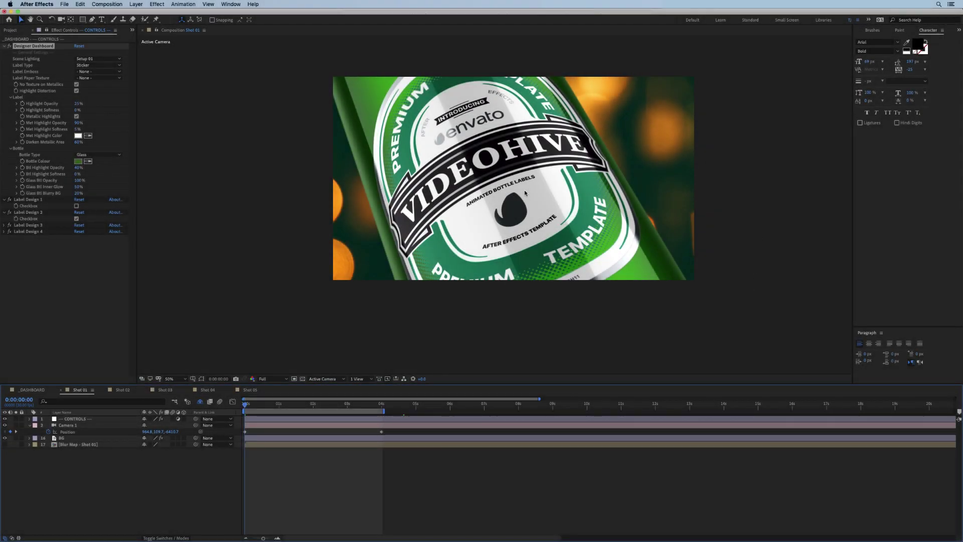
Review the reference bottle project at 0:00:01:04, showing shy layers and the reference image
left_click(283, 404)
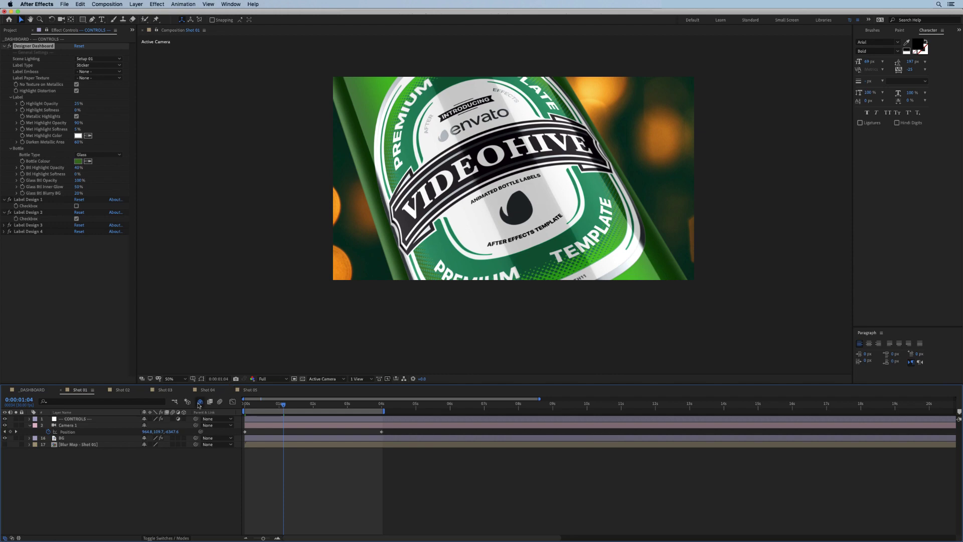
left_click(200, 402)
scroll(139, 435, "down", 1)
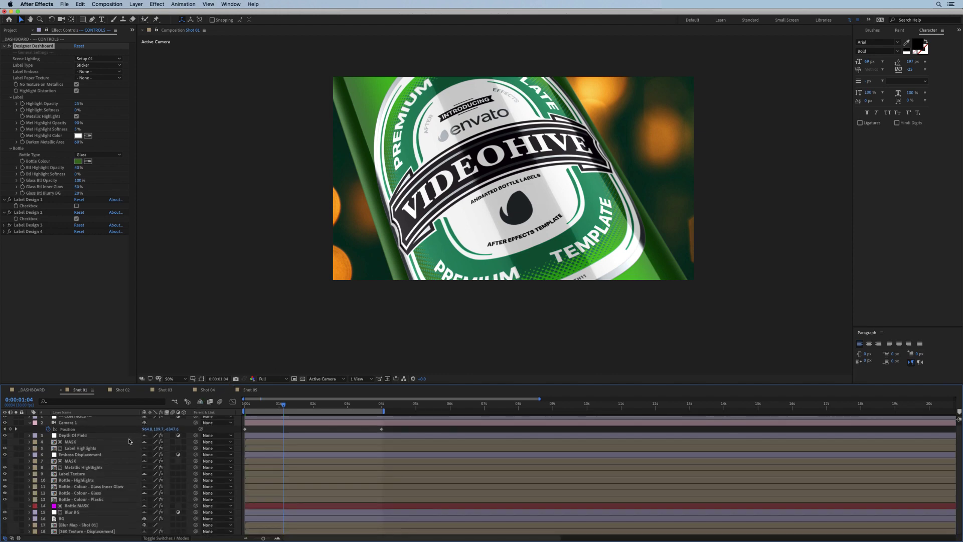
left_click(200, 401)
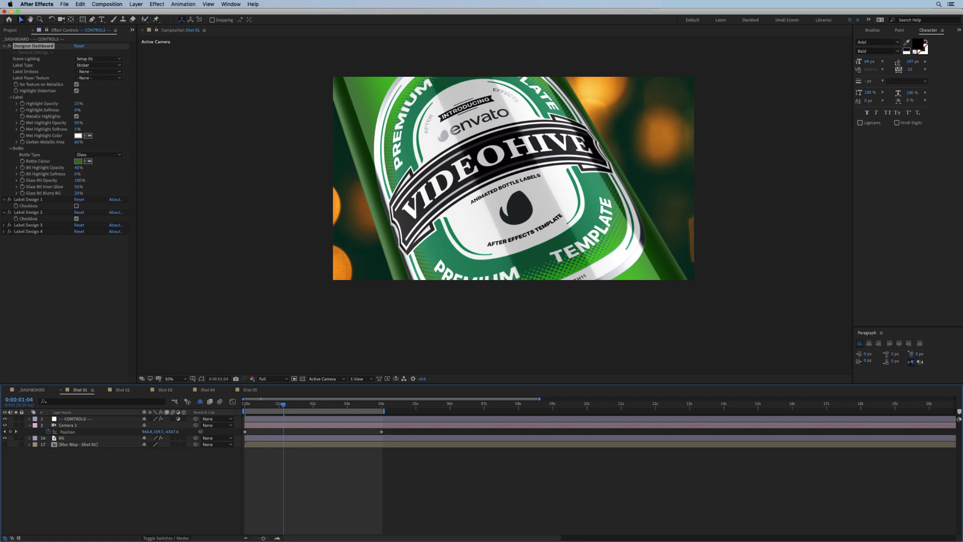
left_click_drag(911, 98, 528, 67)
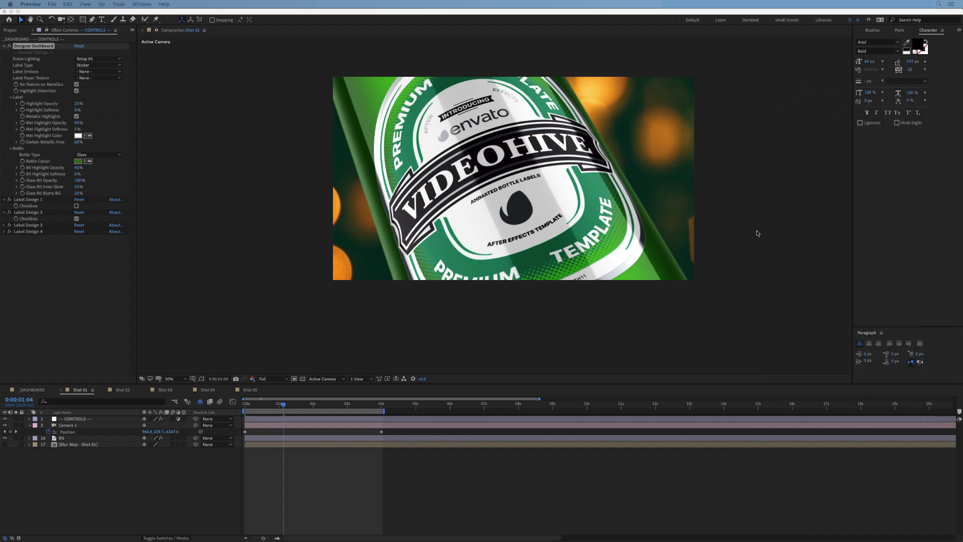
left_click(781, 177)
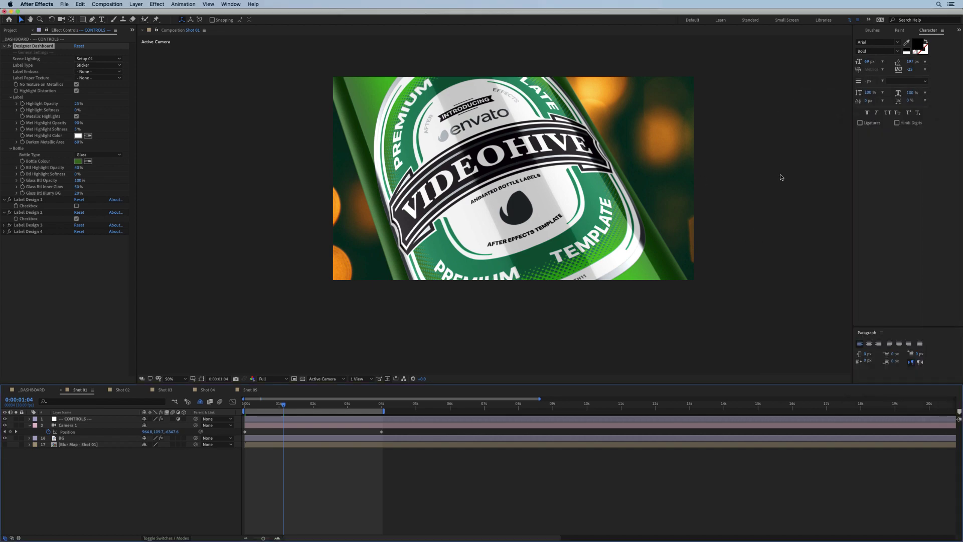
Start a fresh, empty After Effects project
left_click(64, 5)
mouse_move(91, 13)
left_click(181, 16)
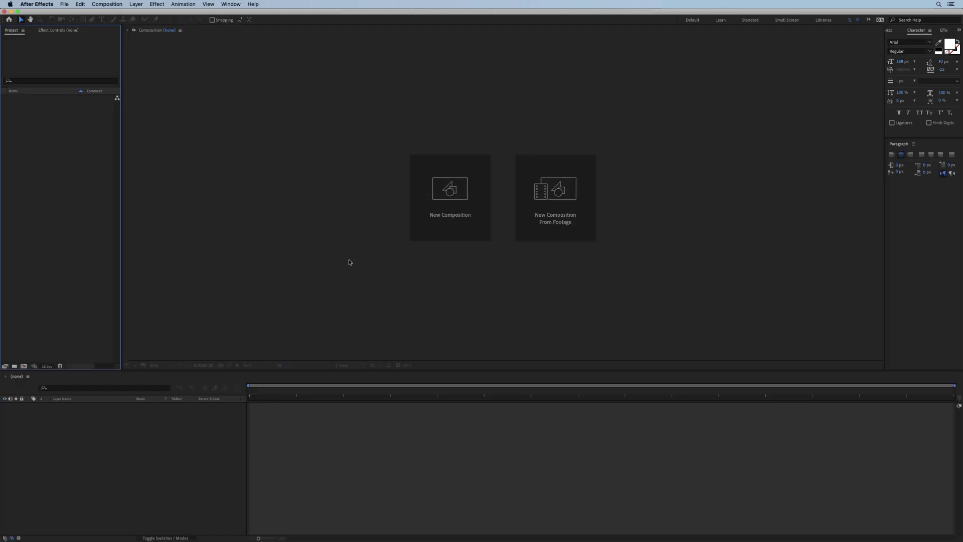
Create a 1920×1080, 0:00:10:01 composition named '3d bottle Animation'
left_click(24, 367)
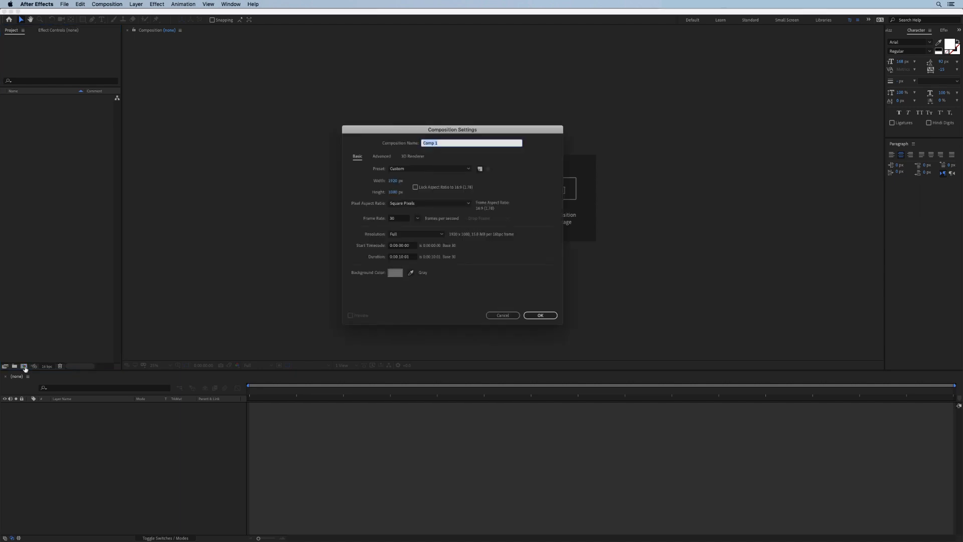
left_click(392, 180)
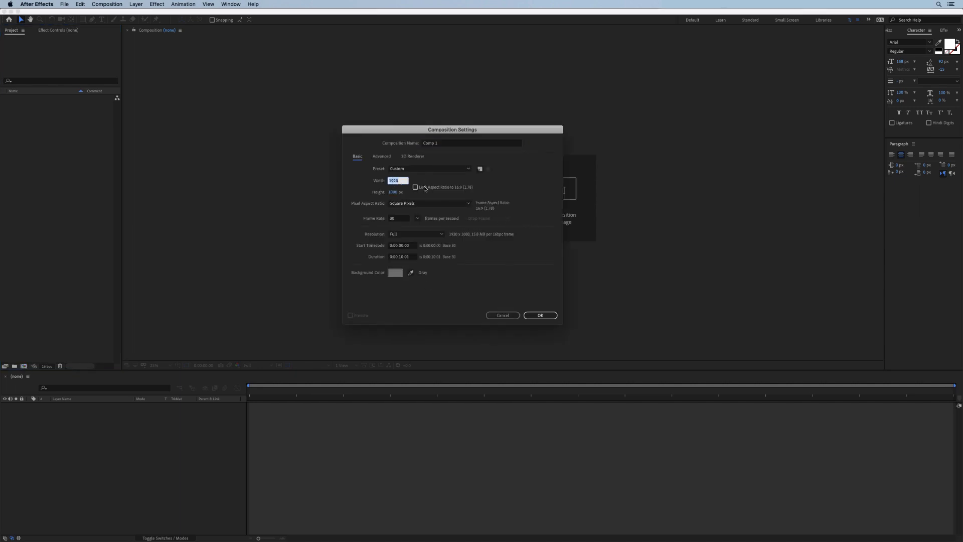
left_click(397, 191)
left_click(400, 256)
left_click(505, 258)
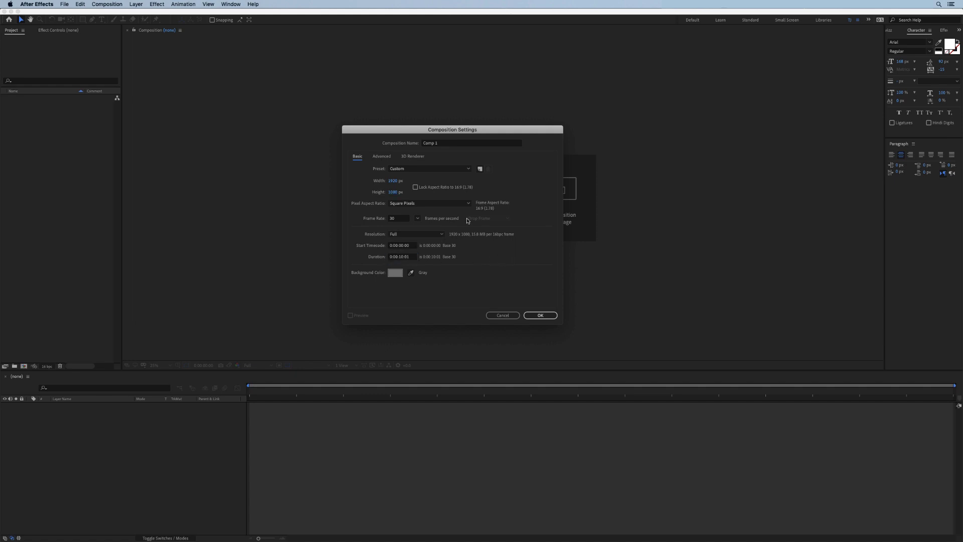
left_click(453, 143)
type("3d")
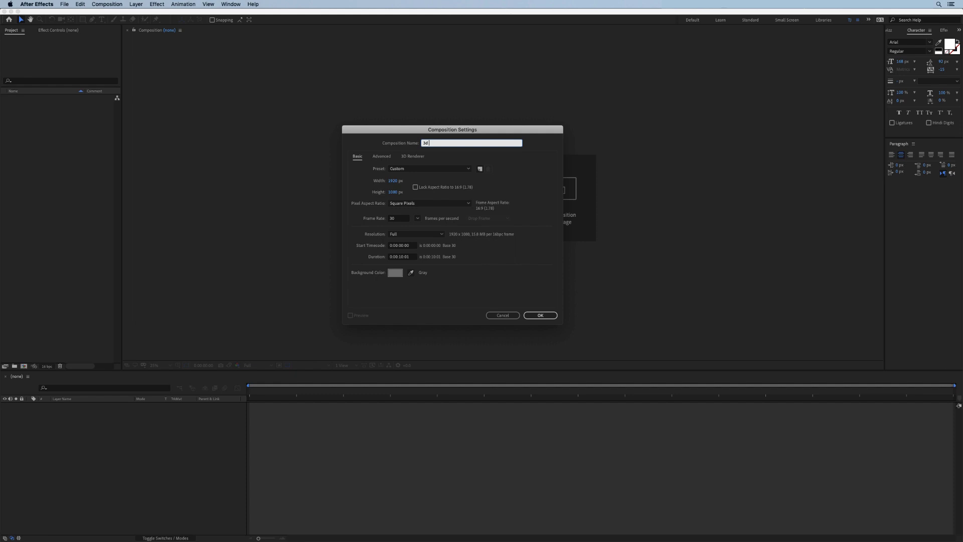
type(" bottle Animation")
key("Return")
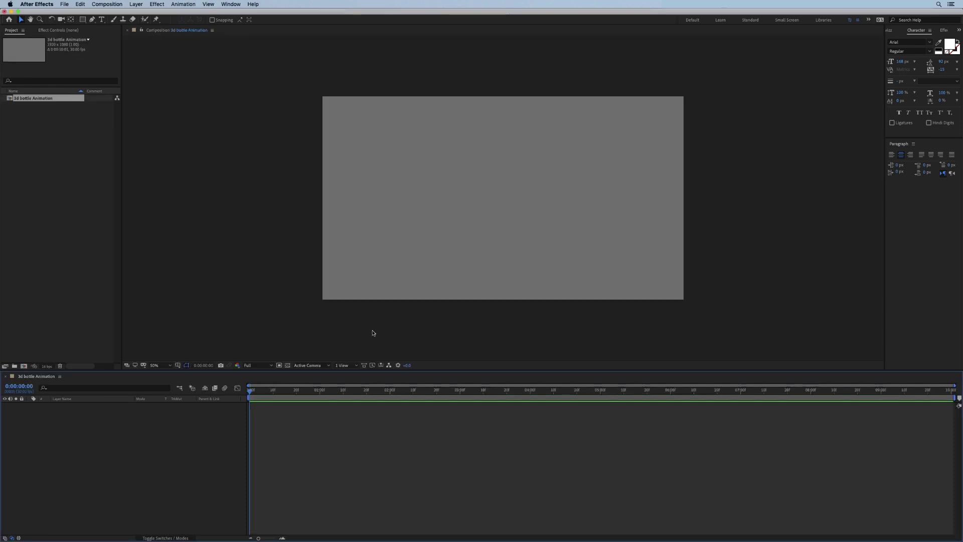
Add a new 3000×5000 px solid layer named Bottle
right_click(125, 442)
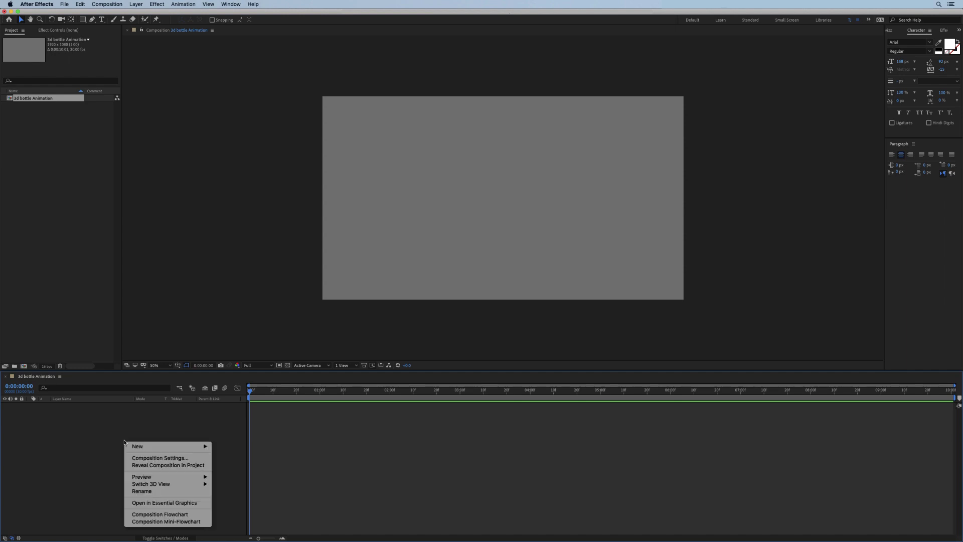
mouse_move(171, 446)
left_click(227, 465)
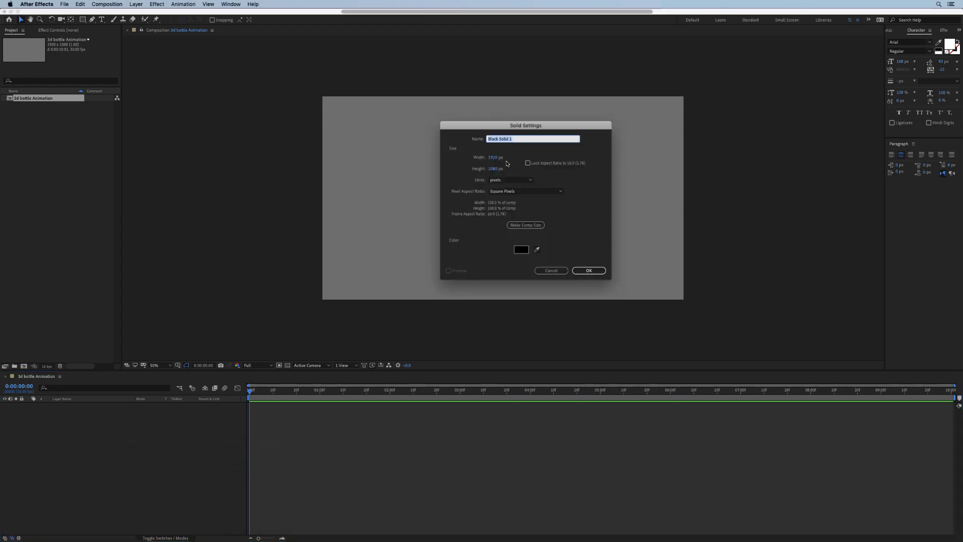
left_click(496, 158)
type("300")
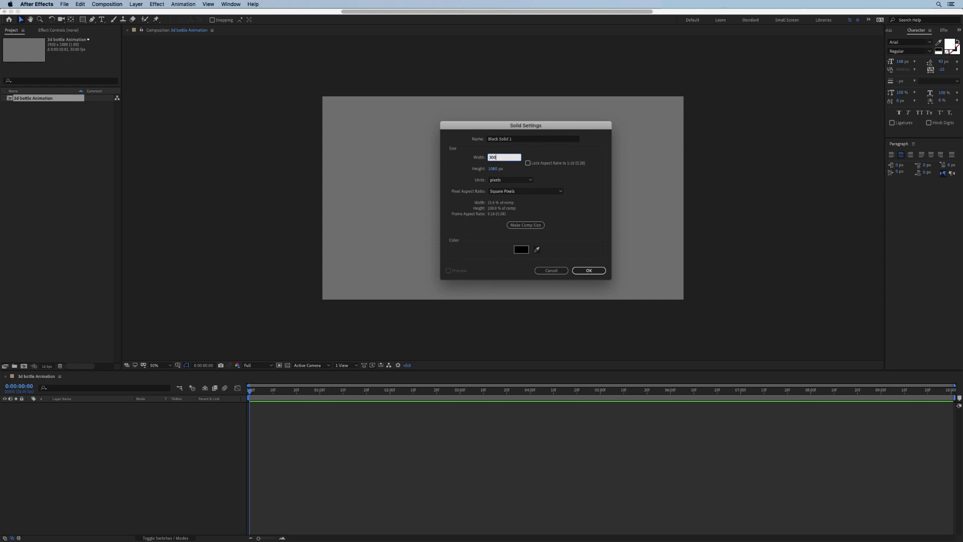
type("0")
key("Tab")
type("500")
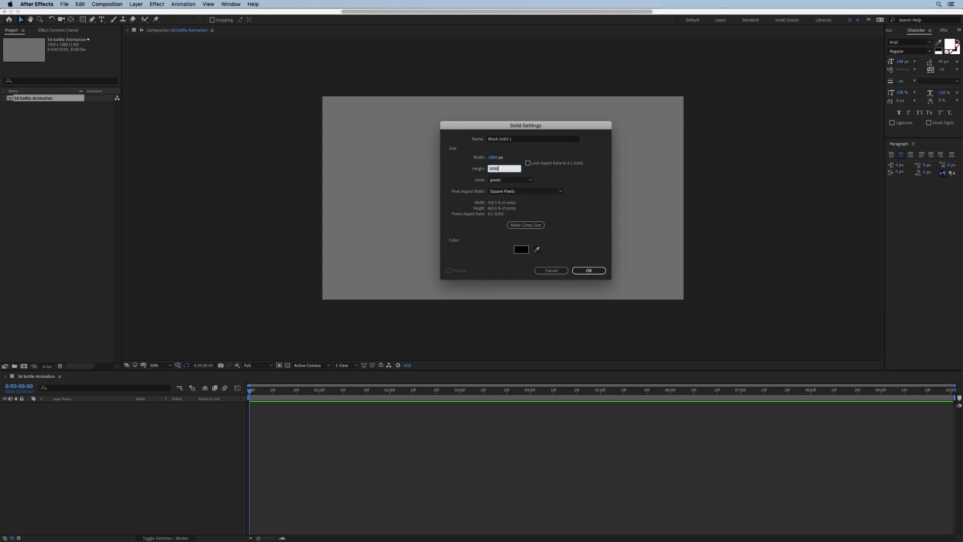
key("Tab")
triple_click(519, 139)
type("Bottle")
Set the Bottle solid's colour to dark blue 1F327D and create it
left_click(521, 249)
left_click(785, 226)
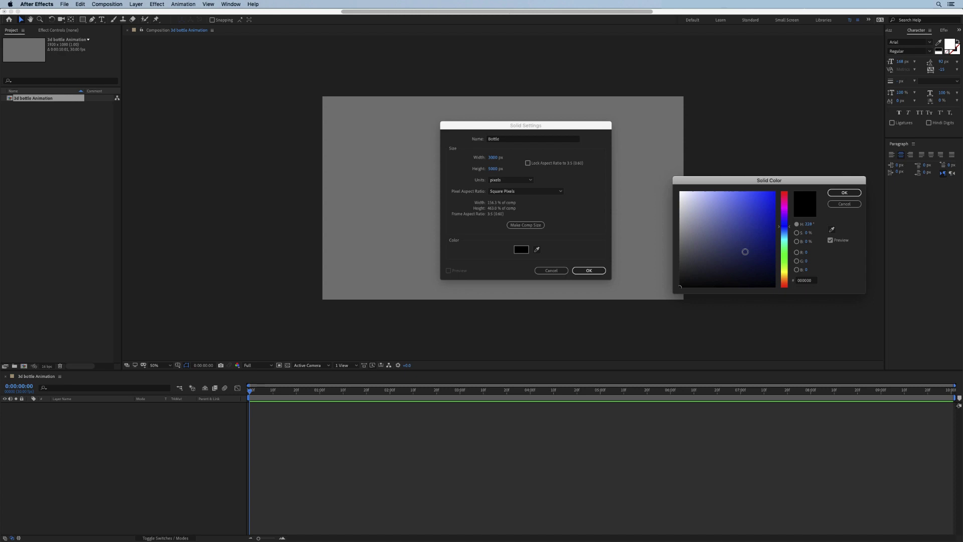
left_click_drag(746, 252, 751, 240)
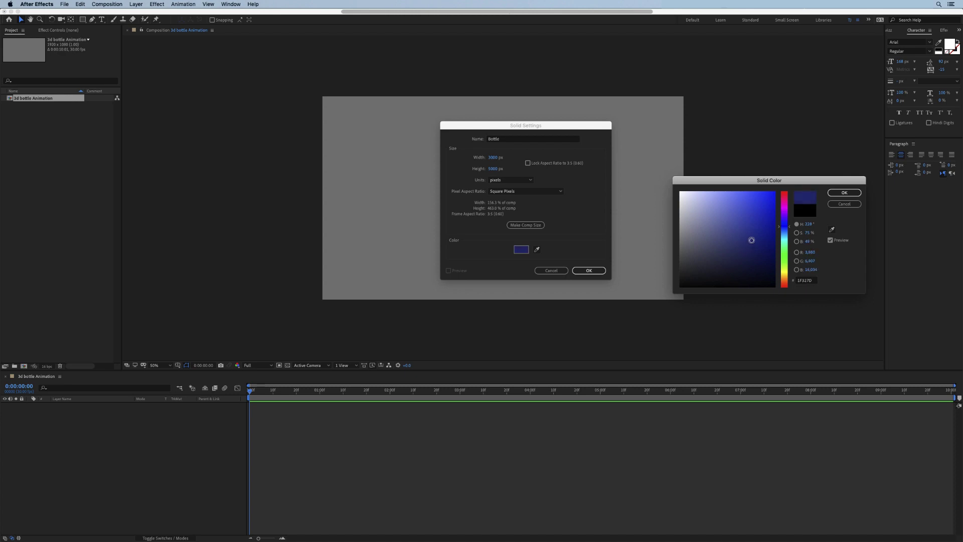
left_click(844, 193)
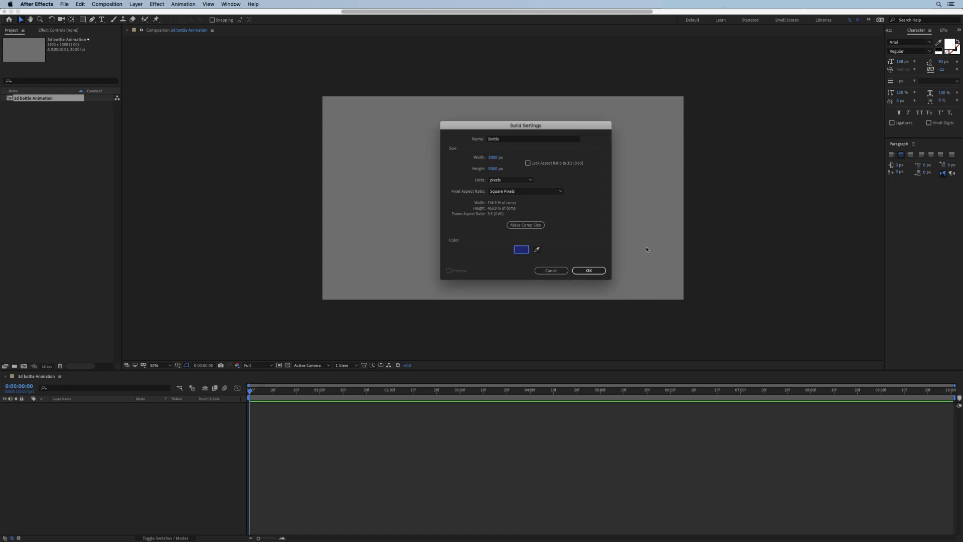
left_click(591, 271)
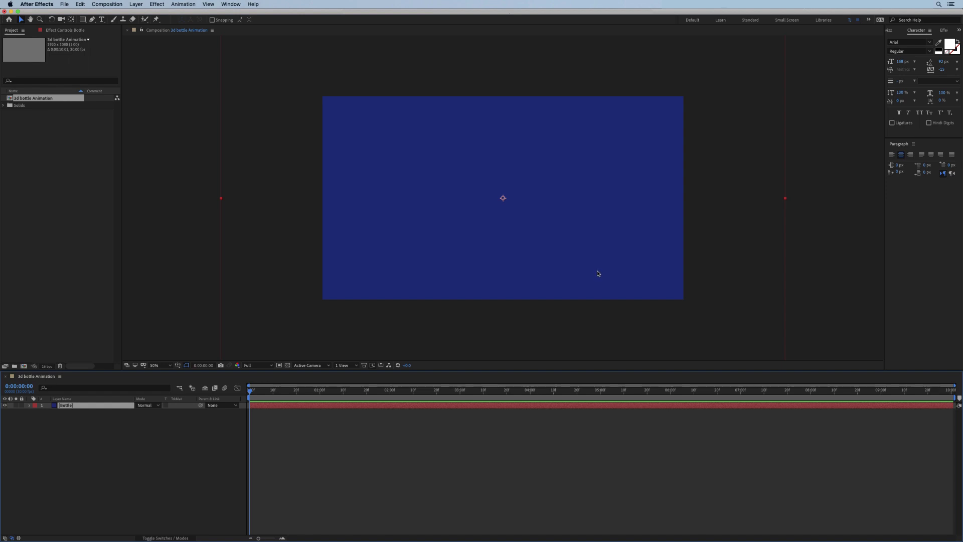
Apply the Perspective > CC Cylinder effect to the Bottle layer
left_click(64, 31)
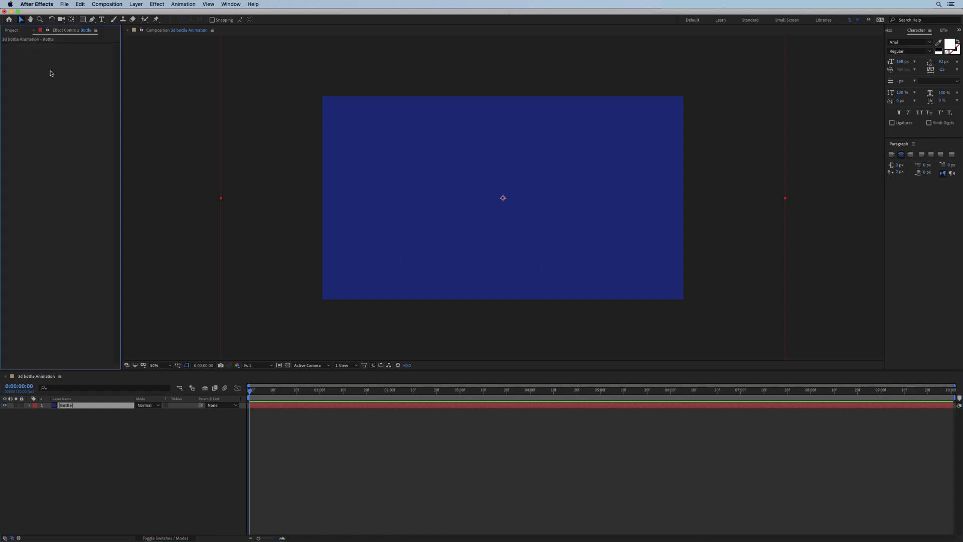
right_click(45, 83)
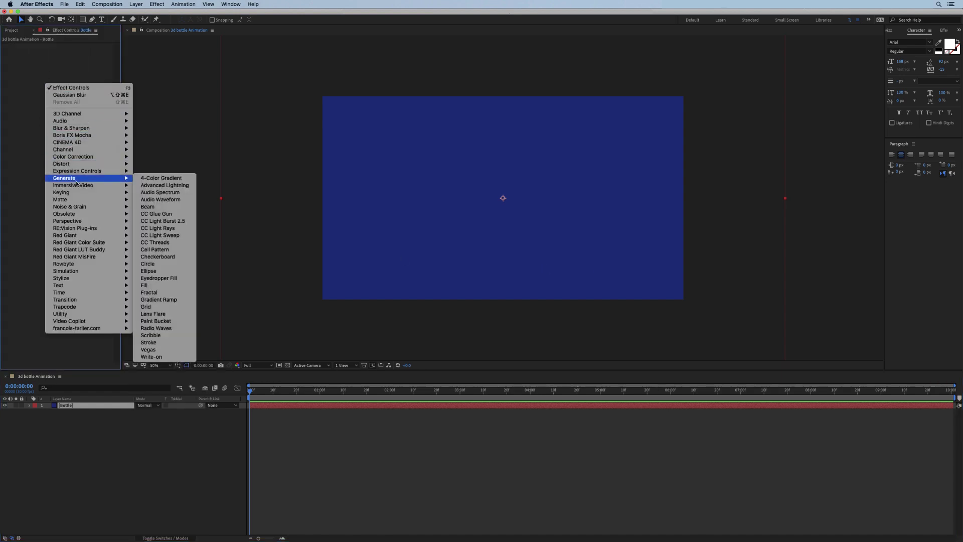
mouse_move(85, 221)
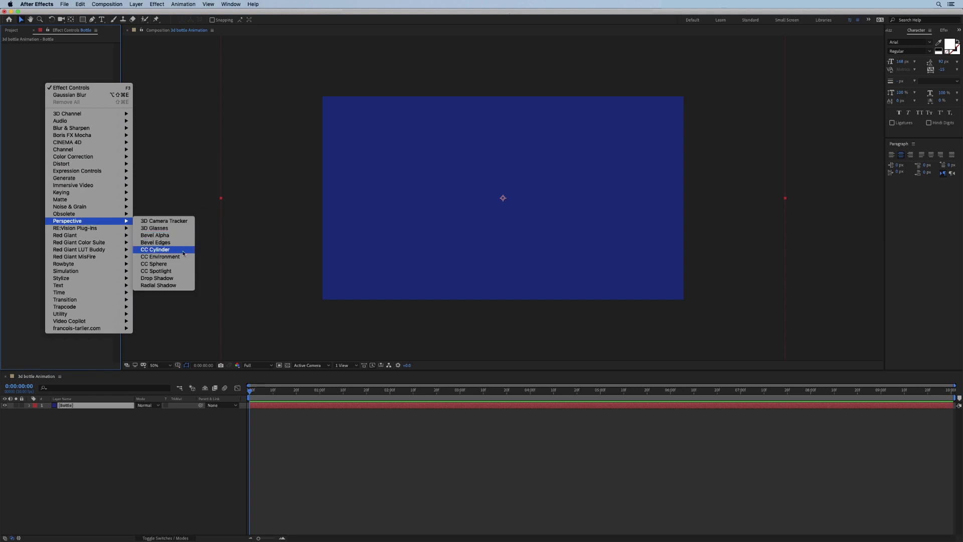
left_click(155, 249)
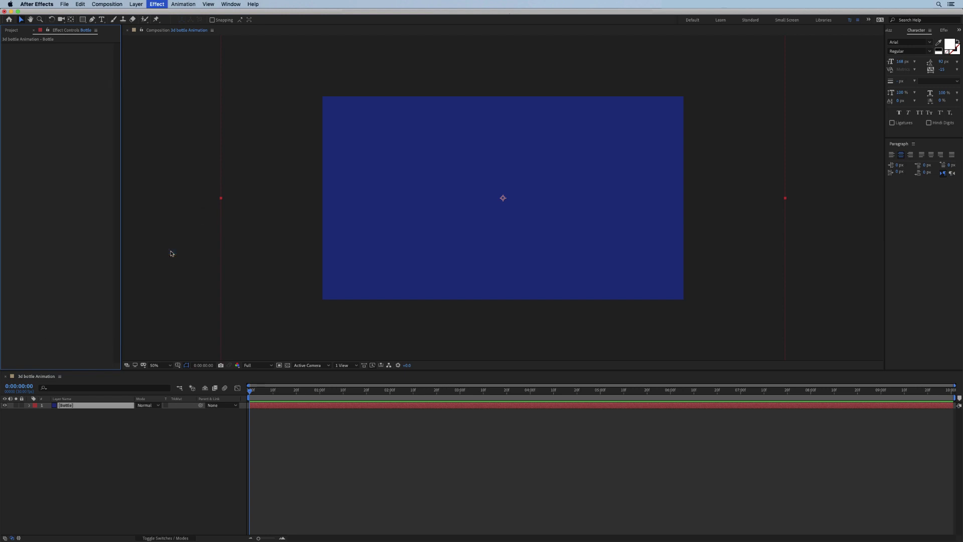
left_click(541, 249)
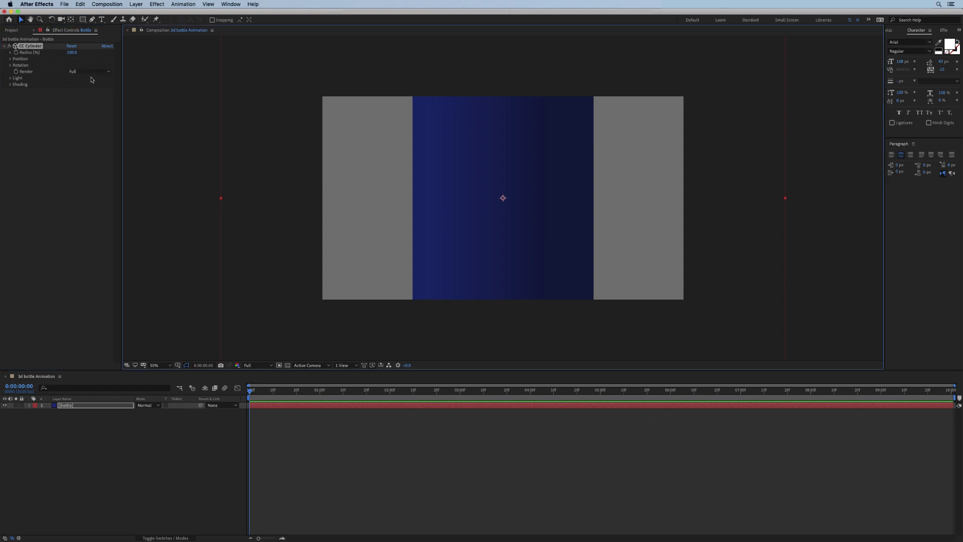
Try tilting the cylinder on X and Z, then undo back to upright
left_click(10, 66)
mouse_move(81, 74)
left_mouse_down()
mouse_move(125, 74)
mouse_move(80, 82)
left_mouse_up()
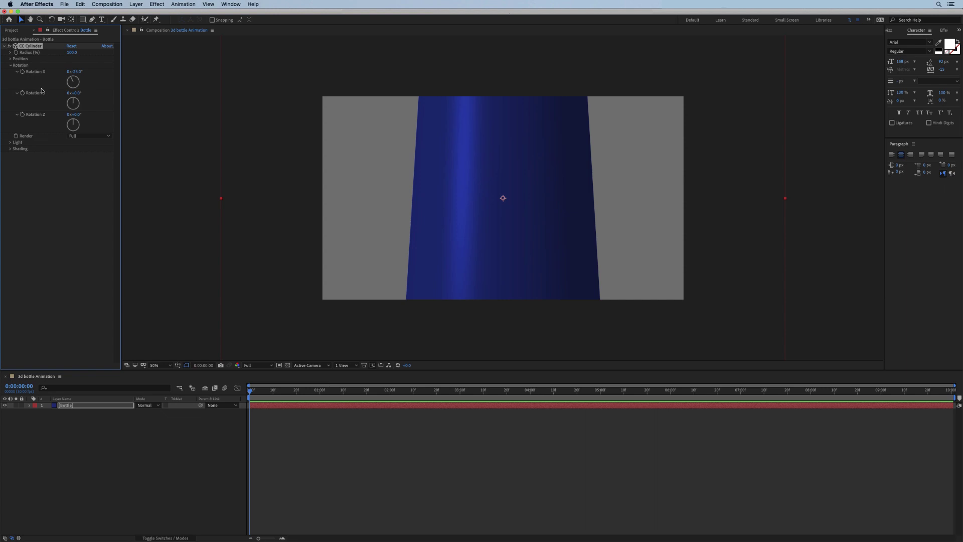
left_click_drag(78, 74, 78, 73)
left_click_drag(78, 115, 88, 116)
key("ctrl+z")
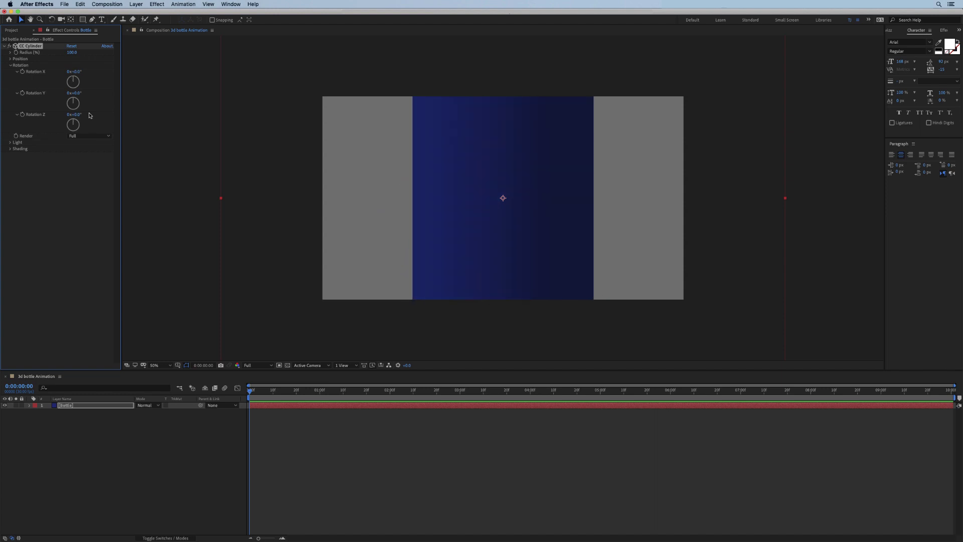
Set the cylinder shading to Diffuse 0, Specular 0 and Ambient 100
left_click(11, 149)
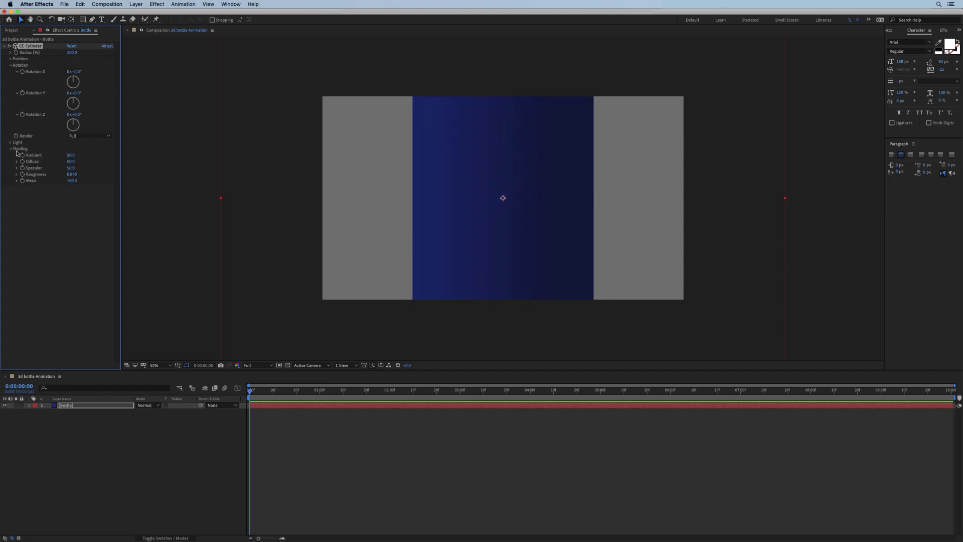
left_click(71, 161)
type("0")
key("Return")
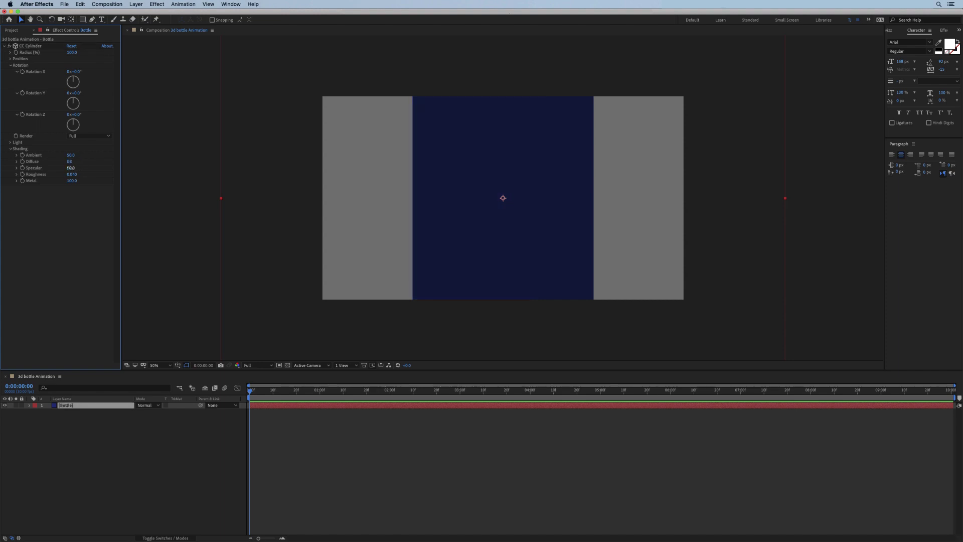
left_click(71, 168)
type("0")
key("Return")
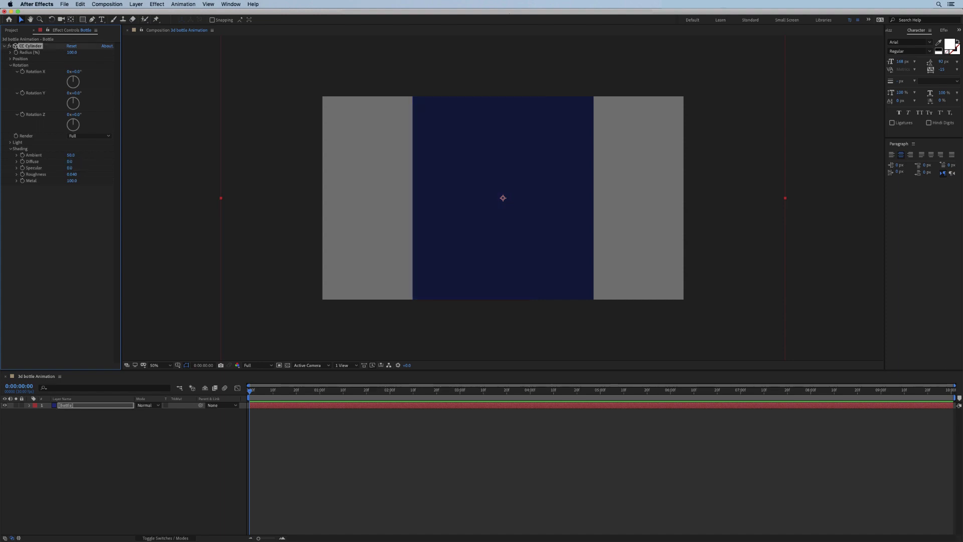
left_click(71, 155)
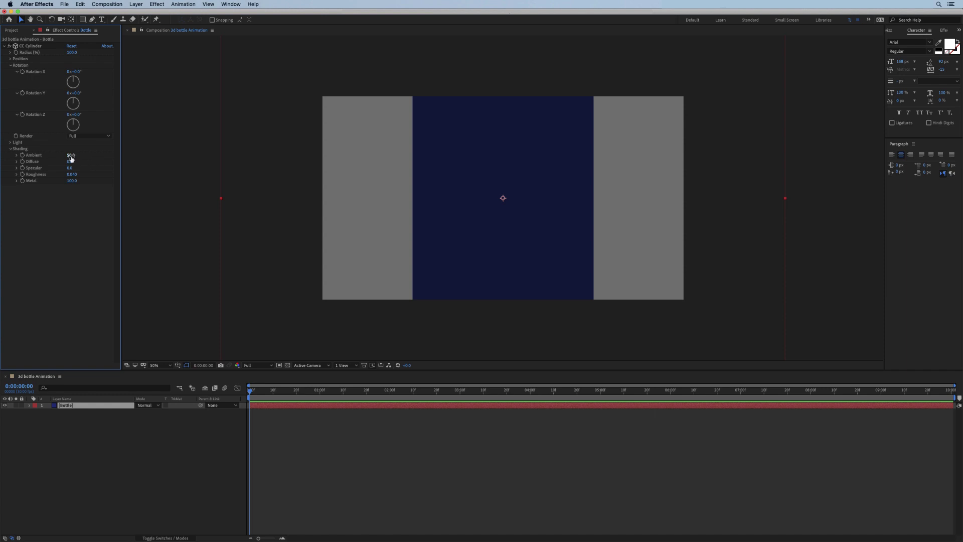
key("Return")
left_click(72, 155)
type("100")
key("Return")
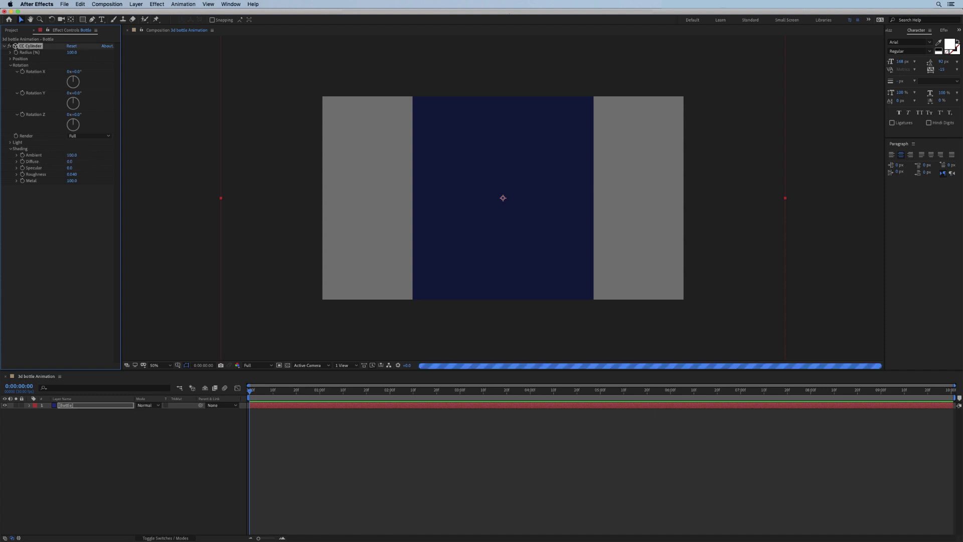
Toggle the CC Cylinder effect off and on to compare the result
left_click(9, 46)
left_click(10, 46)
left_click(10, 46)
left_click(10, 46)
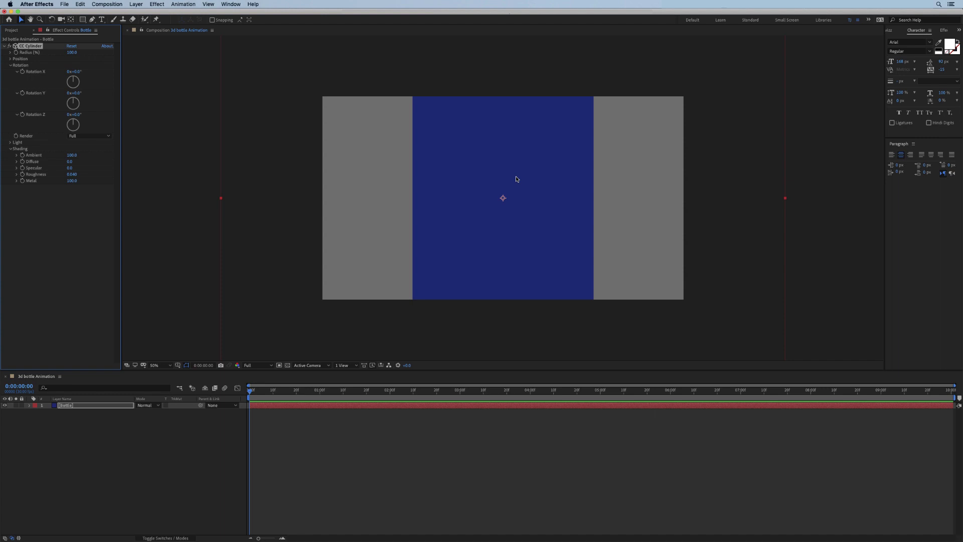
Pre-compose the blue solid into a comp named Bottle, then return to 3d bottle Animation
right_click(95, 408)
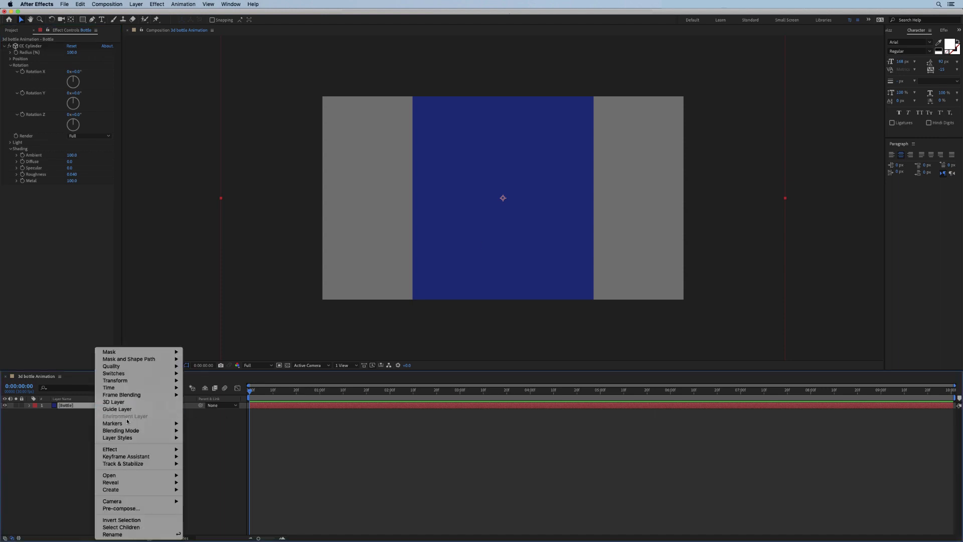
left_click(132, 509)
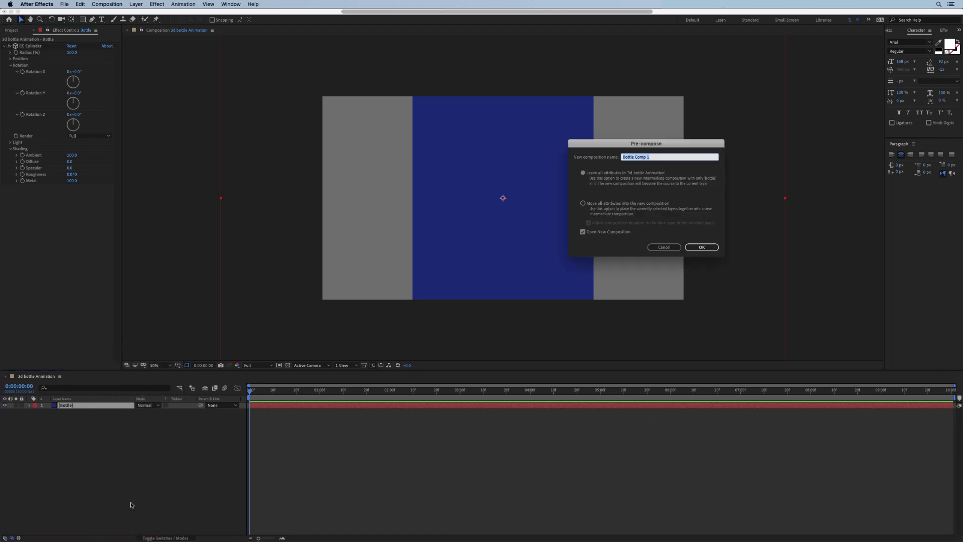
type("V")
type("ottle")
key("Return")
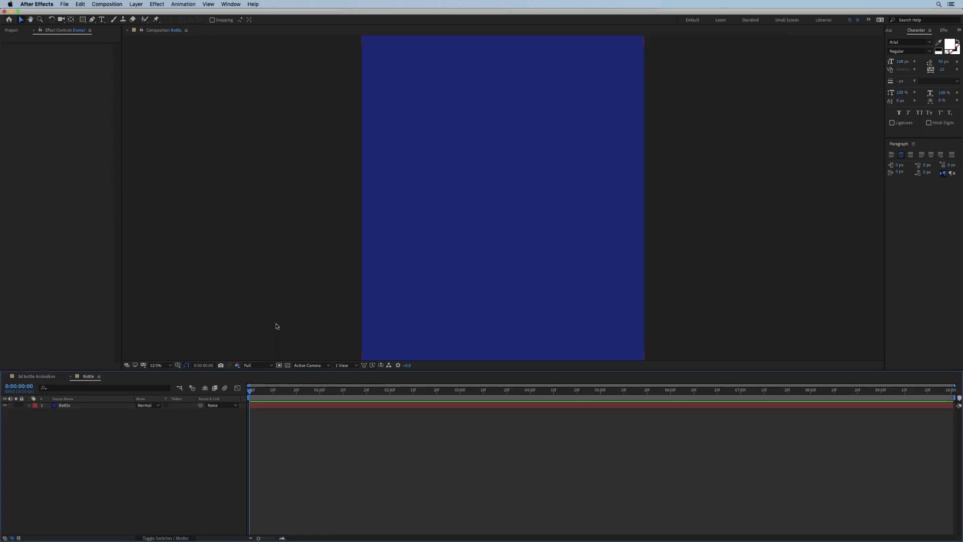
key("comma")
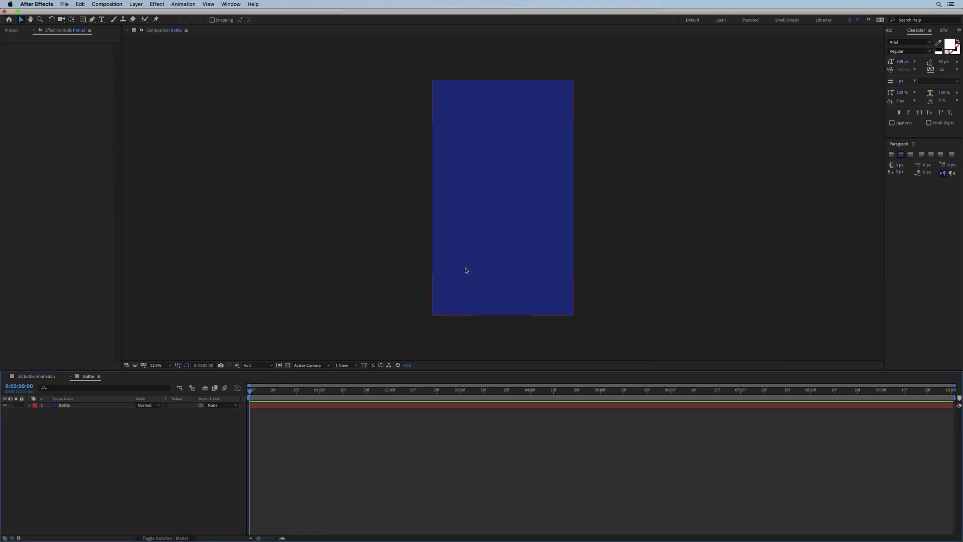
left_click(572, 229)
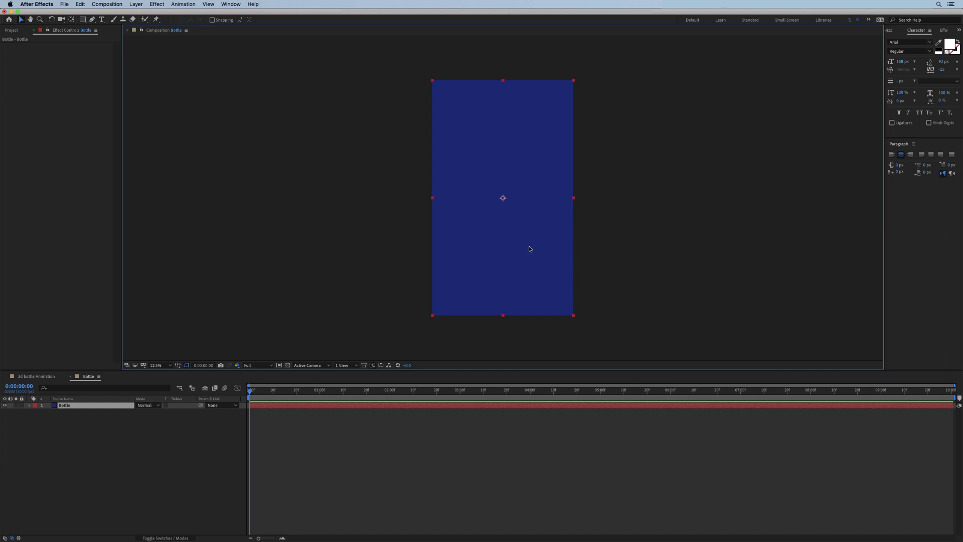
left_click(71, 376)
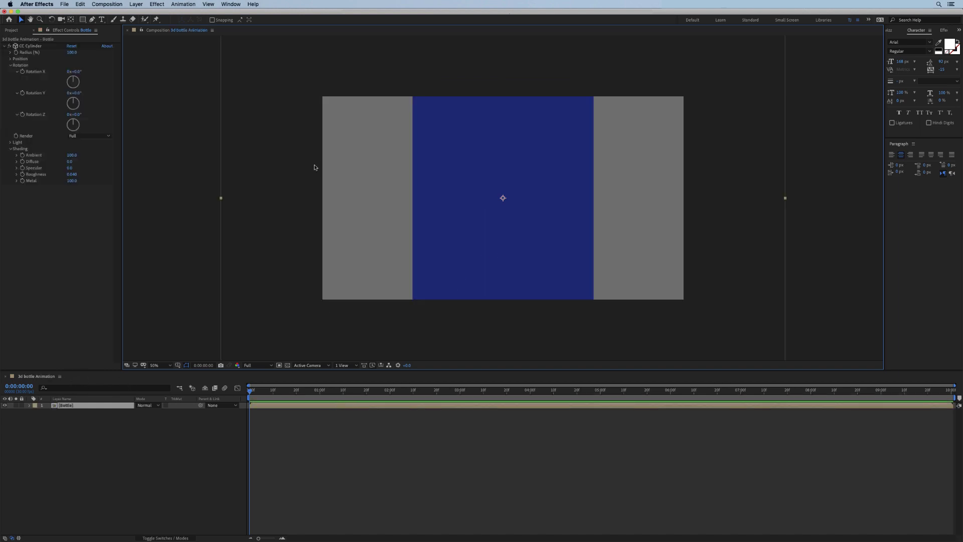
Tilt the bottle cylinder to -32° on X and rotate it on Z
left_click(81, 71)
mouse_move(81, 71)
left_mouse_down()
mouse_move(92, 71)
mouse_move(67, 73)
left_mouse_up()
mouse_move(75, 115)
left_mouse_down()
mouse_move(96, 114)
mouse_move(68, 115)
left_mouse_up()
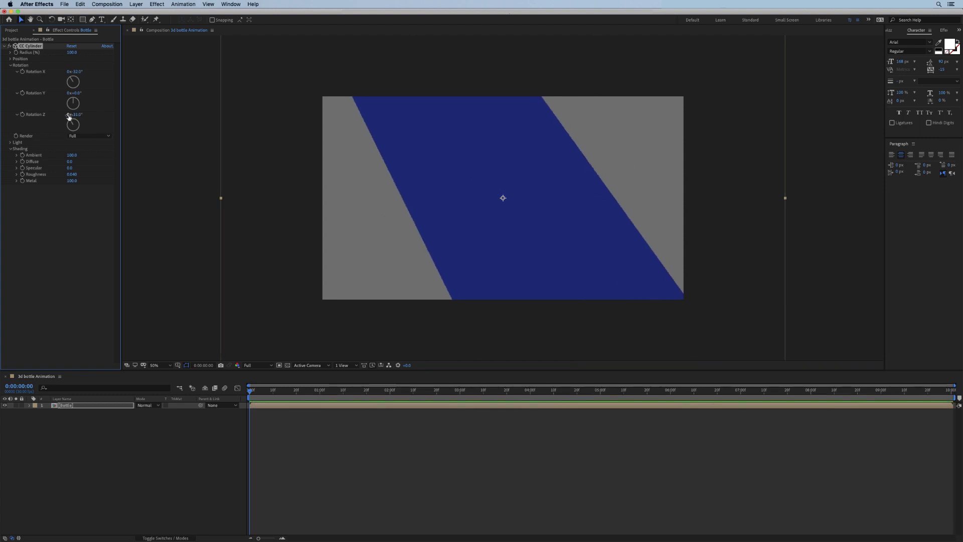
Set CC Cylinder Render to Outside and collapse the Shading and Rotation groups
left_click(74, 138)
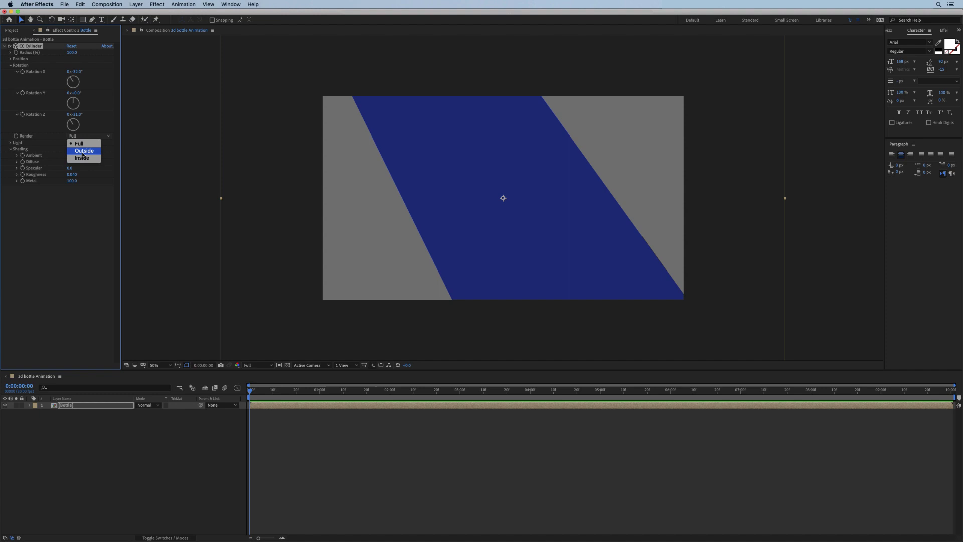
left_click(86, 152)
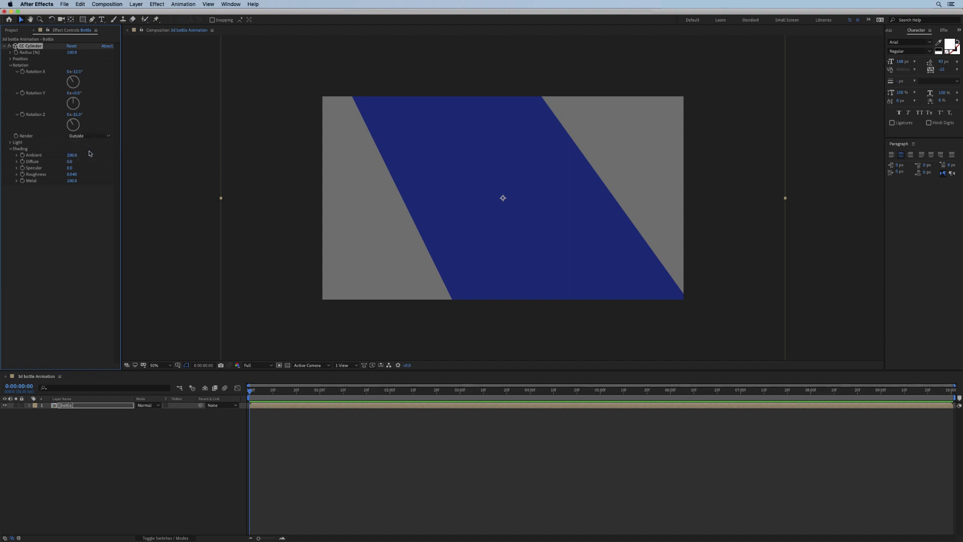
left_click(10, 149)
left_click(10, 65)
left_click(53, 179)
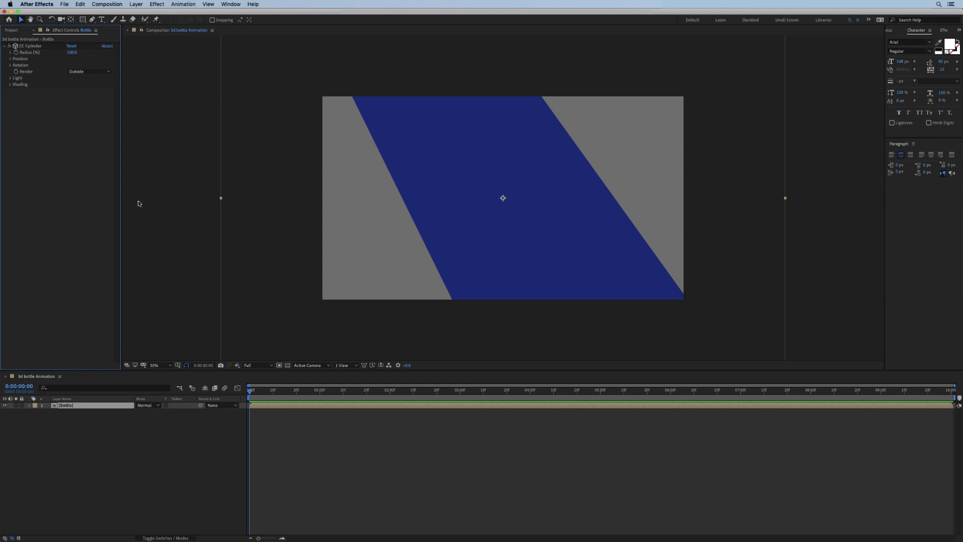
left_click(487, 198)
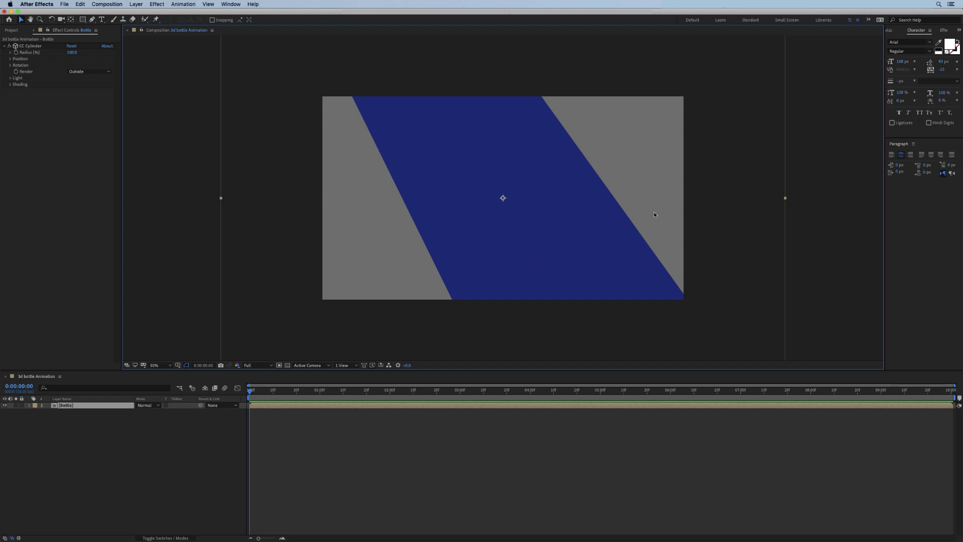
Duplicate the Bottle layer and reveal its source comp in the Project panel
key("super+d")
right_click(81, 406)
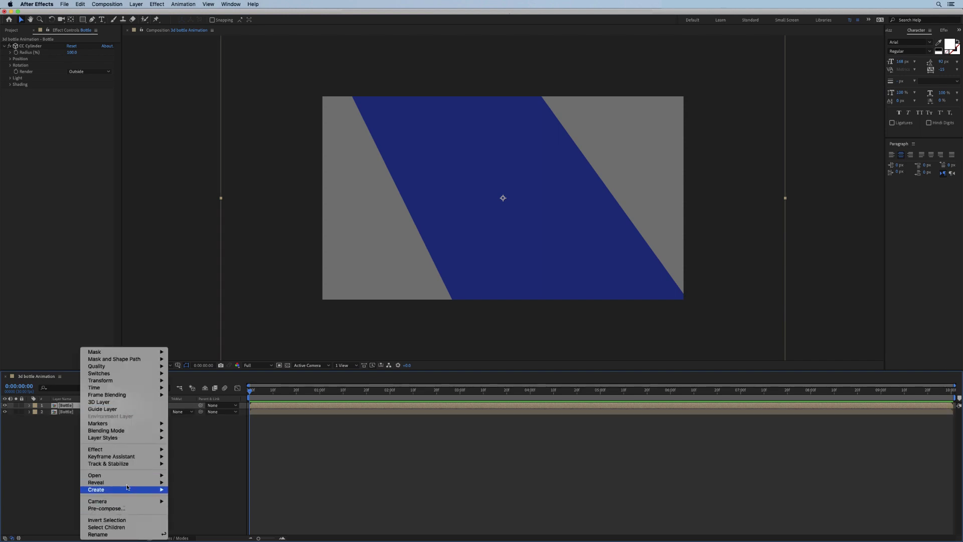
mouse_move(128, 482)
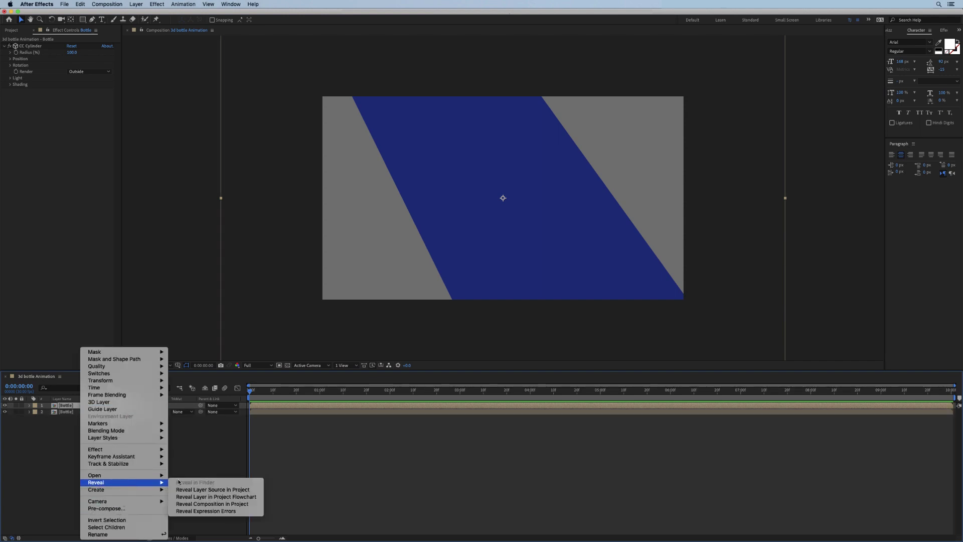
left_click(202, 490)
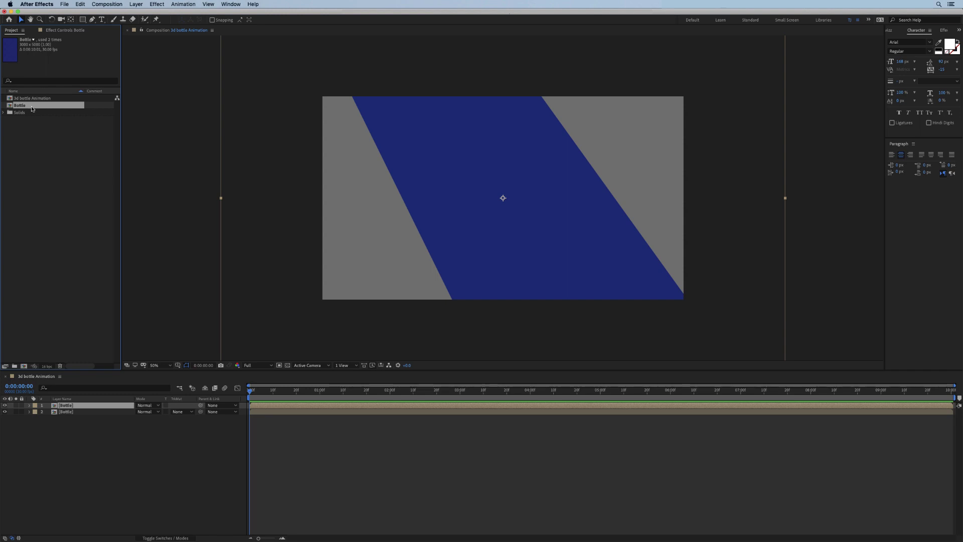
Duplicate the Bottle comp, rename it Label, and swap it into the top layer
key("super+d")
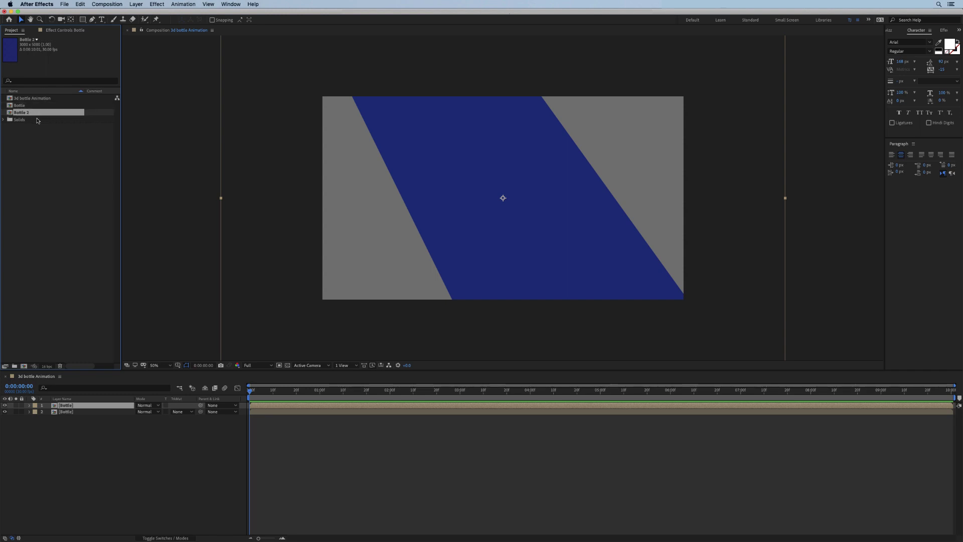
key("Return")
type("Label")
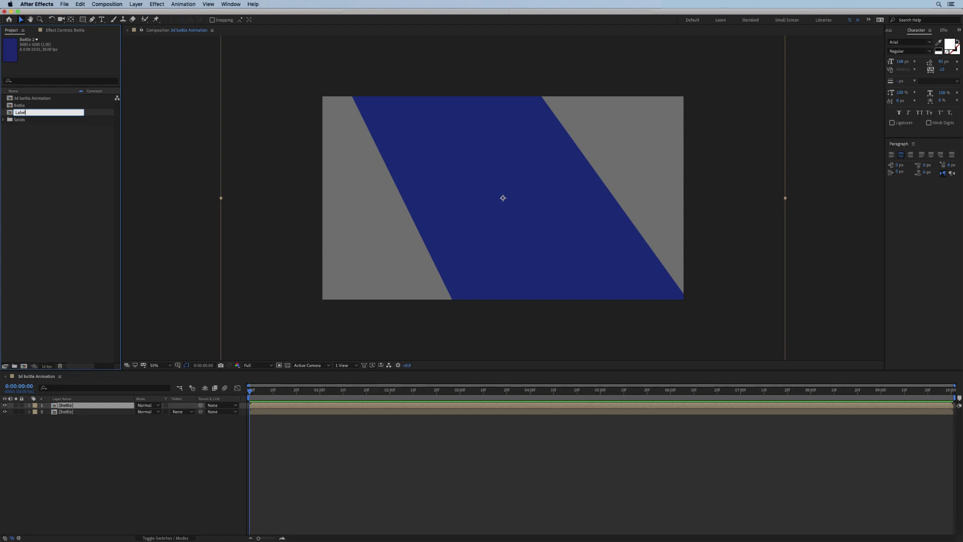
key("Return")
left_click_drag(54, 117, 92, 408)
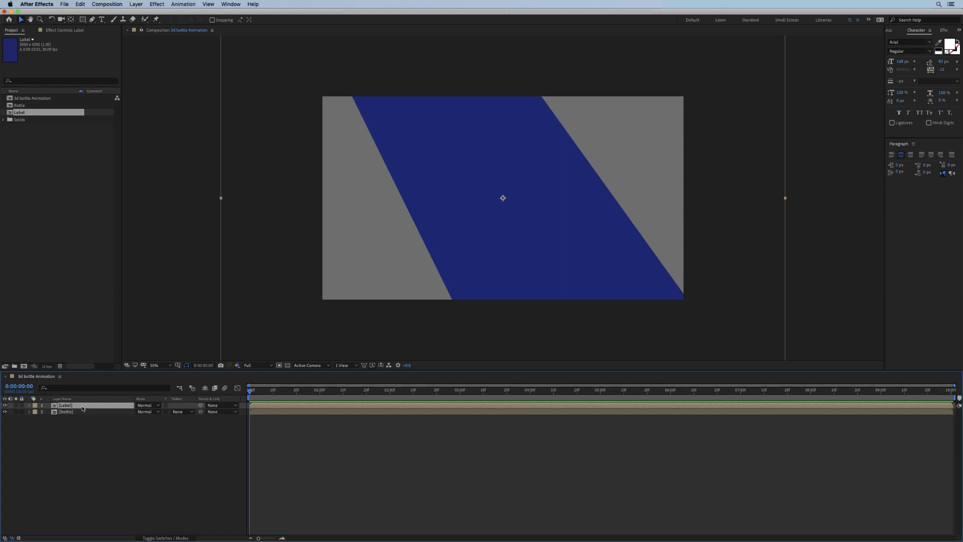
Inside the Label comp, change the solid's colour to magenta
double_click(85, 407)
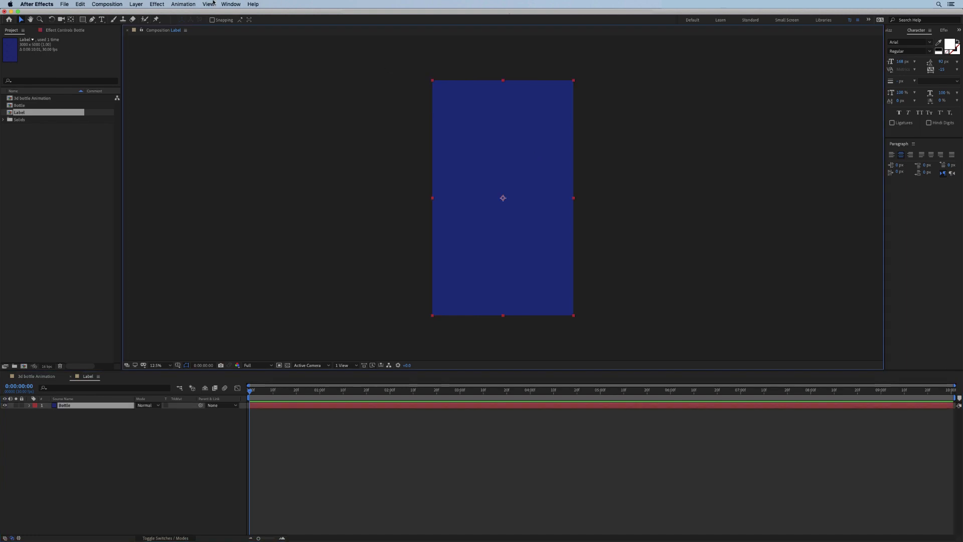
left_click(146, 6)
left_click(150, 21)
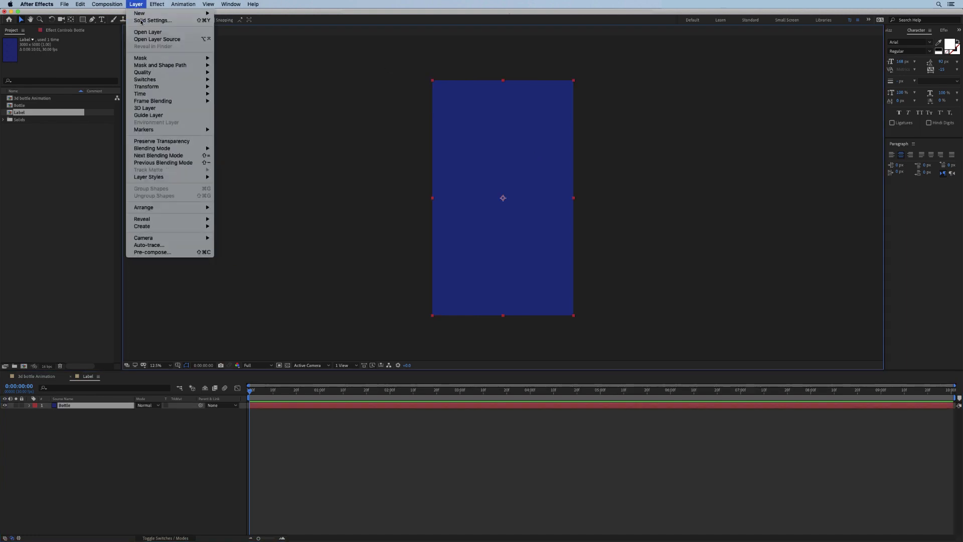
left_click(494, 261)
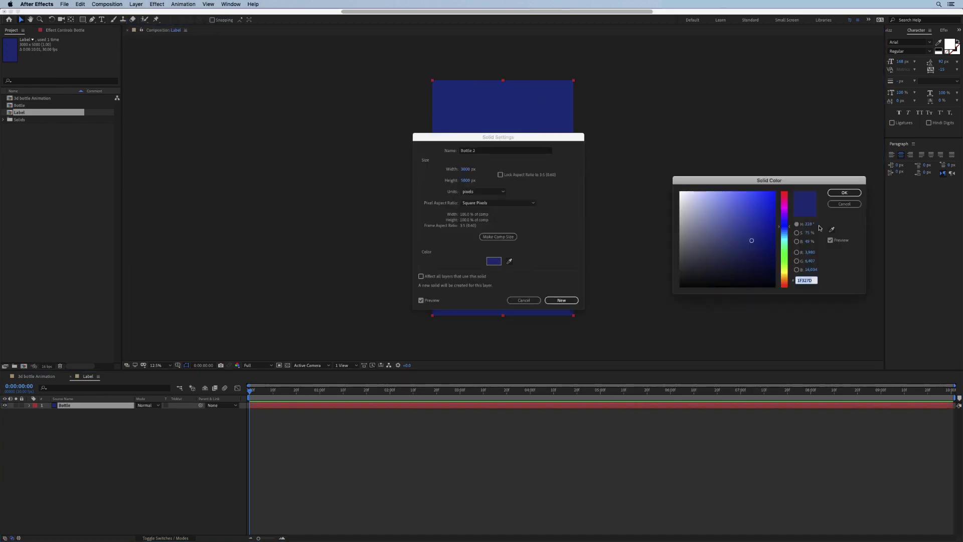
left_click(785, 208)
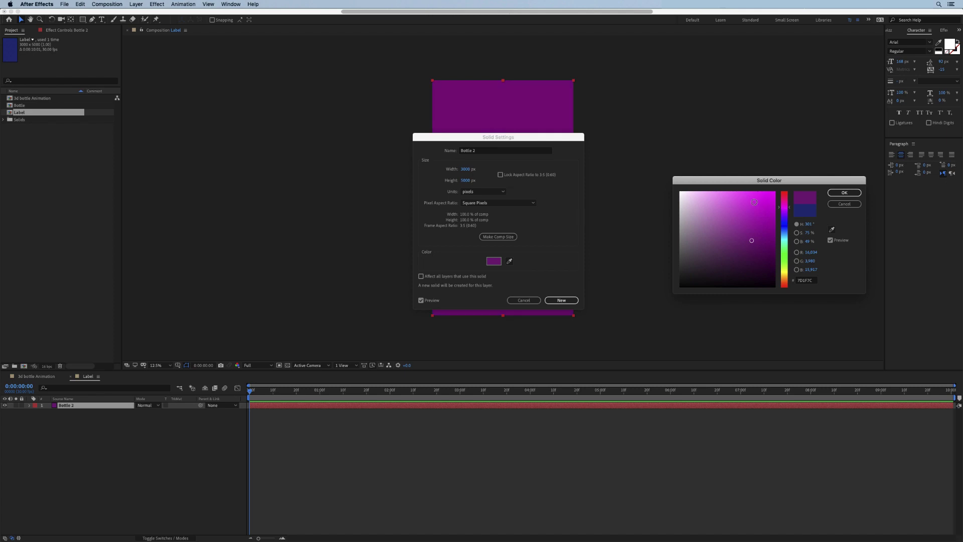
left_click(844, 192)
left_click(562, 300)
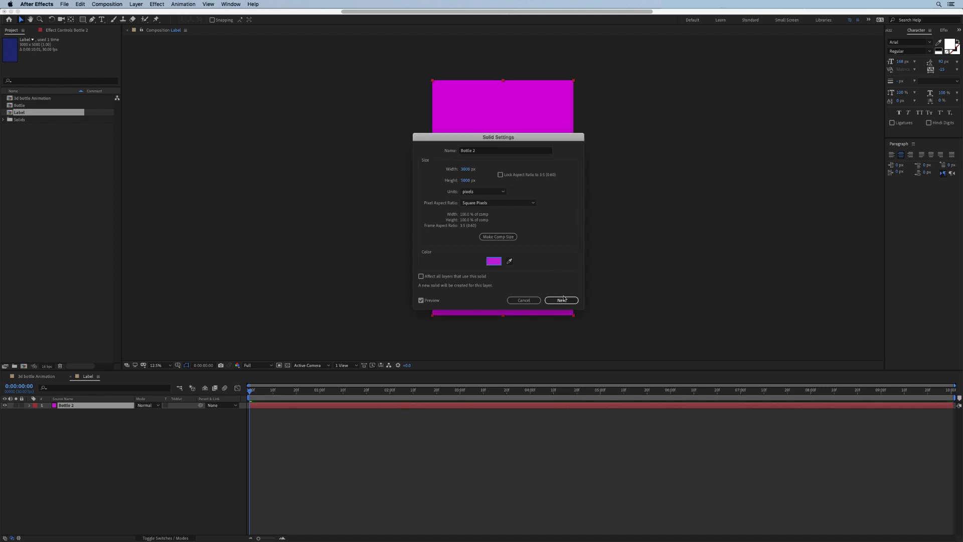
Mask the magenta solid into a small rectangle with a pointed bottom tip
double_click(82, 19)
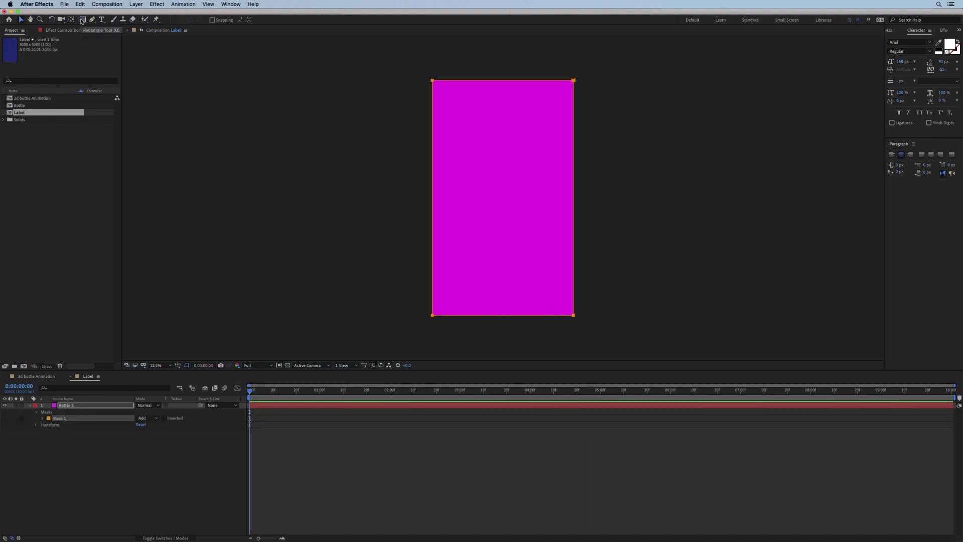
key("v")
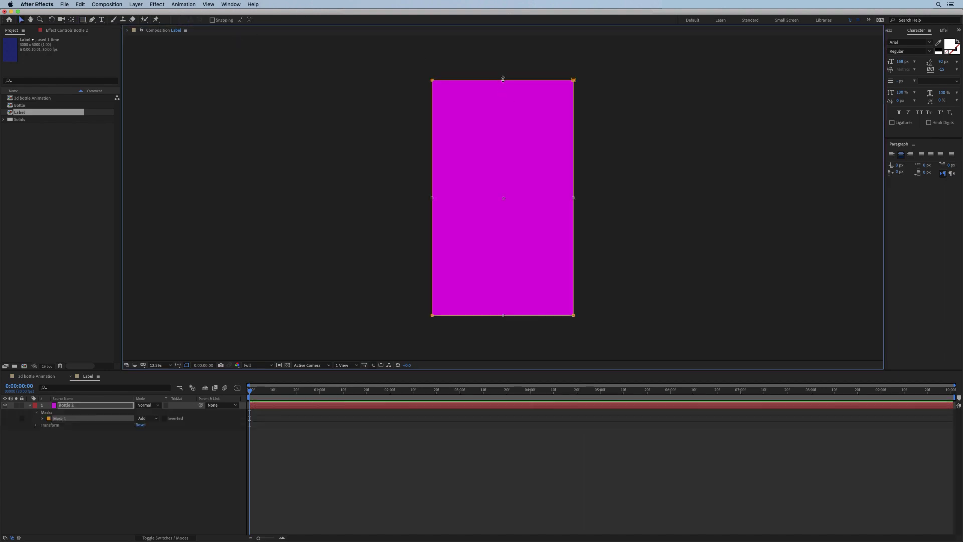
left_click_drag(502, 79, 502, 155)
left_click_drag(574, 198, 528, 198)
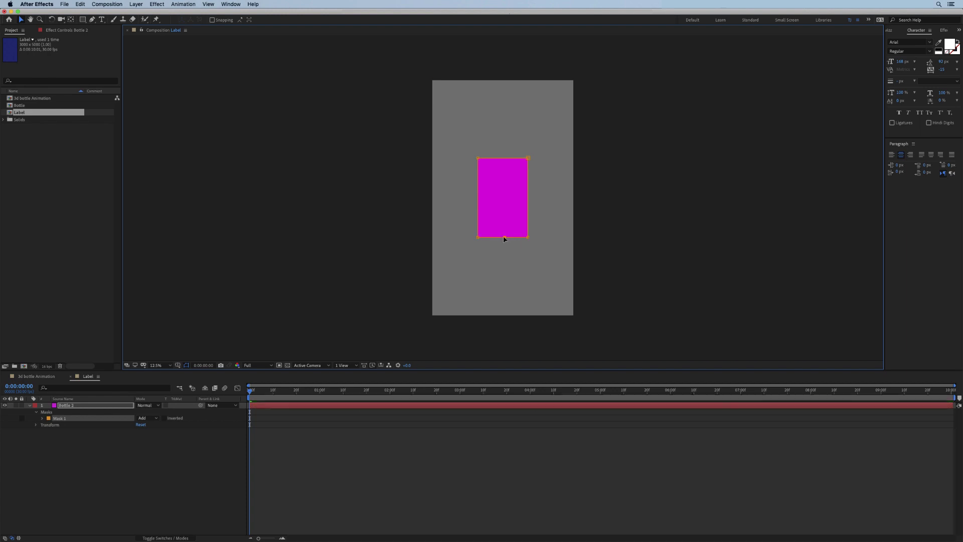
left_click_drag(504, 238, 506, 245)
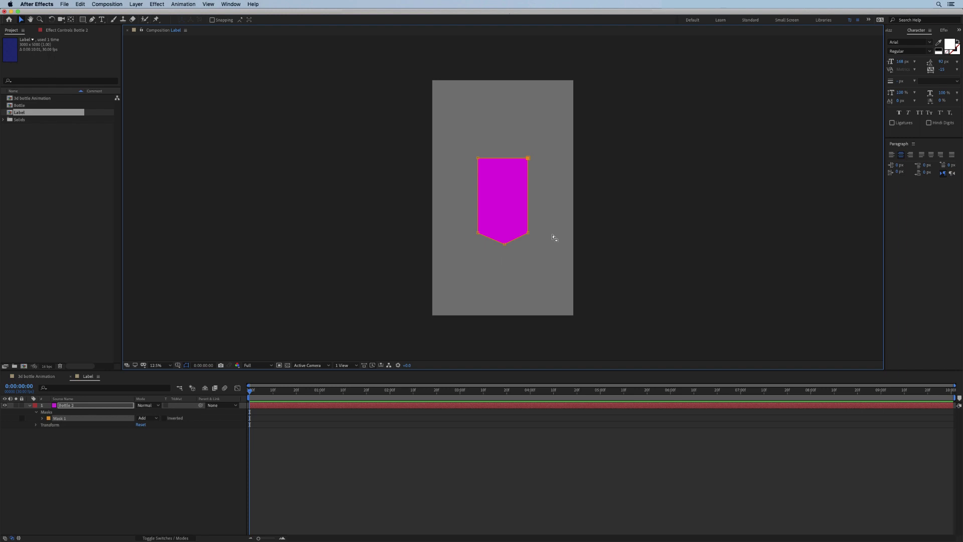
left_click(38, 376)
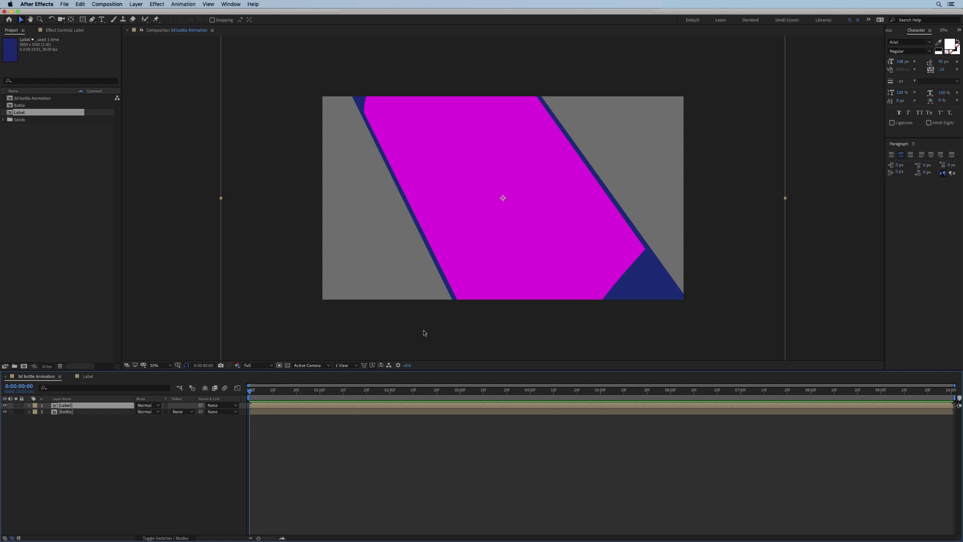
In a second viewer showing Label, lower the banner's top and shorten its bottom
left_click(190, 30)
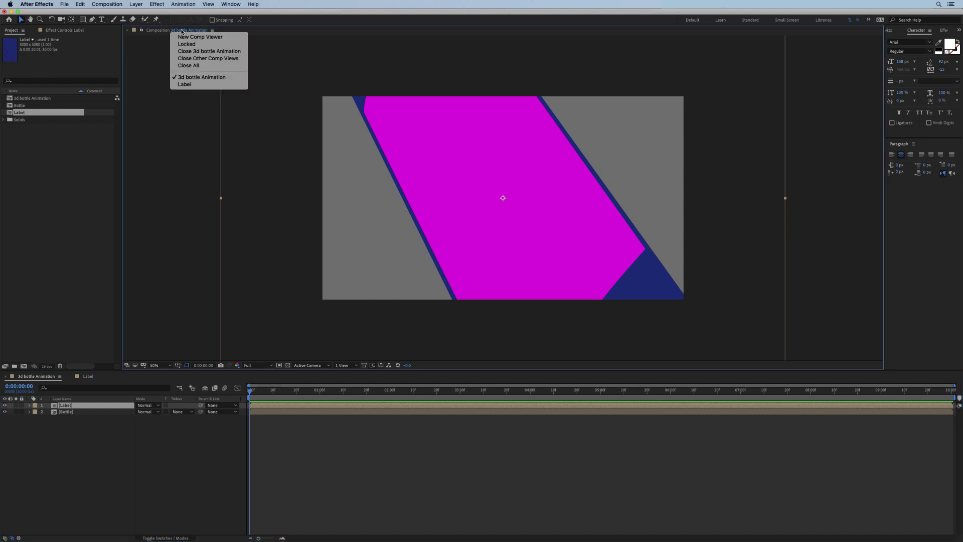
left_click(196, 37)
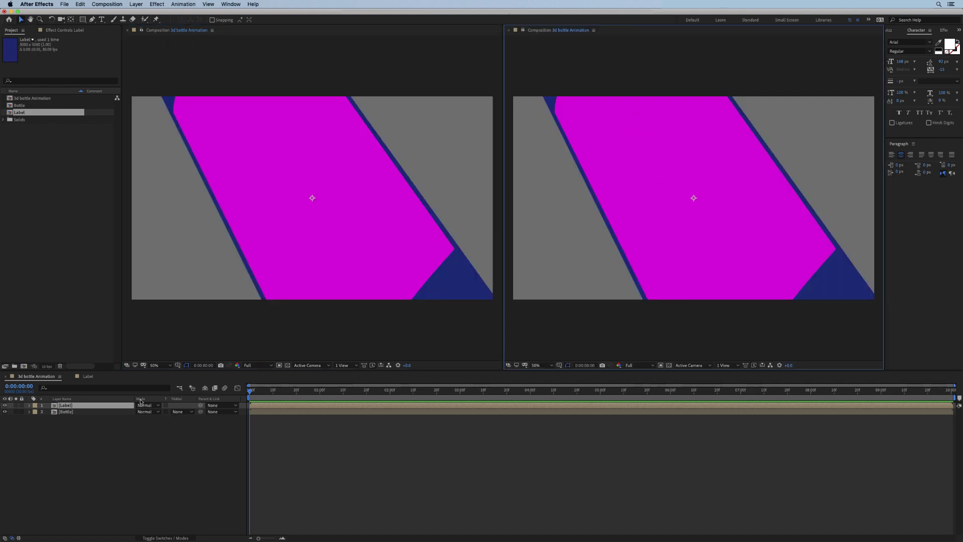
left_click(91, 376)
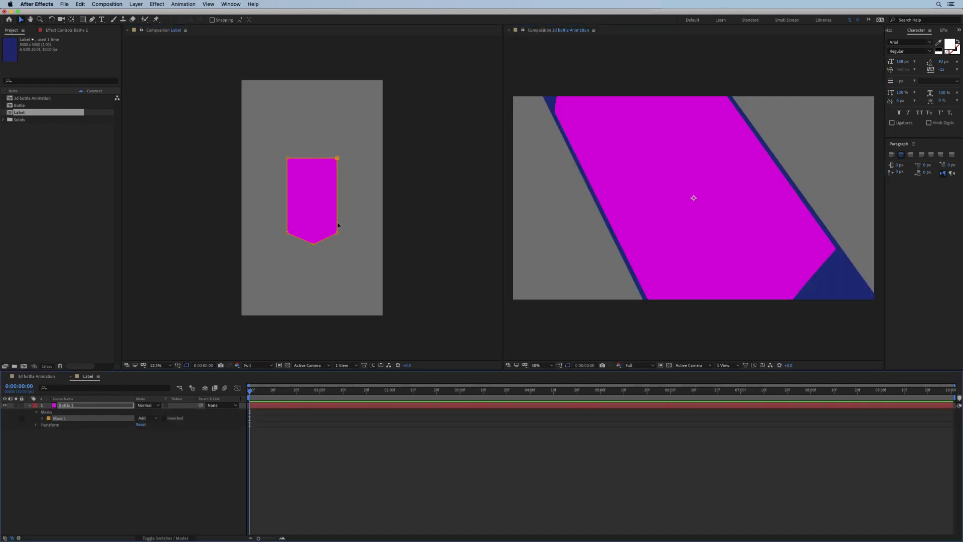
left_click_drag(271, 140, 337, 174)
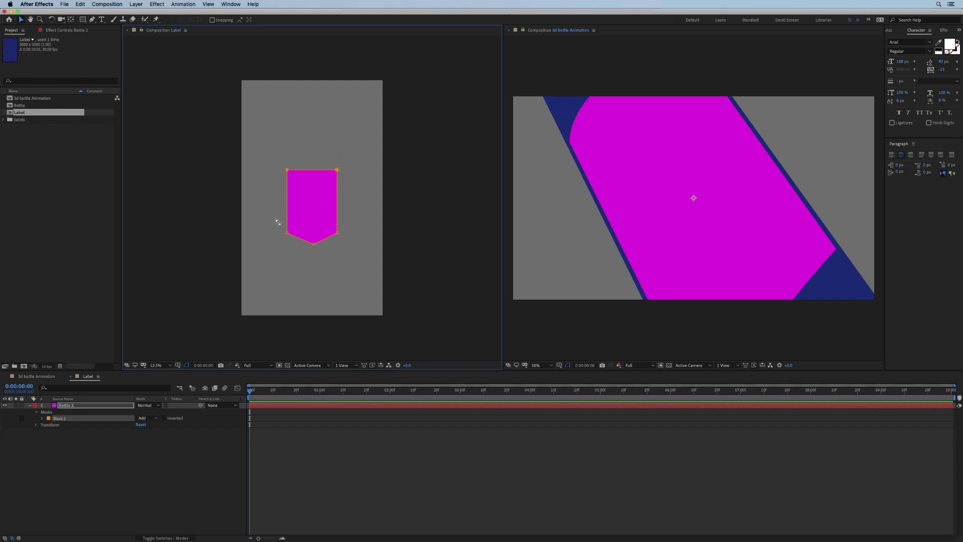
left_click_drag(337, 233, 338, 224)
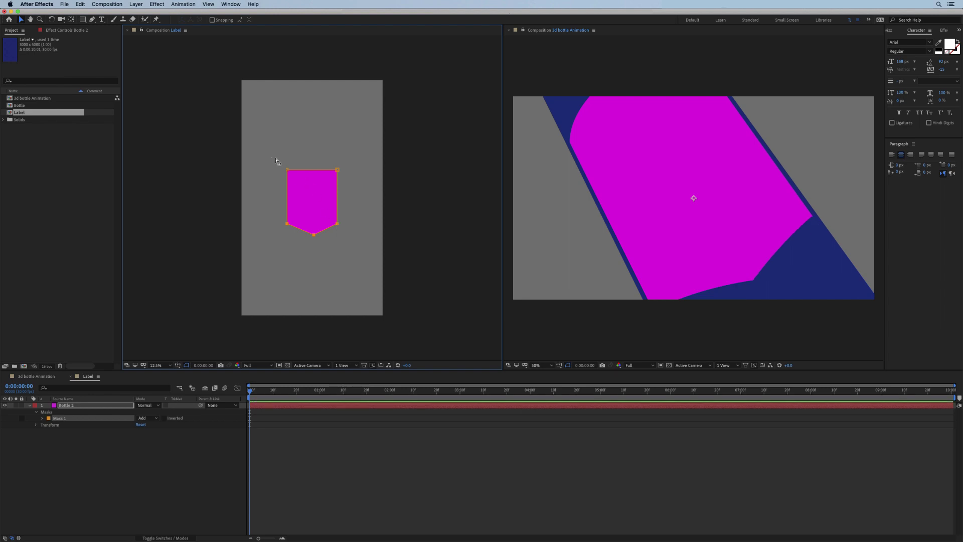
left_click_drag(276, 160, 336, 174)
Rotate the Label layer's CC Cylinder on Y to re-angle the label on the bottle
left_click(48, 376)
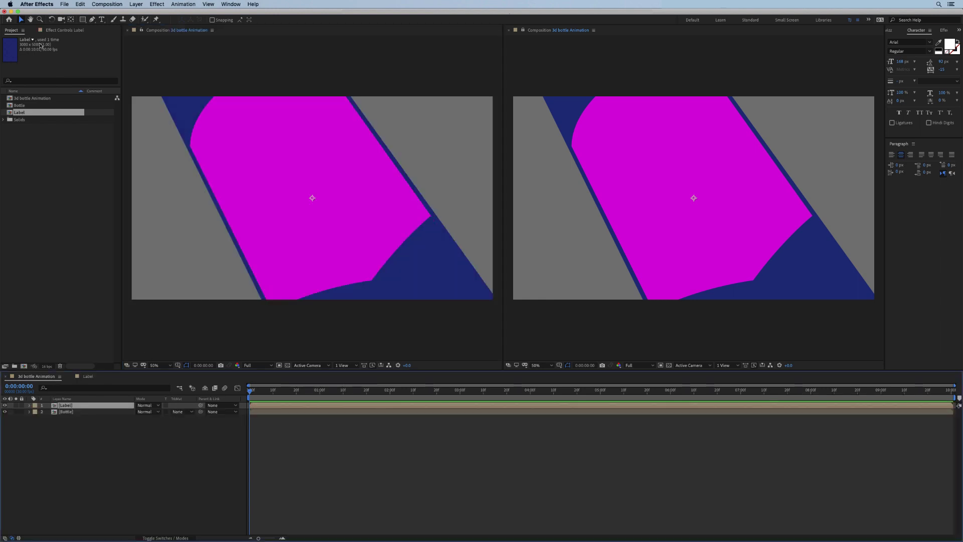
left_click(59, 32)
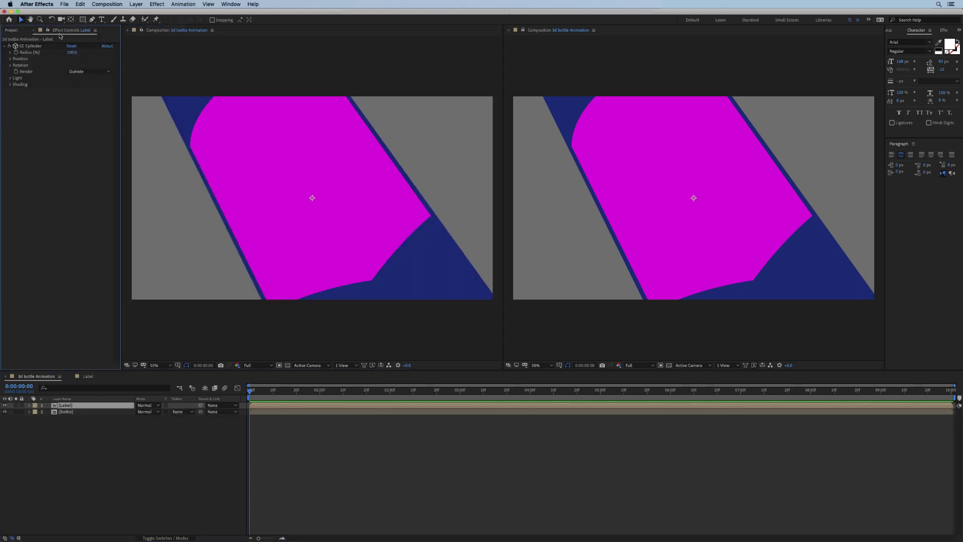
left_click(11, 66)
left_click_drag(78, 93, 68, 101)
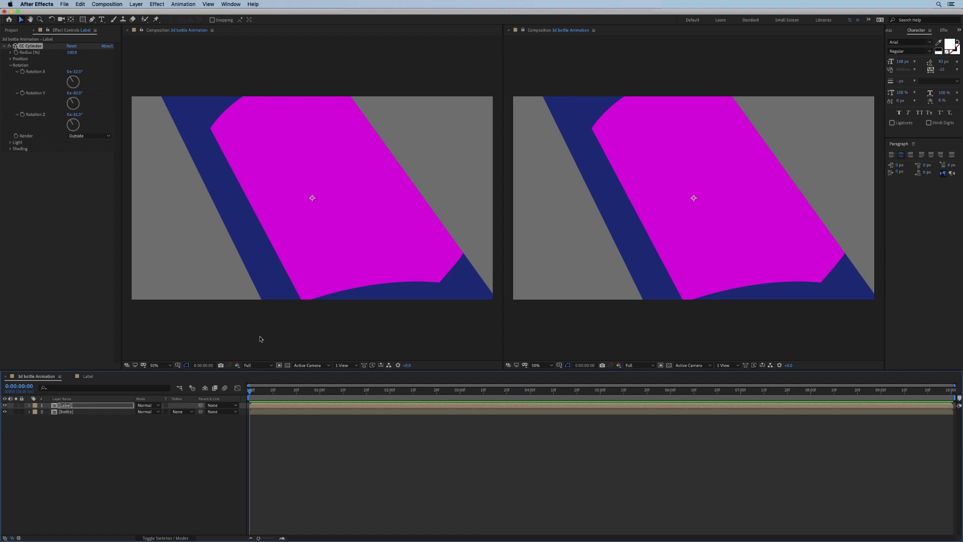
left_click(124, 428)
Add Camera 1 with the 80mm lens preset to the composition
right_click(121, 431)
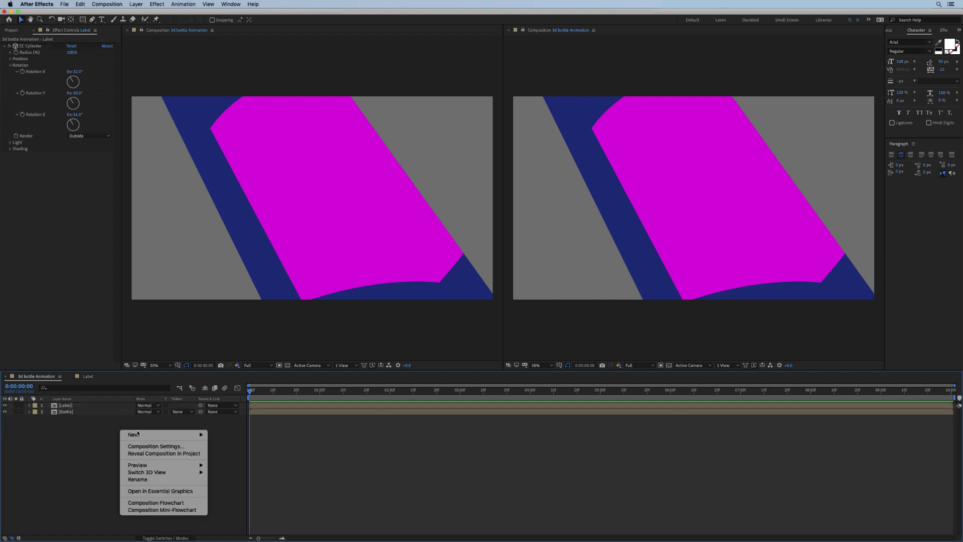
mouse_move(137, 434)
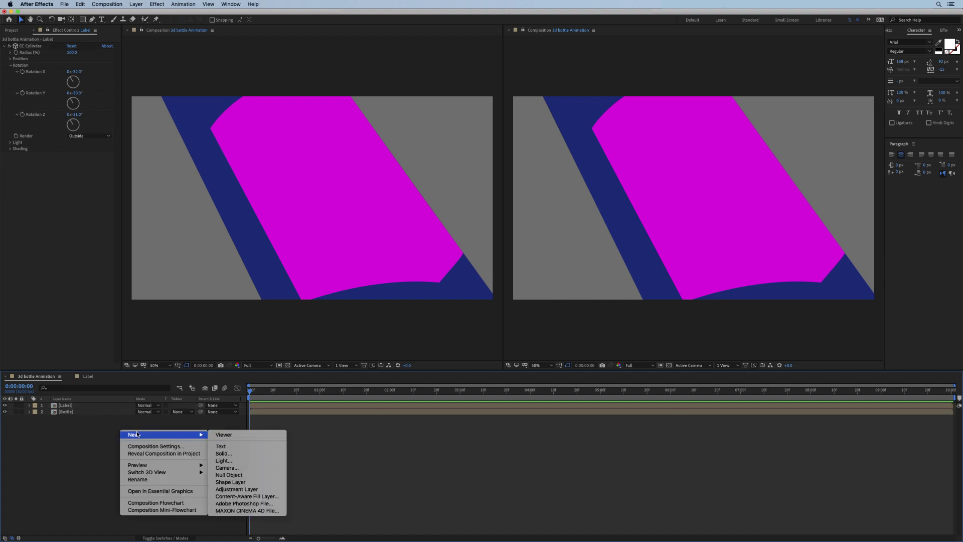
left_click(230, 468)
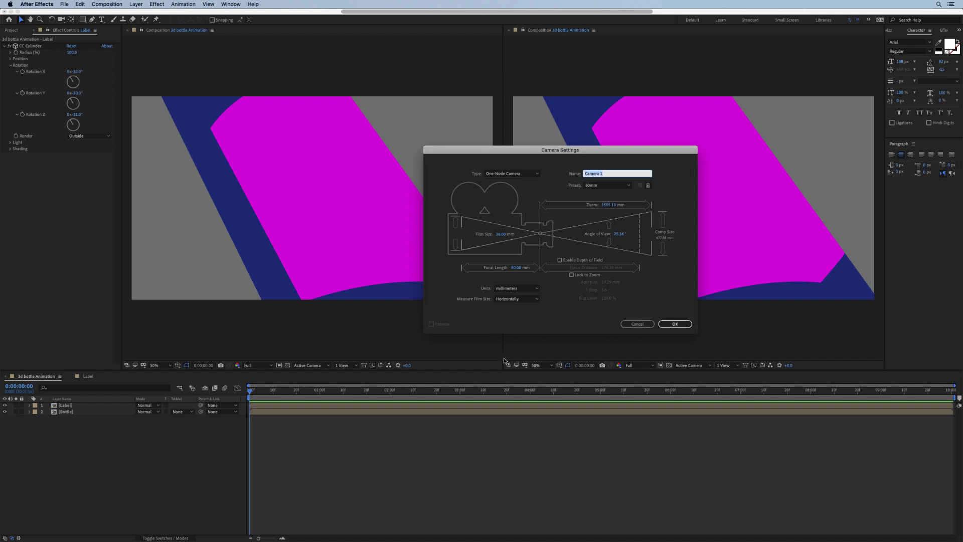
left_click(607, 185)
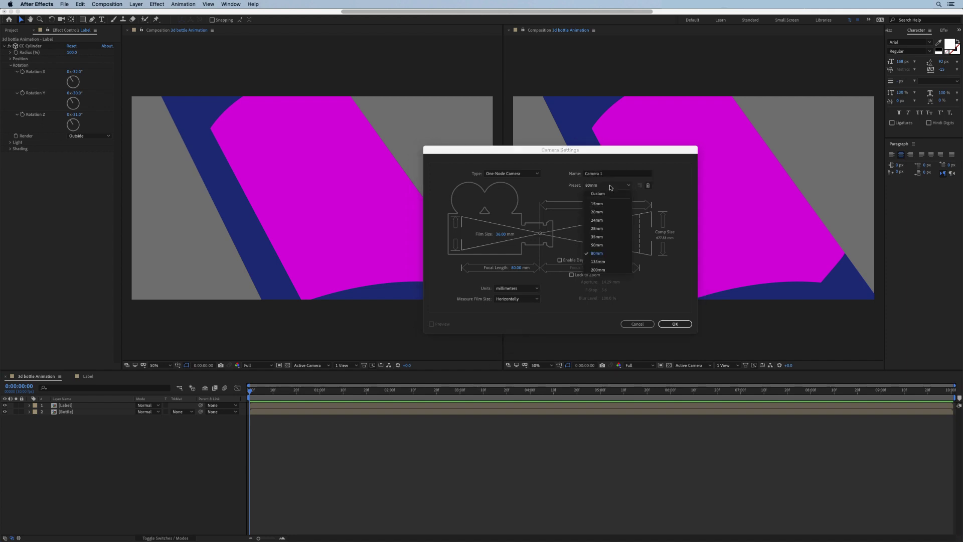
left_click(608, 257)
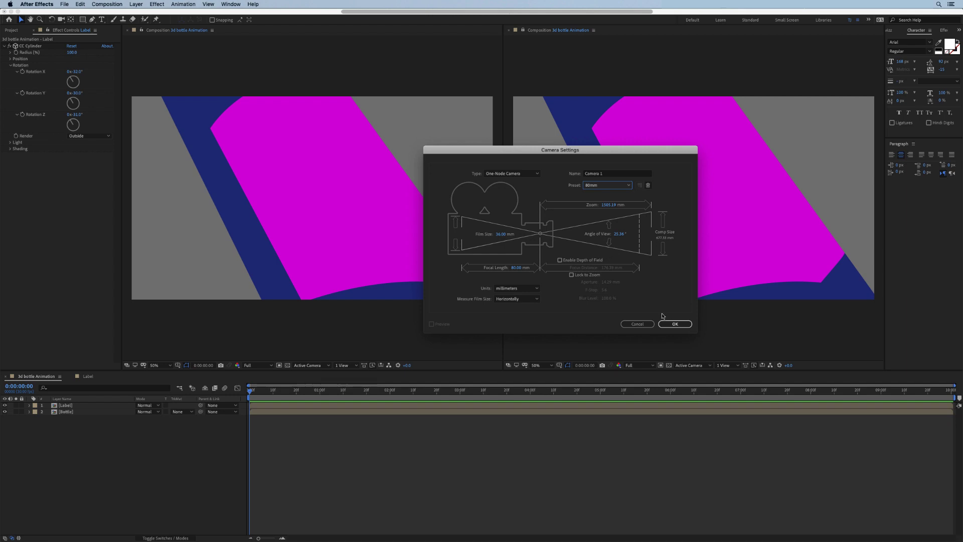
left_click(674, 323)
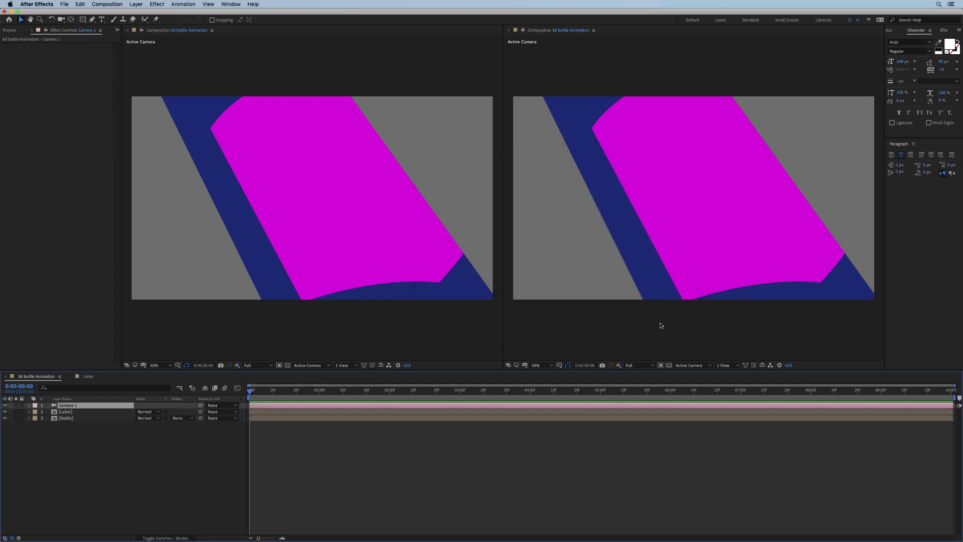
Toggle Camera 1's visibility to compare views, leaving it on, then select Label
left_click(5, 405)
left_click(5, 406)
left_click(5, 405)
left_click(5, 406)
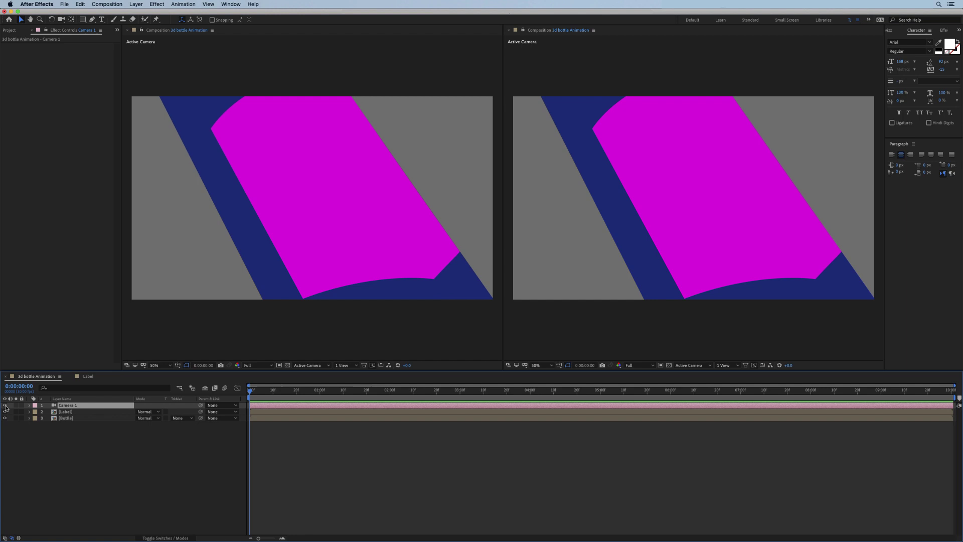
left_click(5, 405)
left_click(5, 405)
key("Return")
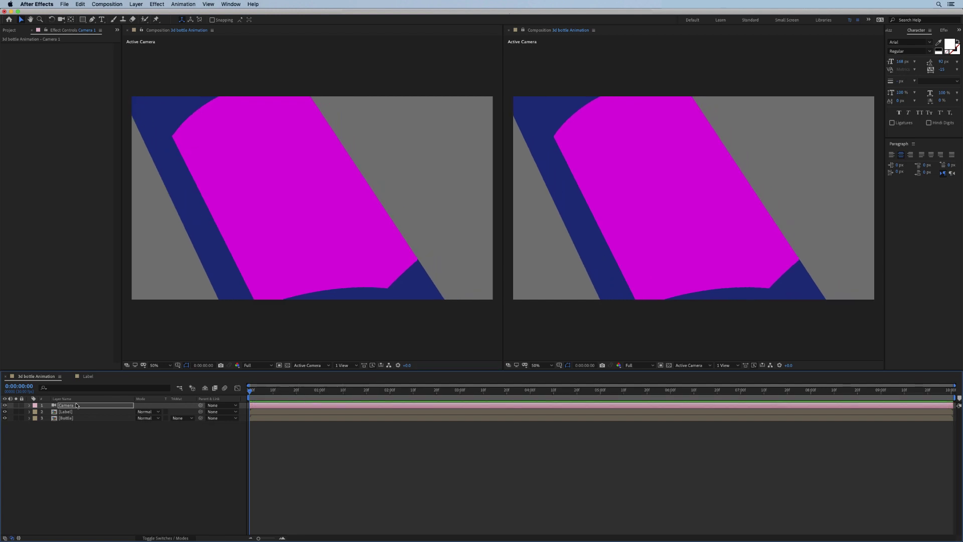
left_click(353, 231)
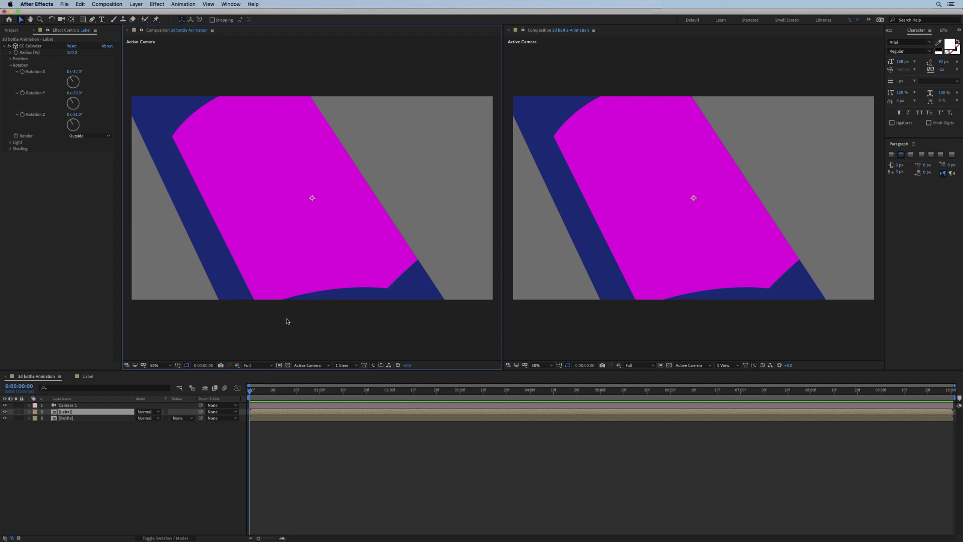
Duplicate the Bottle layer above Label and reveal its source comp in the project
left_click(77, 418)
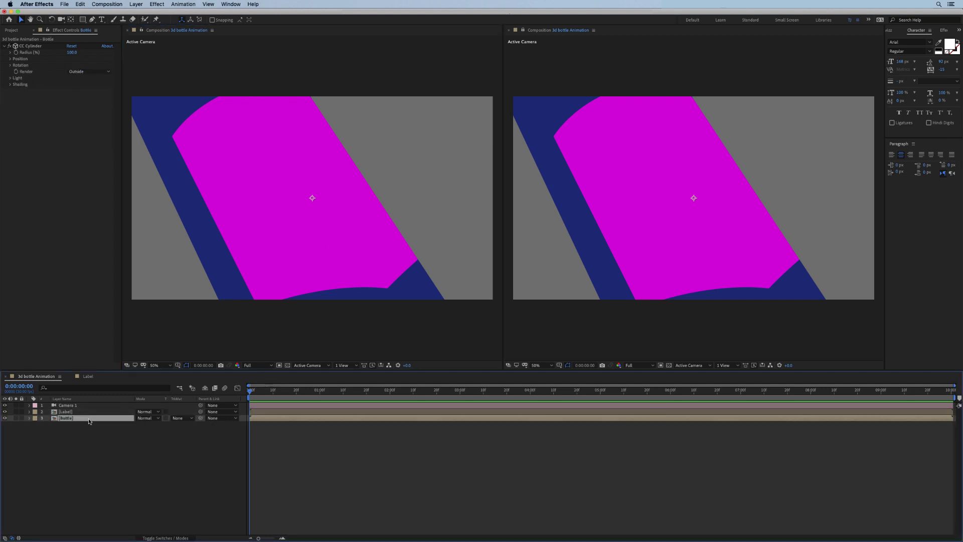
key("super+d")
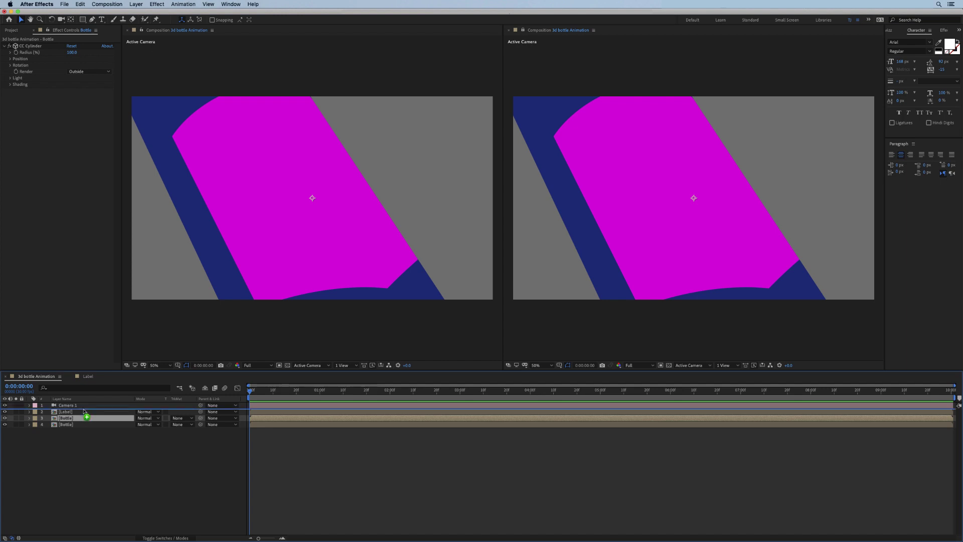
left_click_drag(87, 421, 82, 412)
right_click(83, 413)
mouse_move(148, 483)
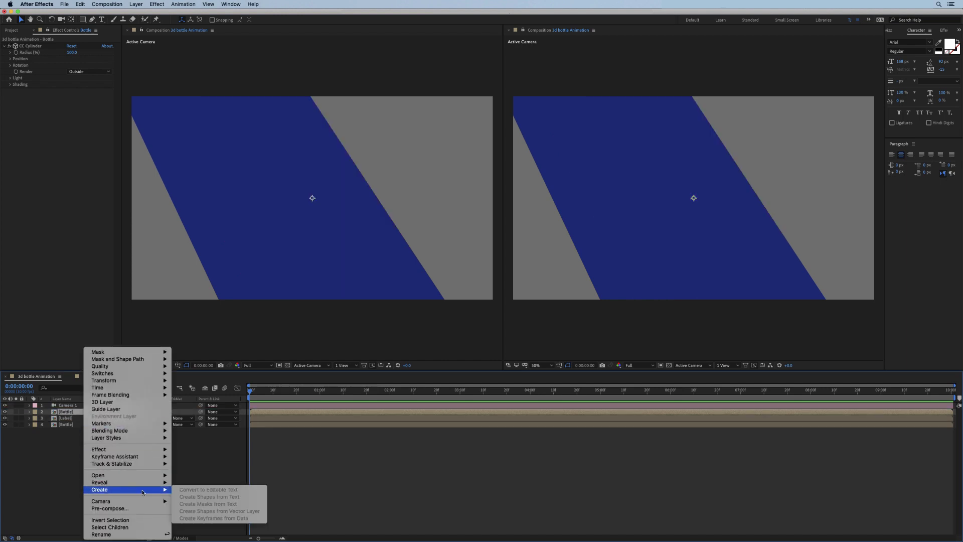
left_click(226, 490)
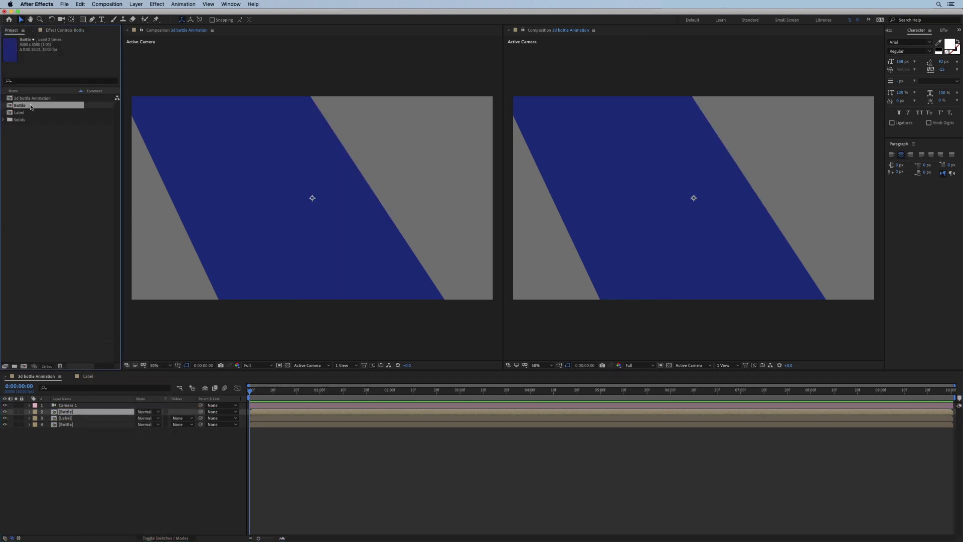
Rename the duplicated comp Highlights, use it for the copy layer, and open it
key("Return")
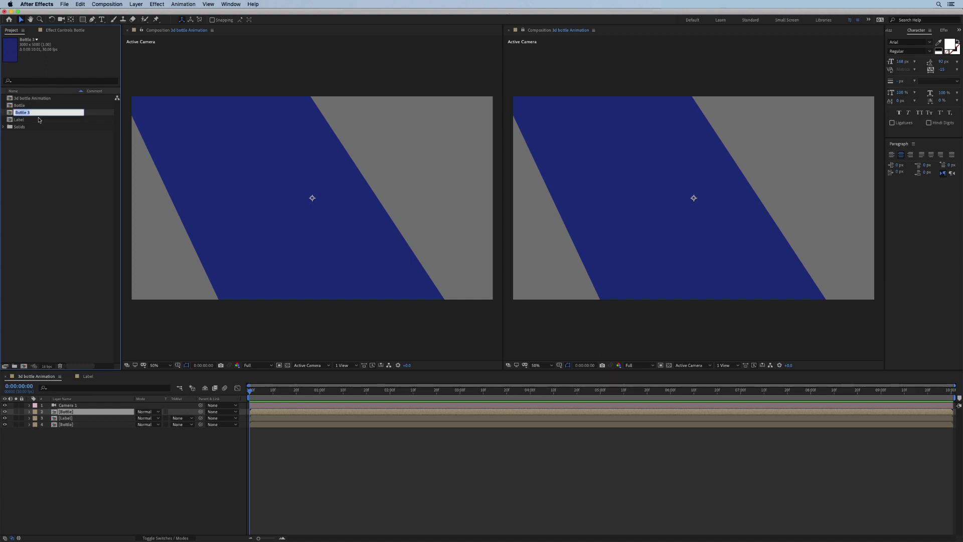
type("Highlights")
key("Return")
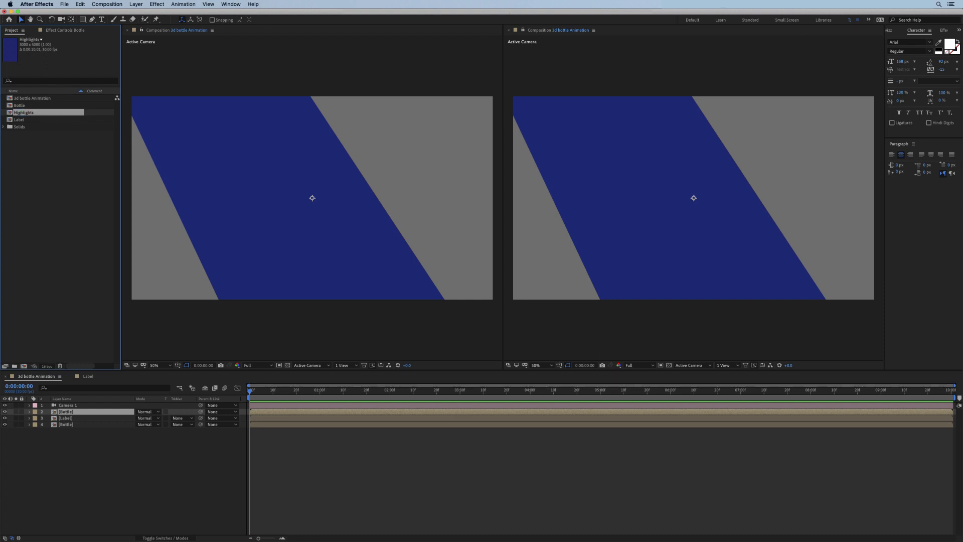
left_click_drag(33, 115, 77, 413)
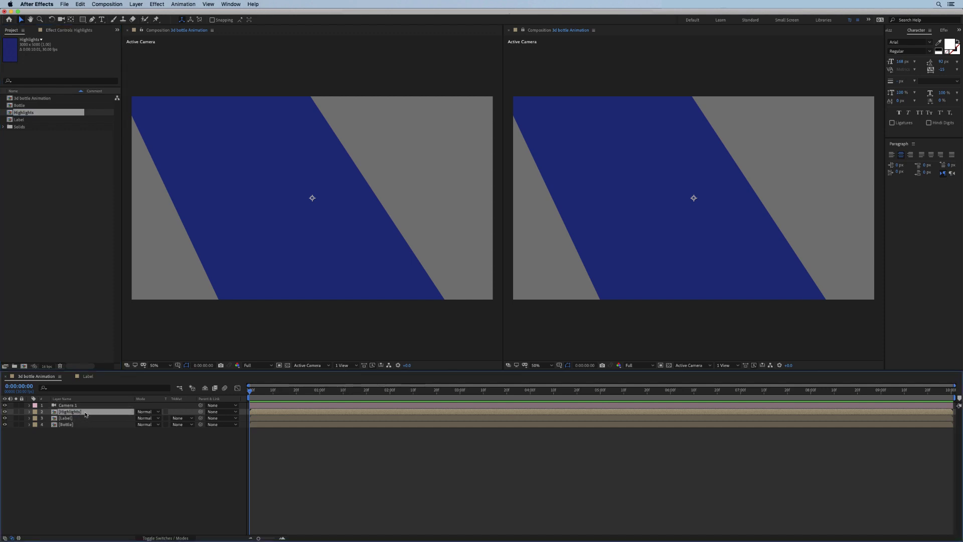
double_click(88, 413)
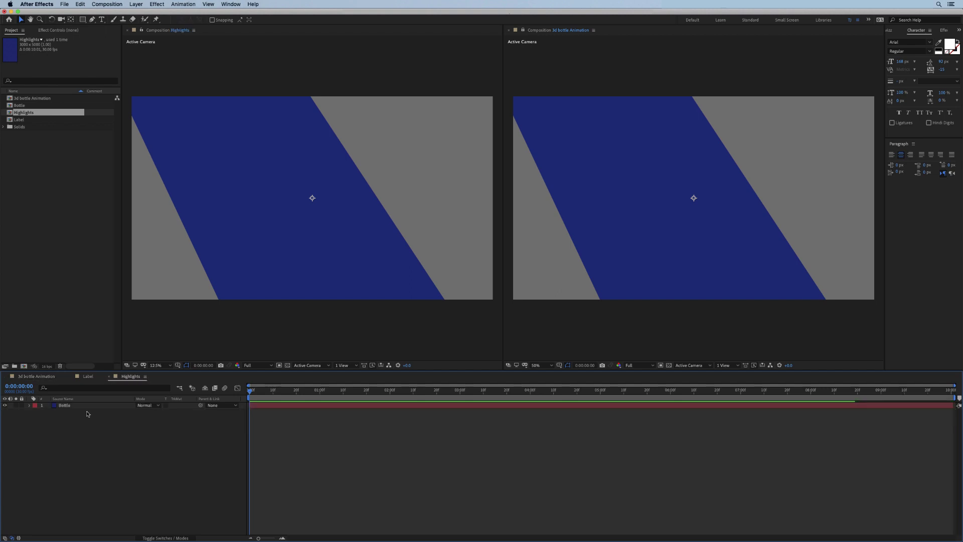
left_click(79, 405)
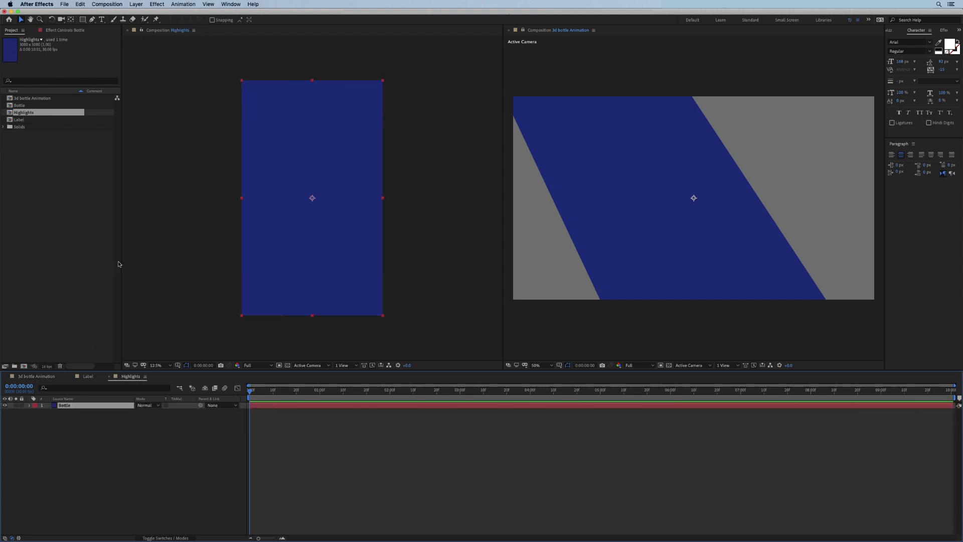
left_click(136, 4)
Change the Highlights solid's colour to white in Solid Settings
left_click(137, 20)
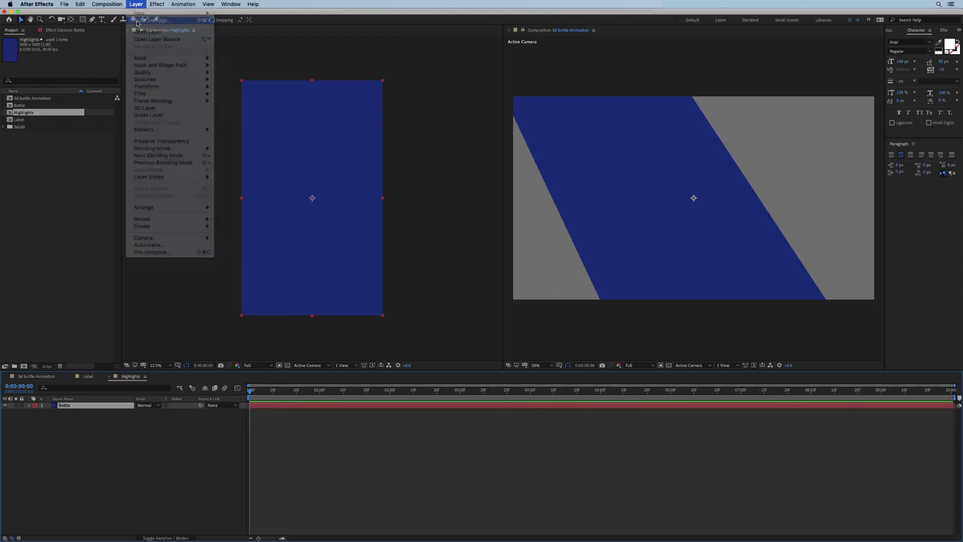
left_click(493, 261)
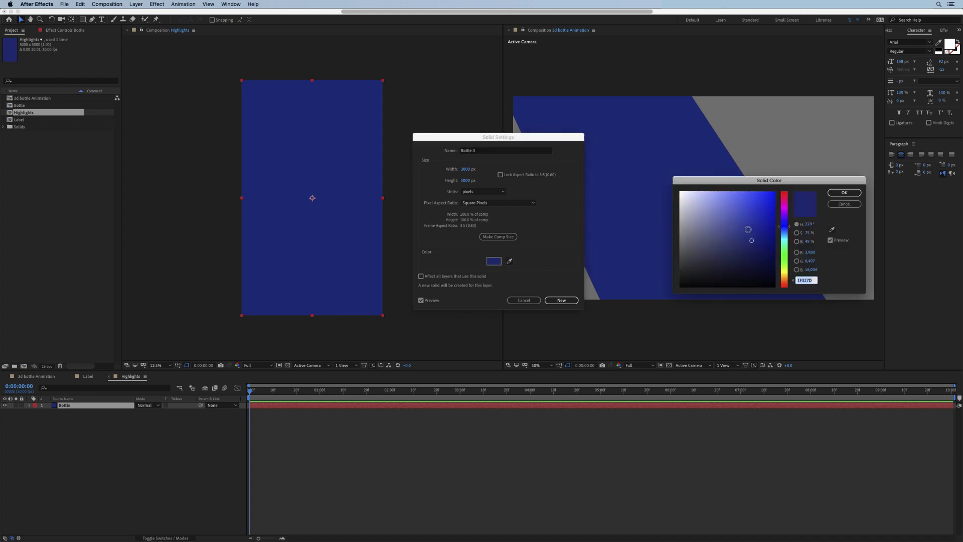
left_click_drag(749, 232, 681, 192)
left_click(844, 192)
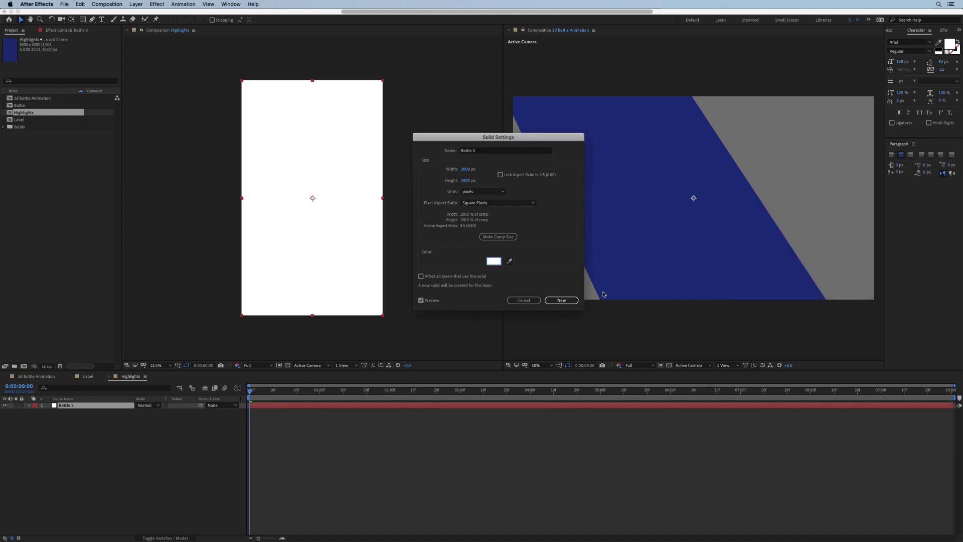
left_click(562, 300)
Draw two tall rectangle stripe masks on the left and right of the solid
left_click(84, 21)
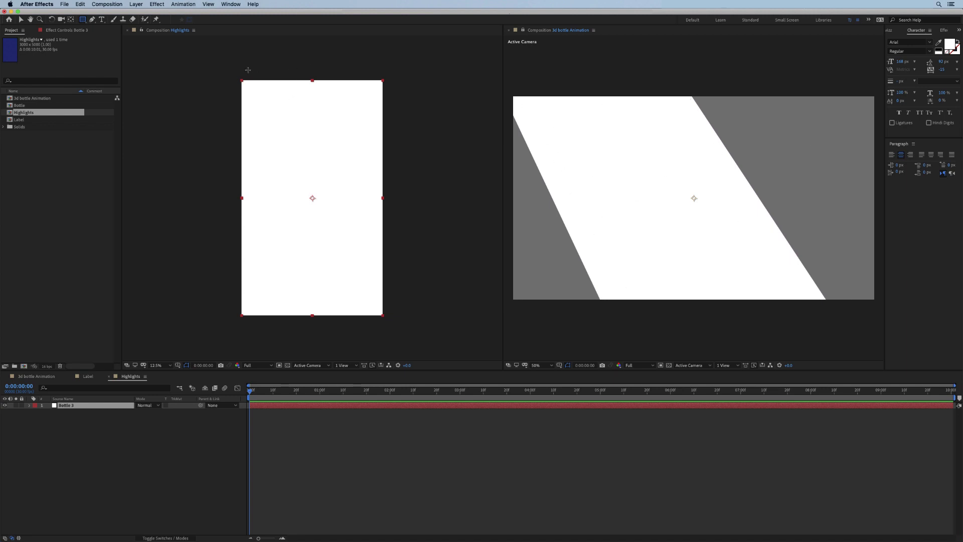
mouse_move(250, 69)
left_mouse_down()
mouse_move(290, 224)
mouse_move(280, 336)
left_mouse_up()
left_click_drag(340, 67, 366, 339)
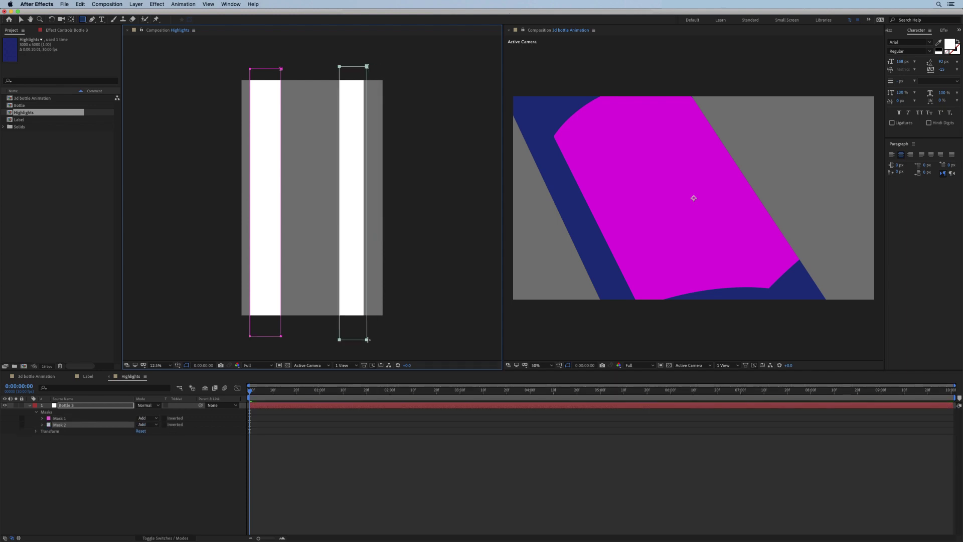
key("v")
left_click_drag(273, 74, 280, 75)
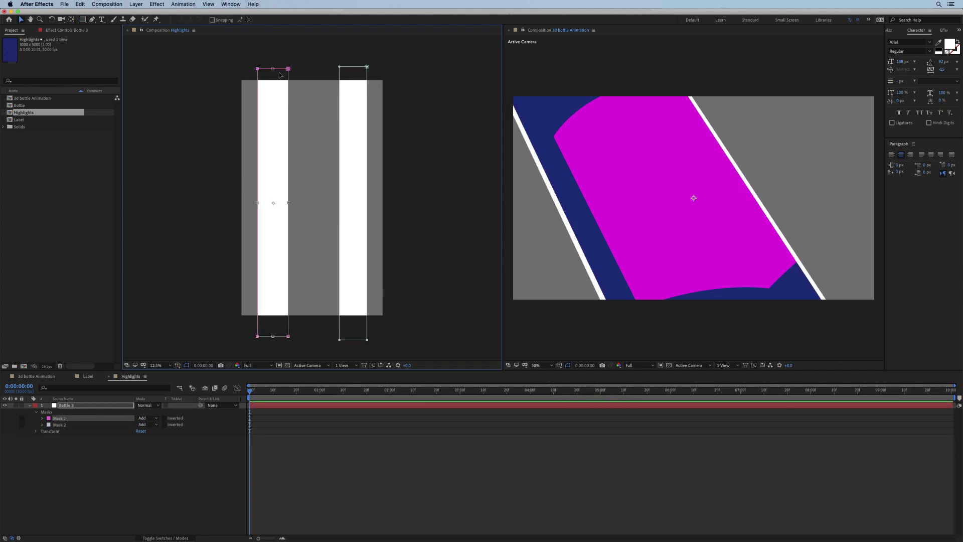
left_click(204, 464)
left_click(86, 379)
left_click(43, 377)
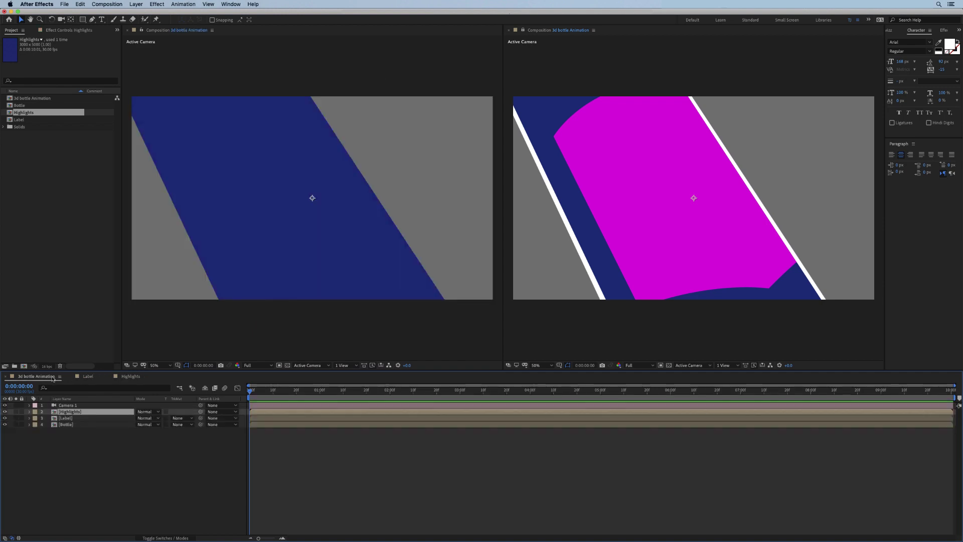
Set the Highlights layer to Add mode and feather both stripe masks to about 220 px
left_click(142, 413)
left_click(156, 315)
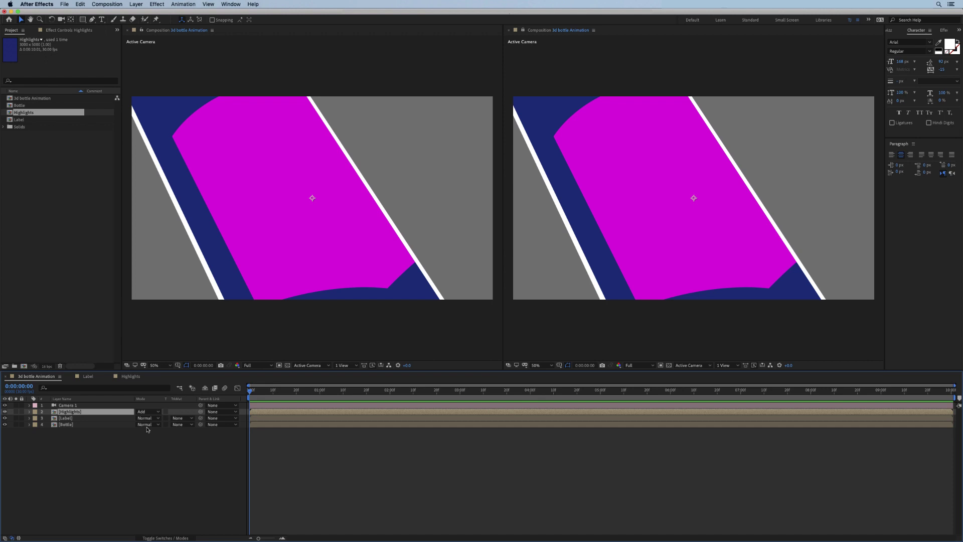
left_click(131, 377)
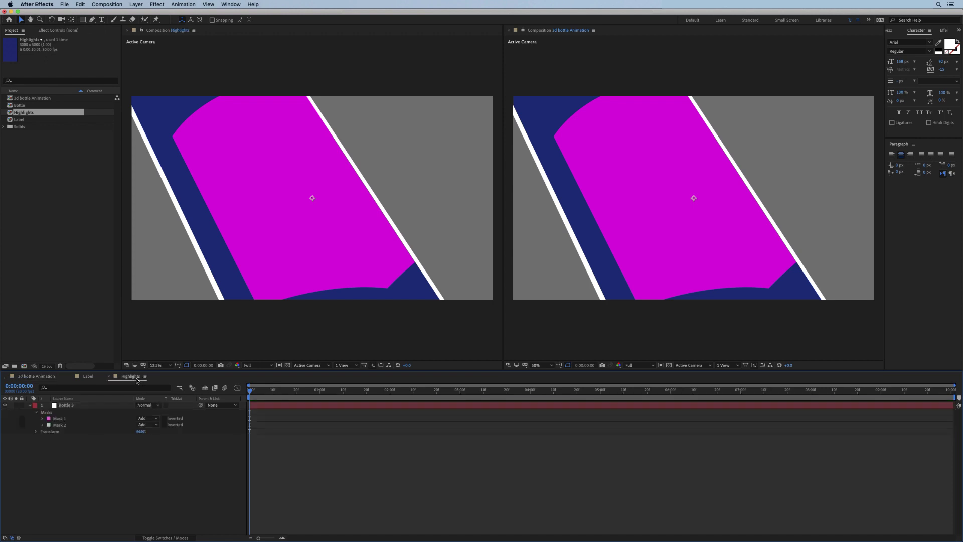
left_click(91, 413)
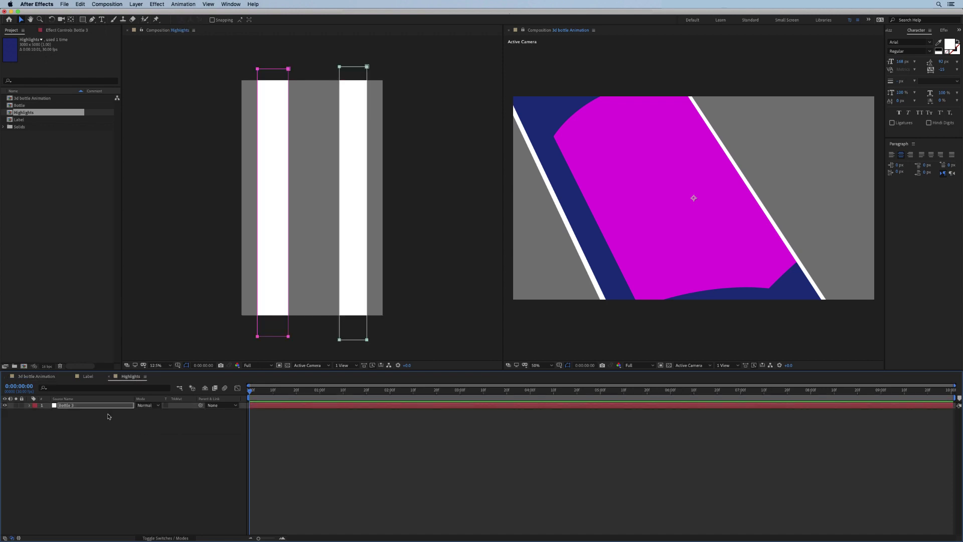
key("m")
key("m")
left_click_drag(153, 425, 206, 428)
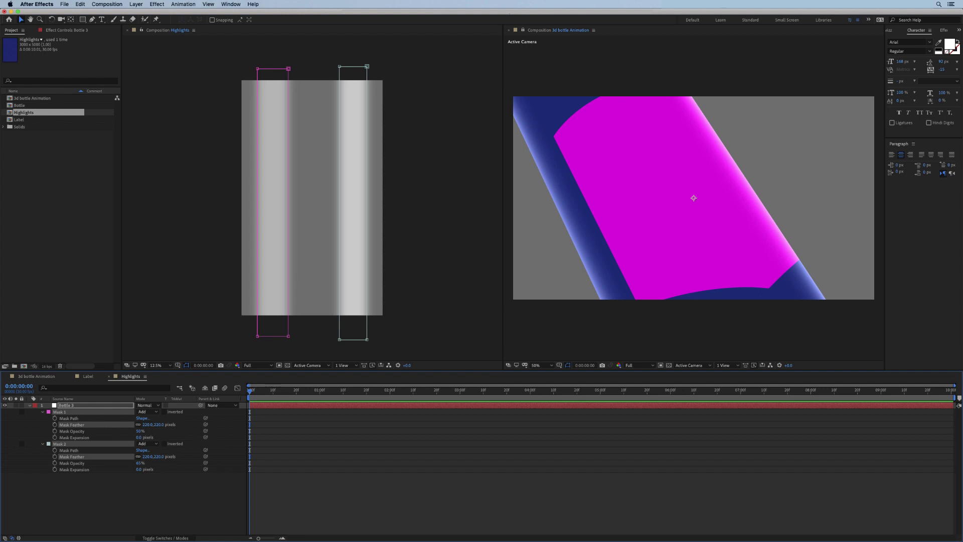
left_click(103, 488)
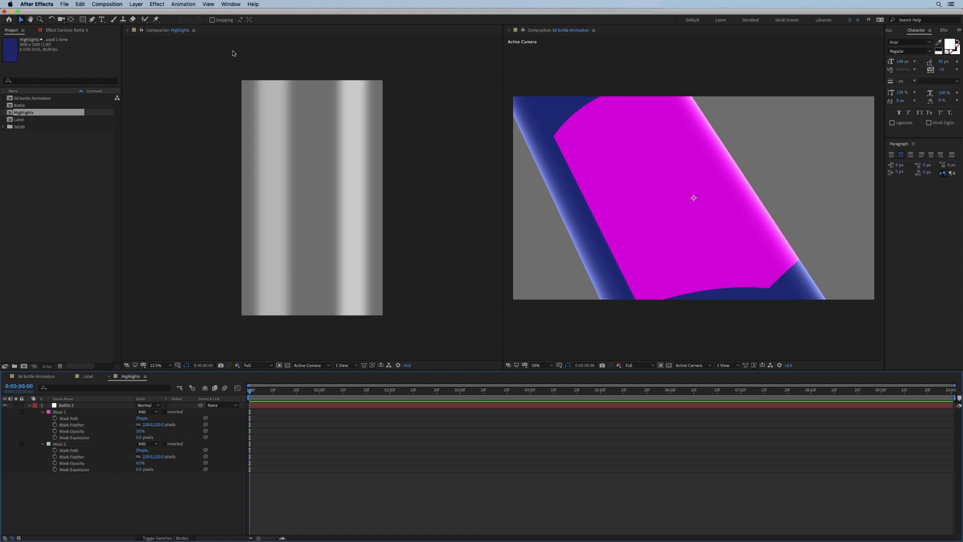
left_click(83, 19)
Draw a narrow centre stripe mask, duplicate it, and shift the copy about 50 px left
key("ctrl+a")
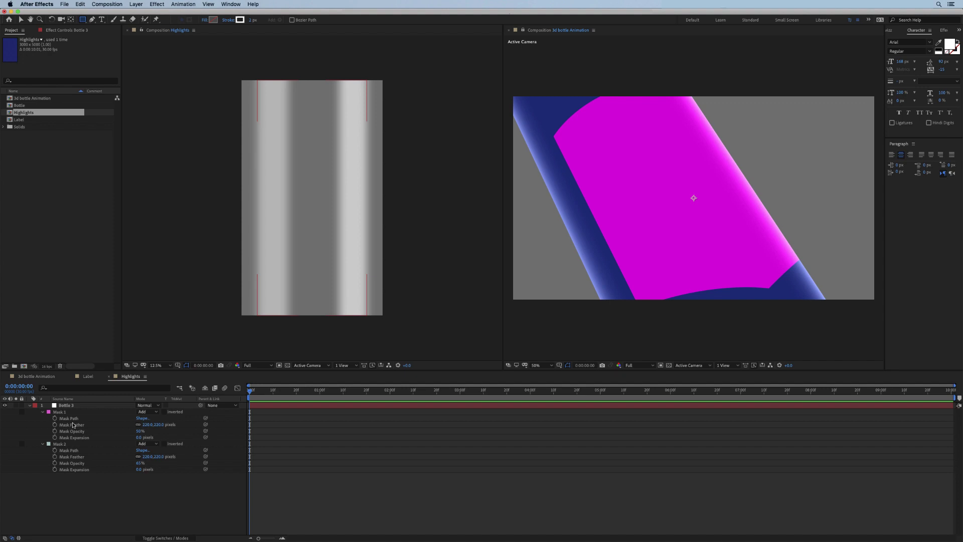
left_click_drag(322, 68, 335, 331)
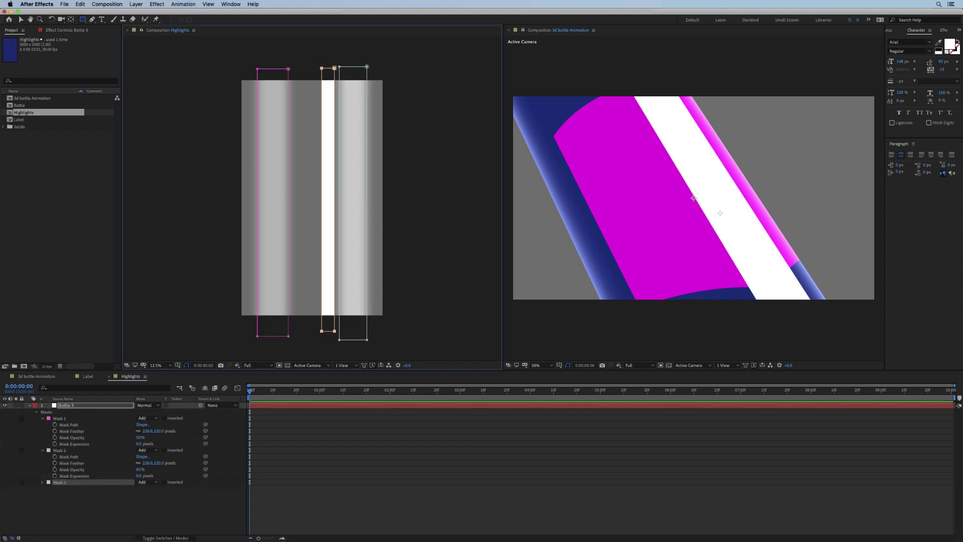
key("v")
left_click(322, 71)
key("super+d")
left_click_drag(333, 86, 307, 86)
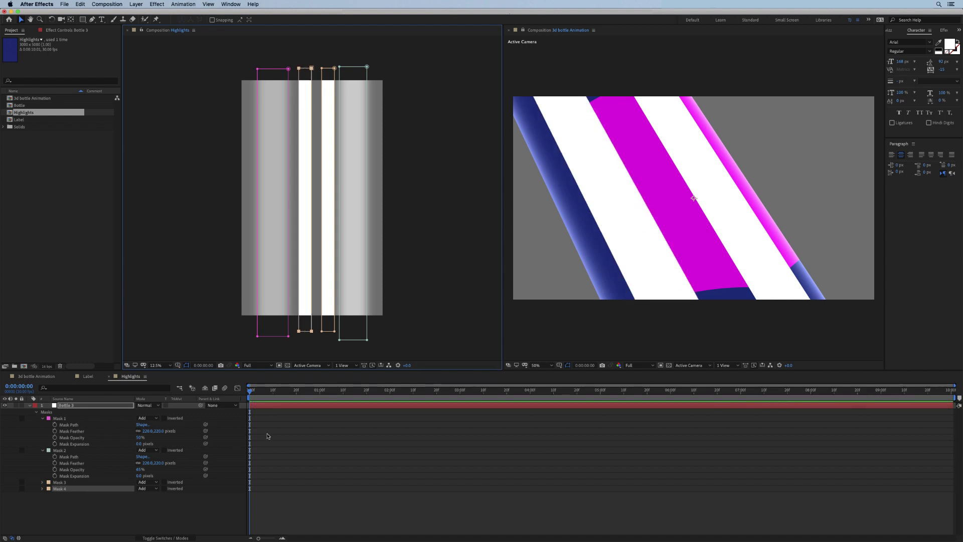
left_click(147, 509)
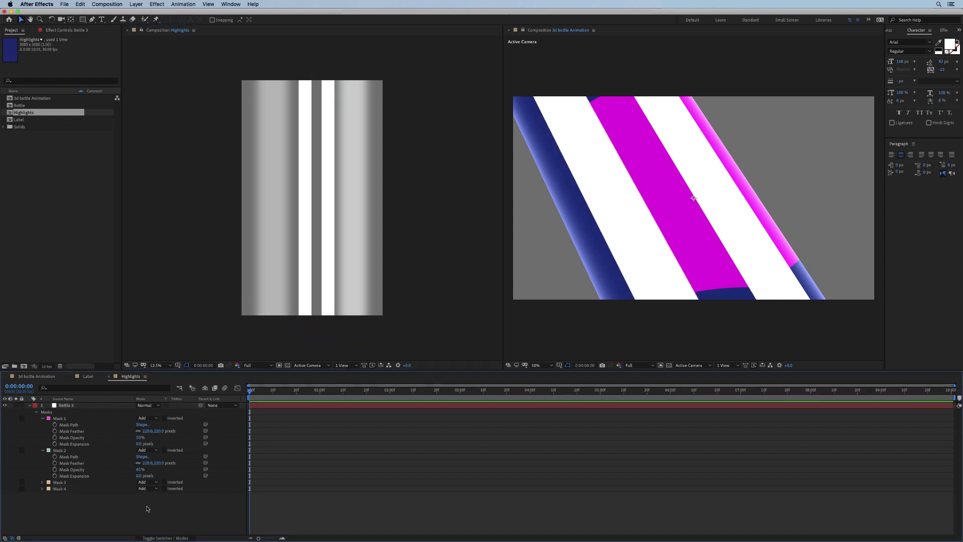
left_click(83, 20)
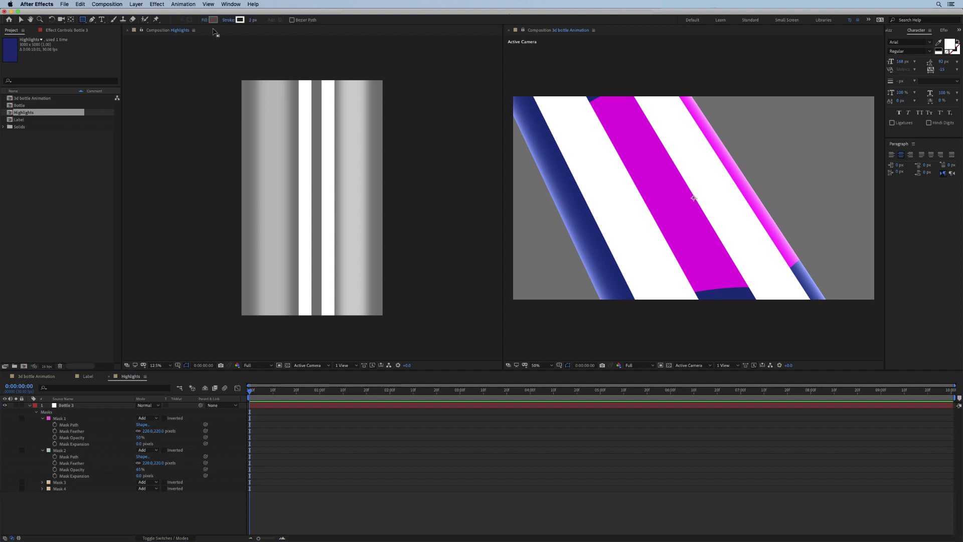
left_click(75, 405)
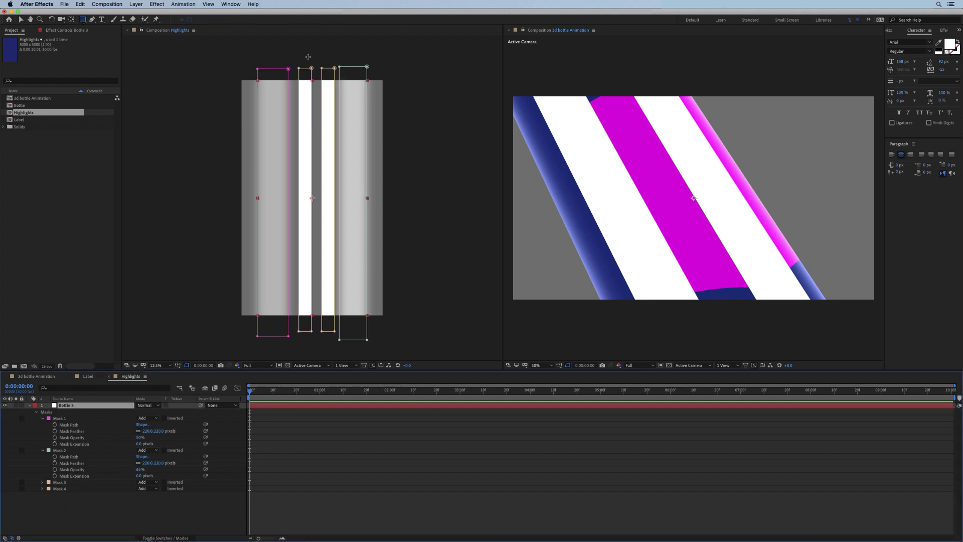
Draw Mask 5 over the central stripes, set it to Subtract, and feather it 231 px
left_click_drag(307, 56, 328, 347)
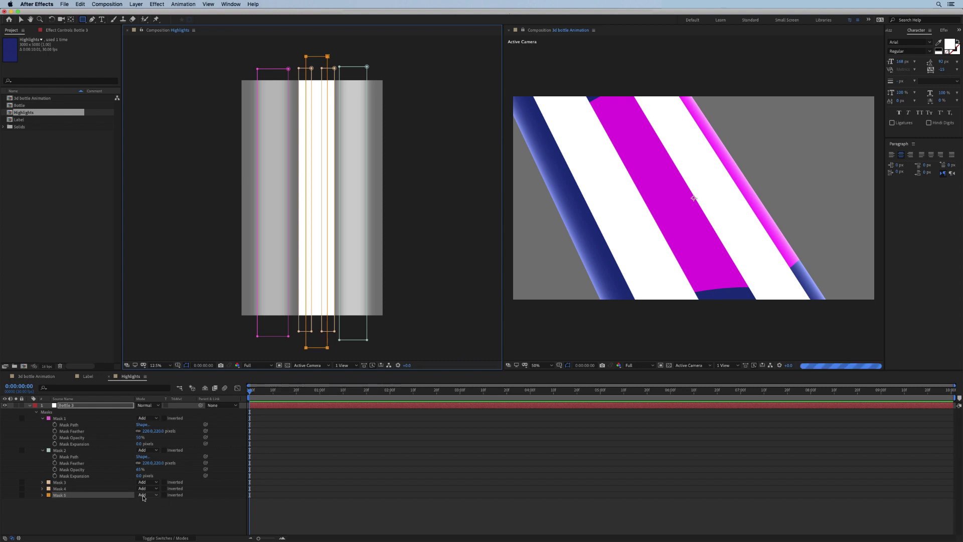
left_click(143, 495)
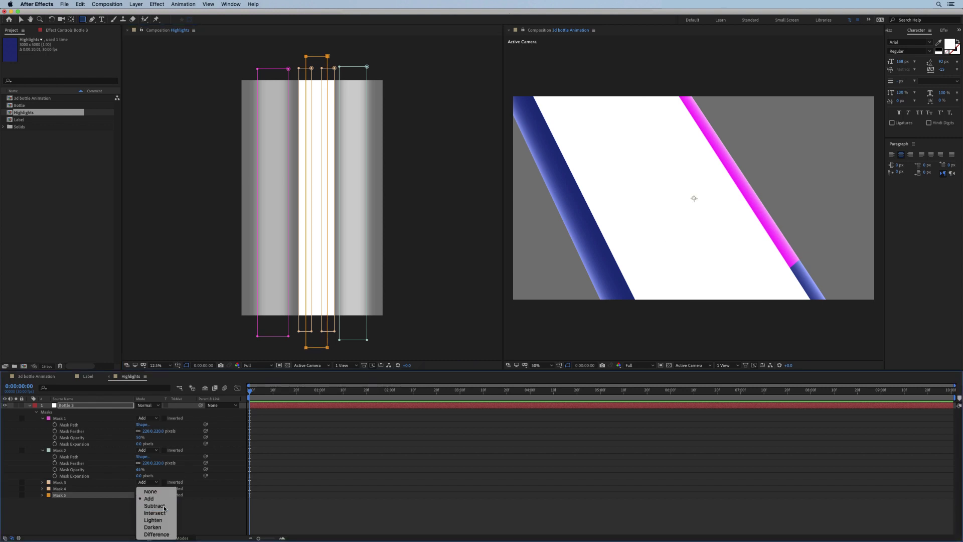
left_click(154, 505)
left_click(42, 495)
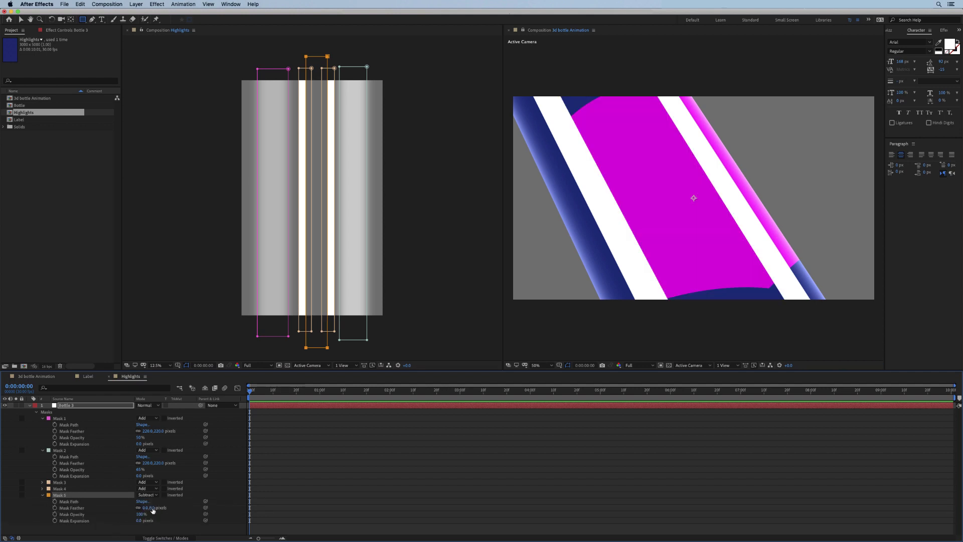
left_click_drag(149, 507, 208, 510)
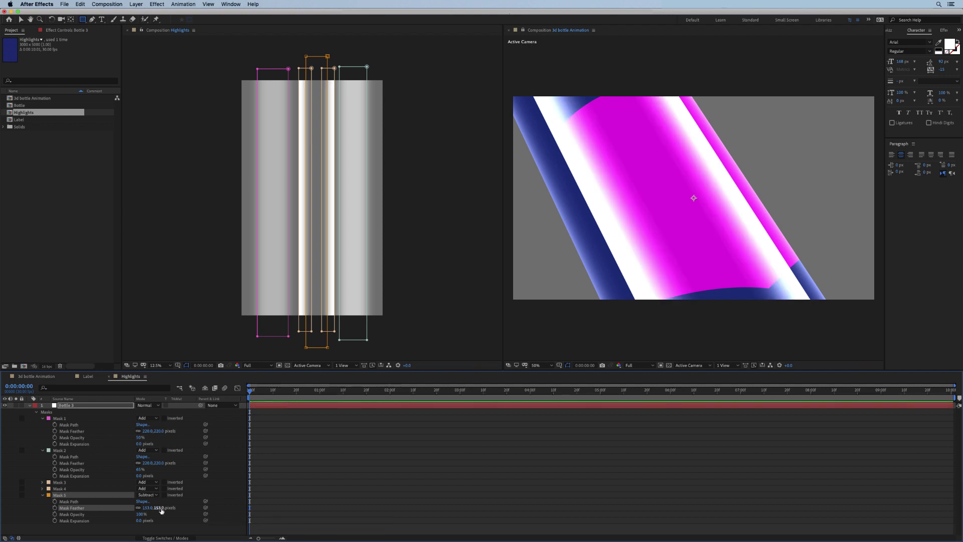
left_click_drag(160, 508, 188, 510)
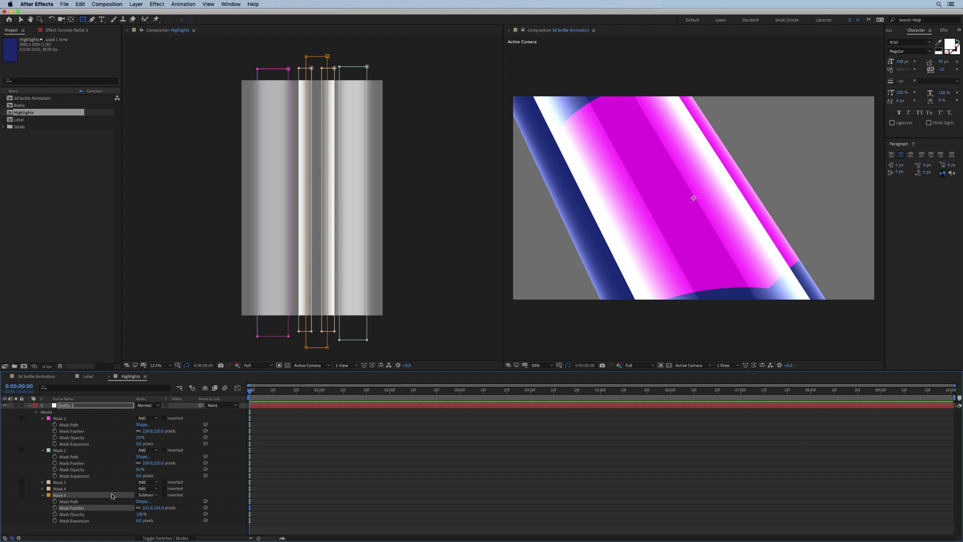
Set Mask 4 opacity to 25% and Mask 3 opacity to 45%
left_click(64, 488)
left_click(45, 483, "shift")
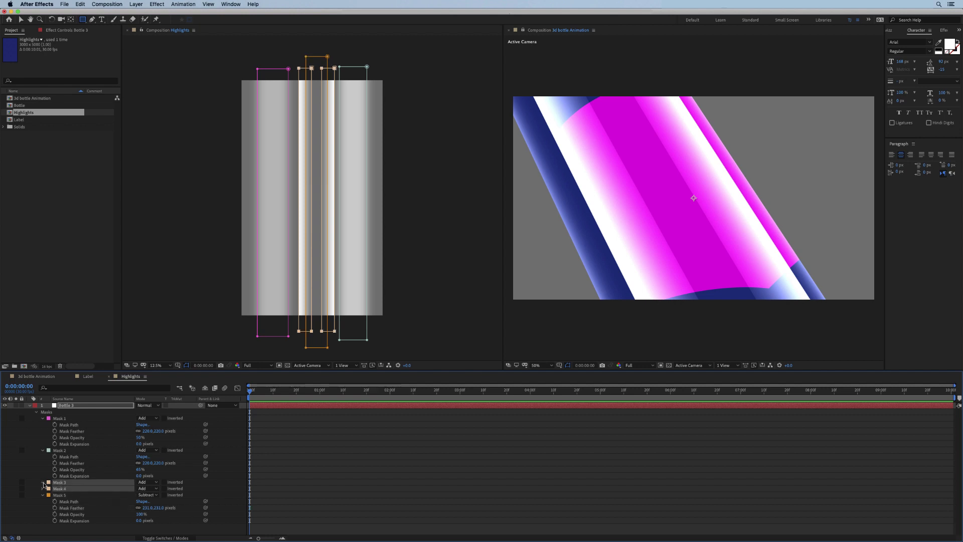
left_click(43, 483)
scroll(76, 495, "down", 3)
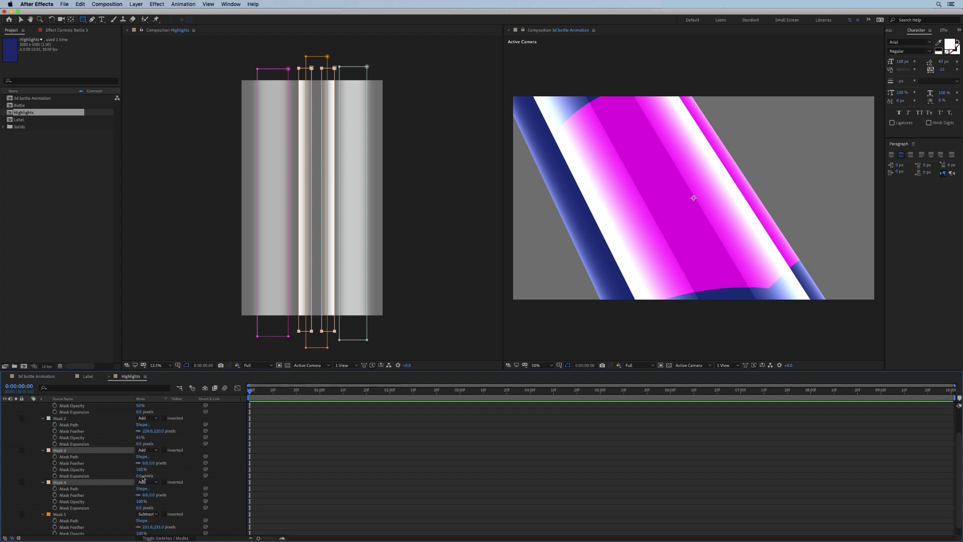
left_click(174, 480)
left_click(142, 501)
type("25")
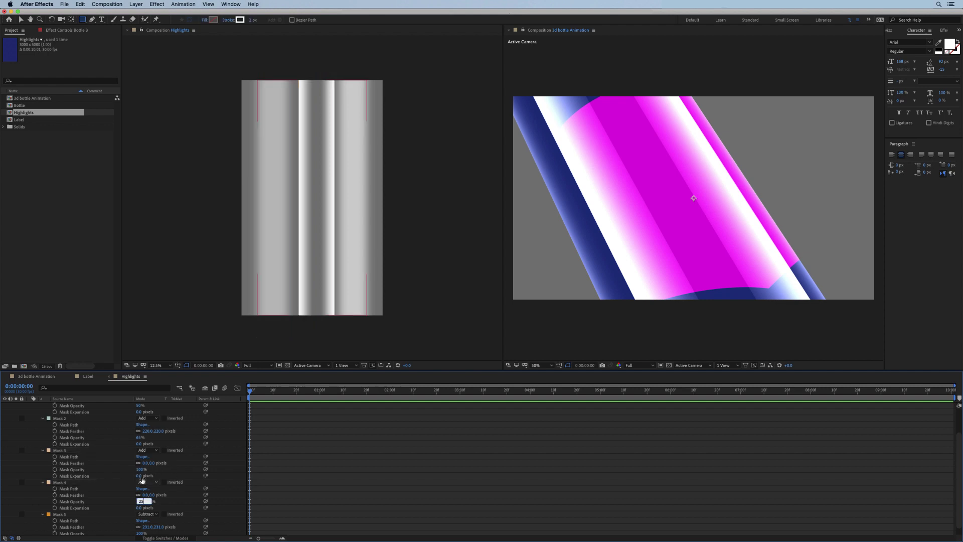
left_click(143, 469)
type("45")
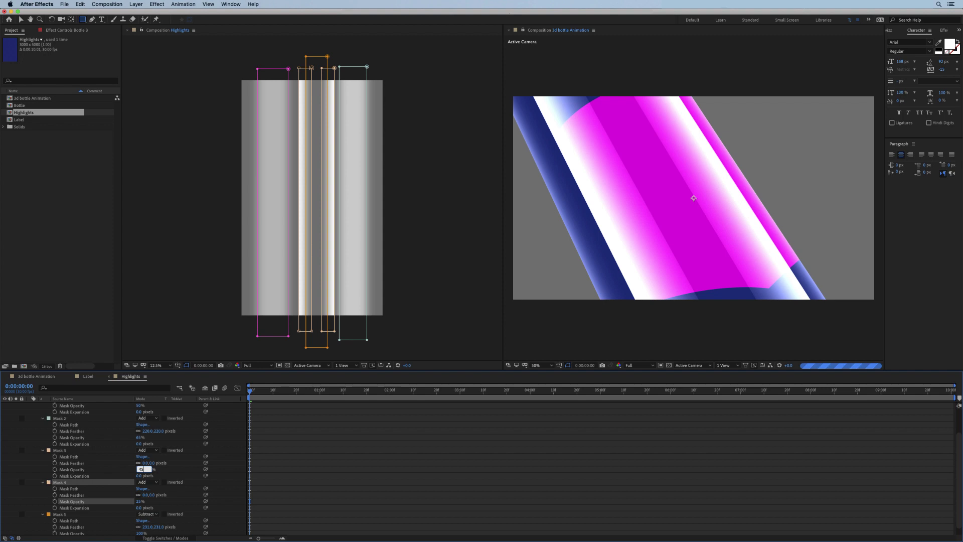
key("Return")
left_click(215, 474)
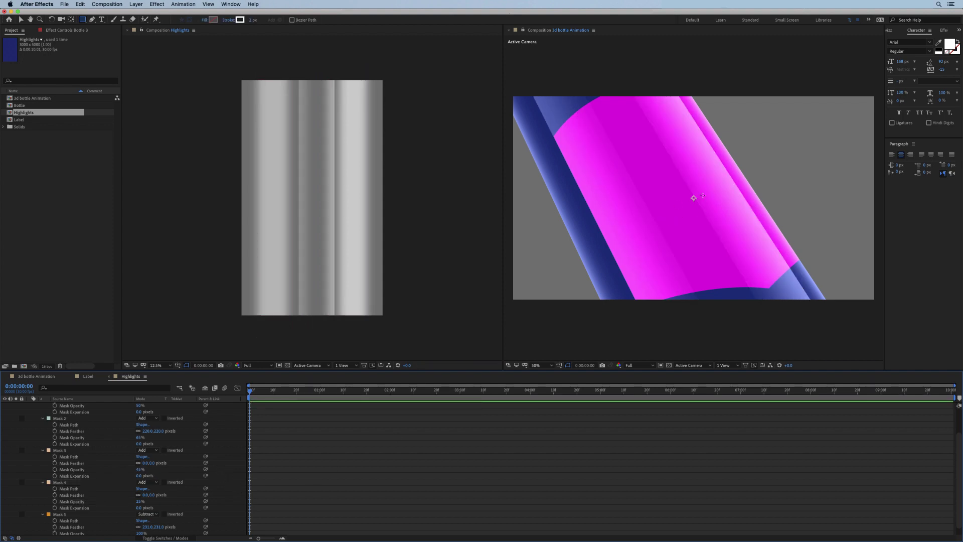
key("v")
scroll(30, 407, "up", 2)
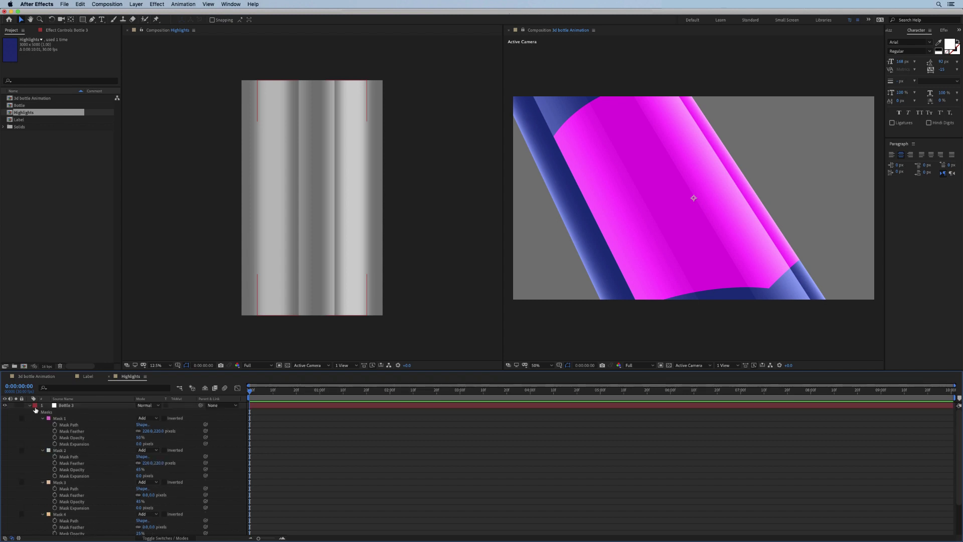
Duplicate the Highlights layer in the 3d bottle Animation comp
left_click(29, 405)
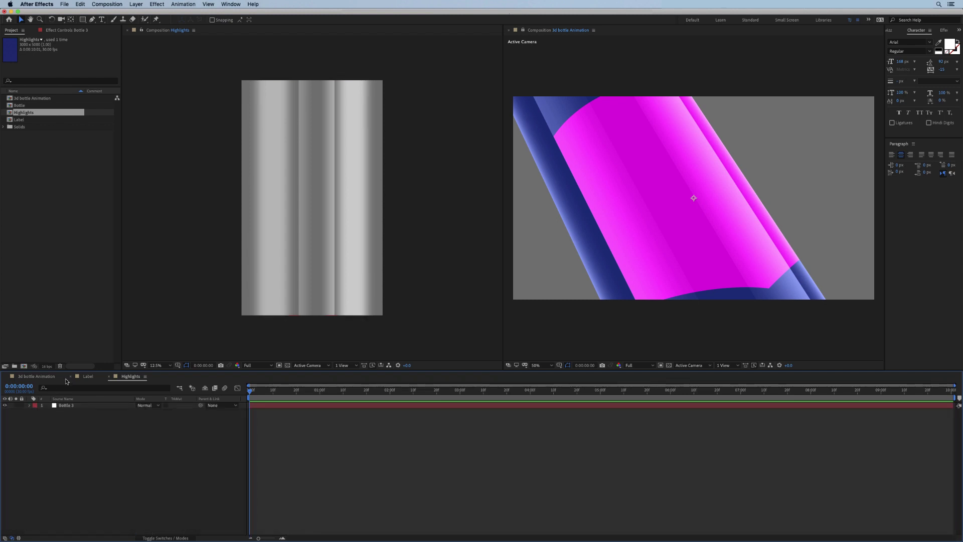
left_click(51, 378)
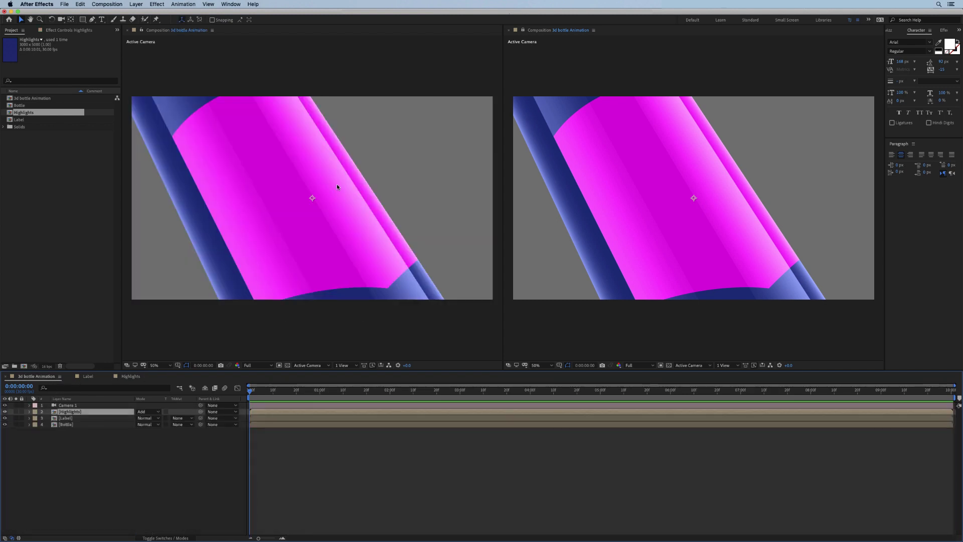
key("h")
left_click_drag(327, 196, 331, 195)
key("v")
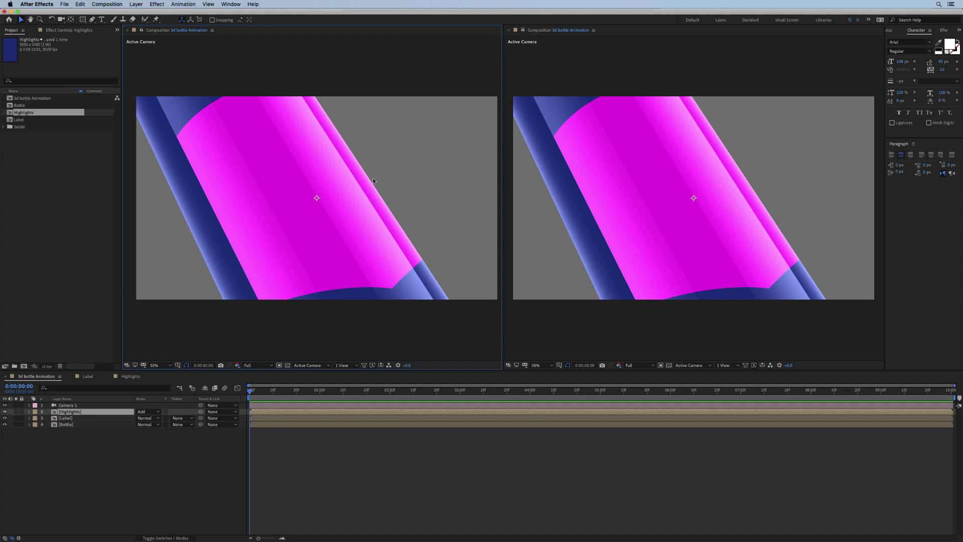
left_click(68, 425)
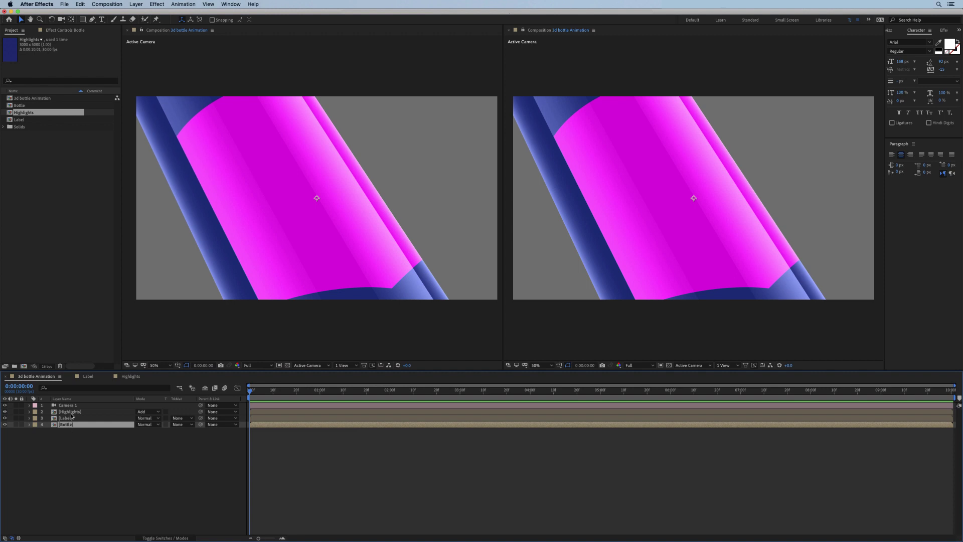
left_click(71, 413)
key("super+d")
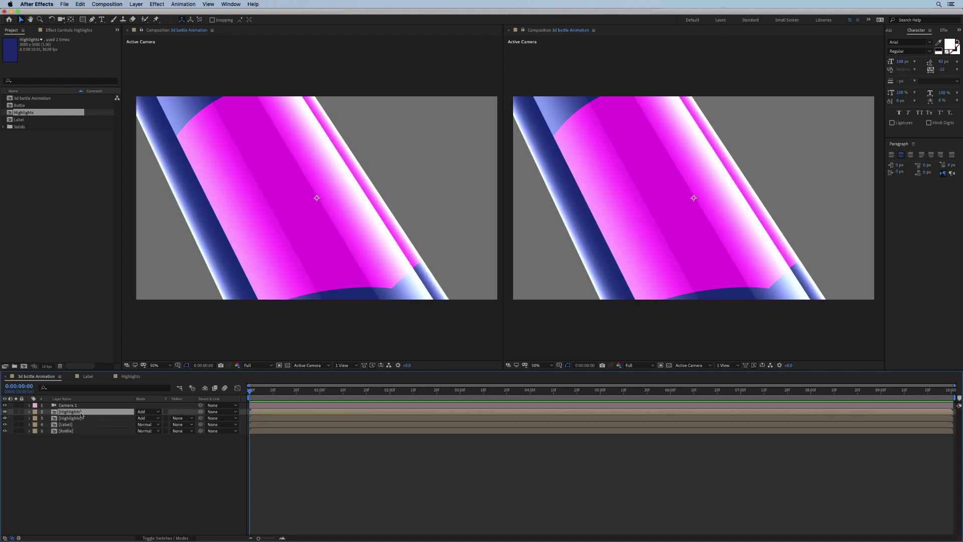
Duplicate the Highlights comp, rename it Shadow, and swap it in as the copied layer's source
left_click(34, 114)
key("super+d")
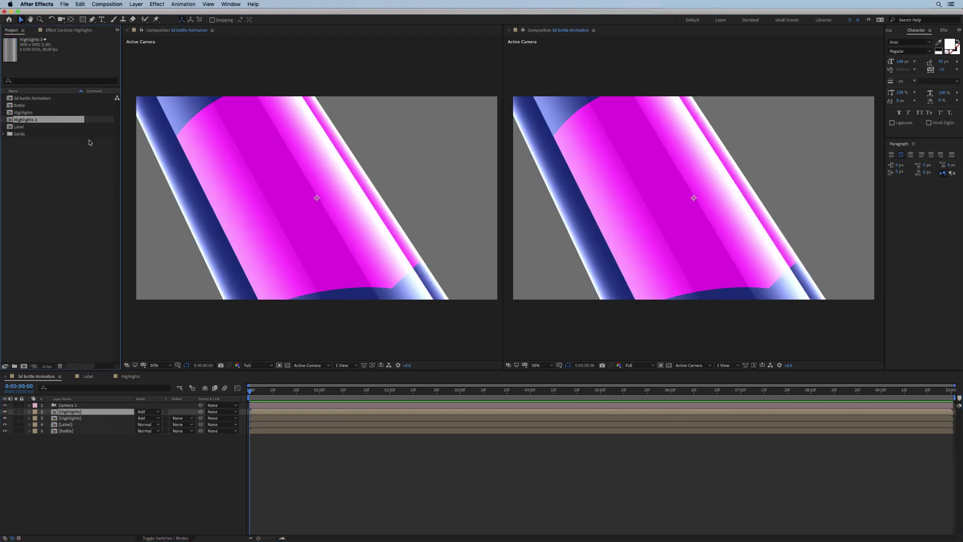
key("Return")
type("Shadow")
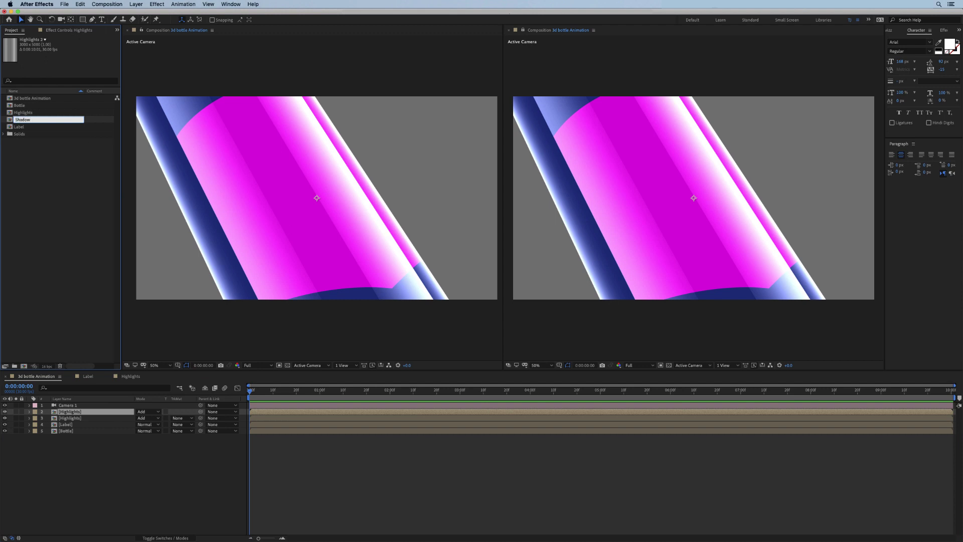
key("Return")
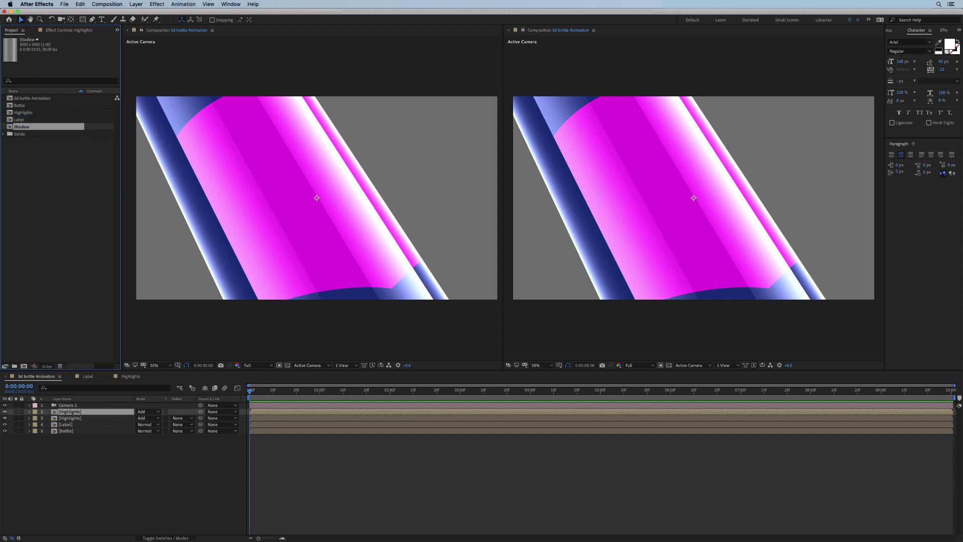
left_click_drag(31, 129, 83, 414)
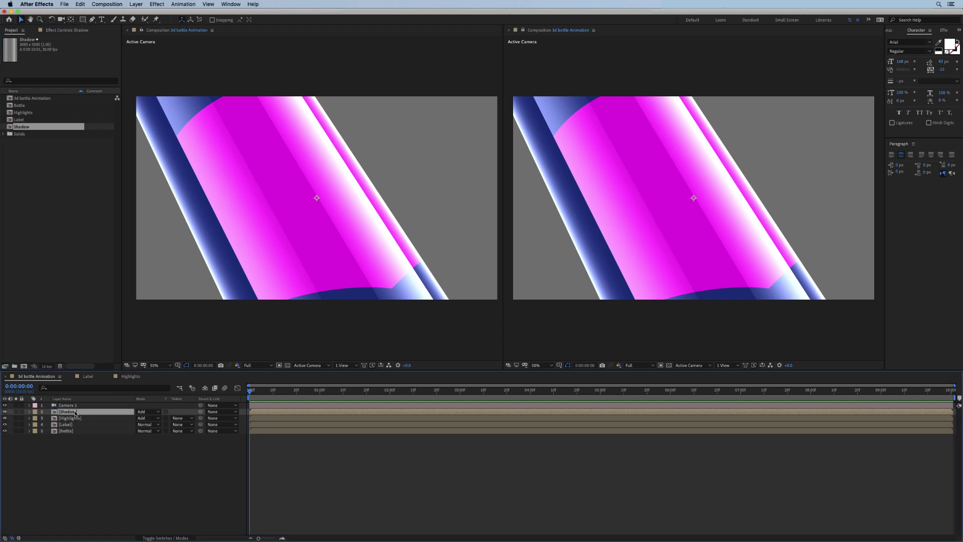
Open the Shadow comp and pick a dark near-black colour for the Bottle 3 solid
double_click(75, 412)
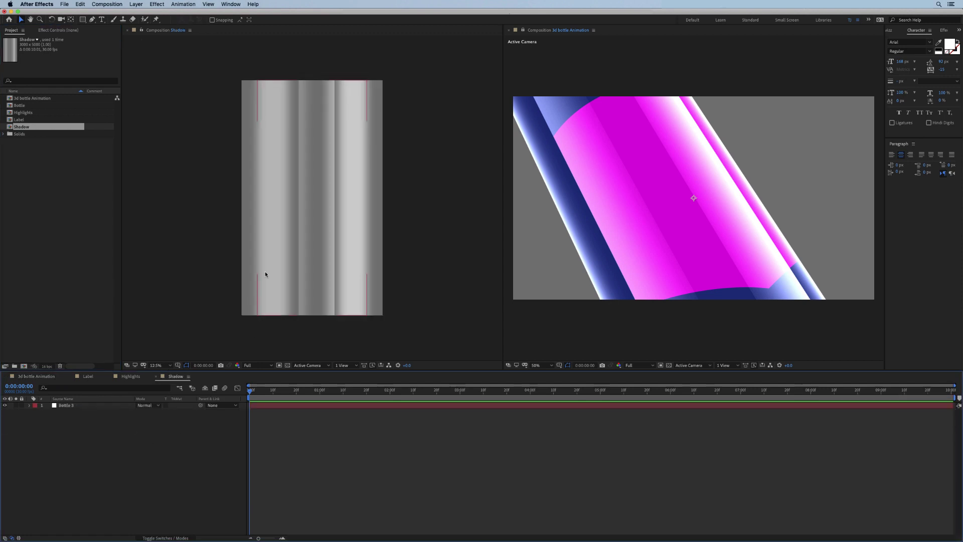
left_click(300, 246)
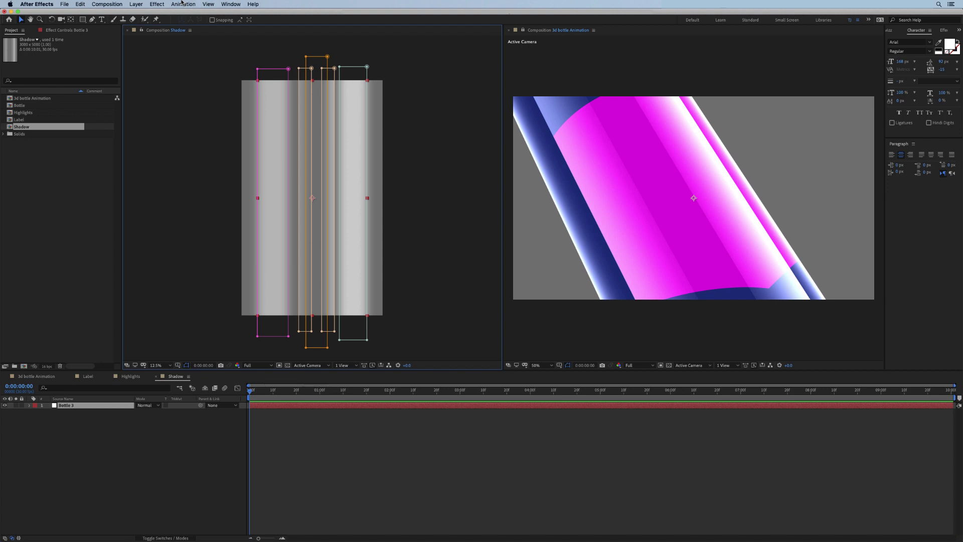
left_click(136, 5)
left_click(145, 23)
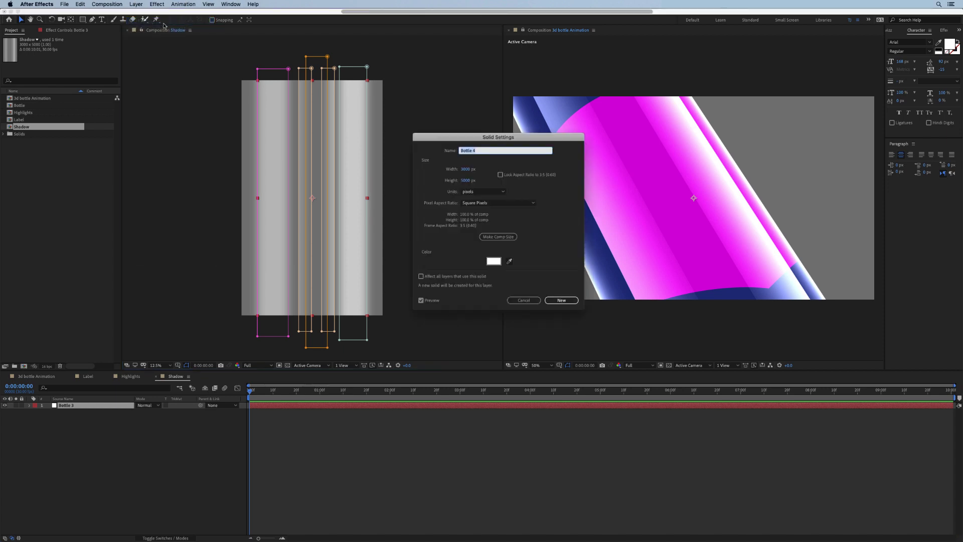
left_click(494, 261)
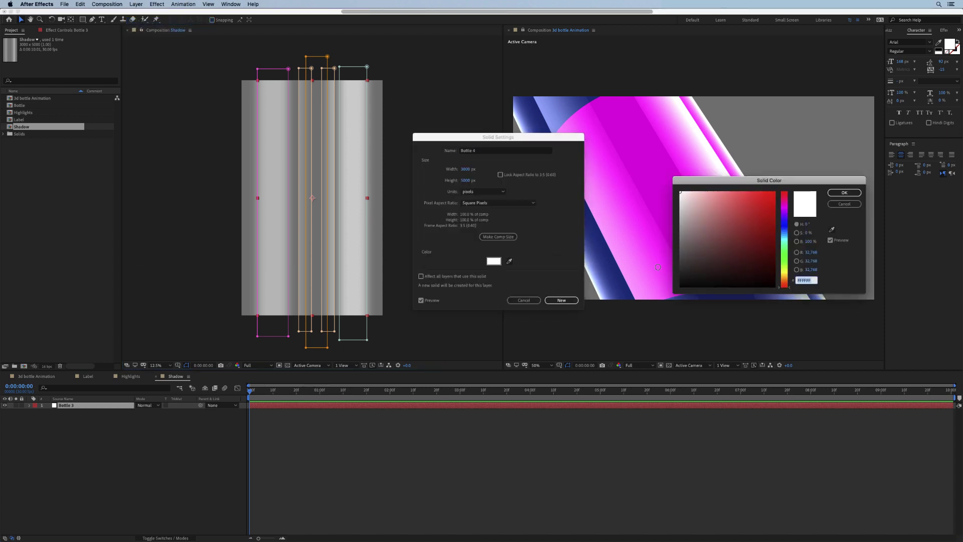
left_click(703, 276)
Apply the dark solid colour and delete the two extra orange stripe masks
left_click(844, 193)
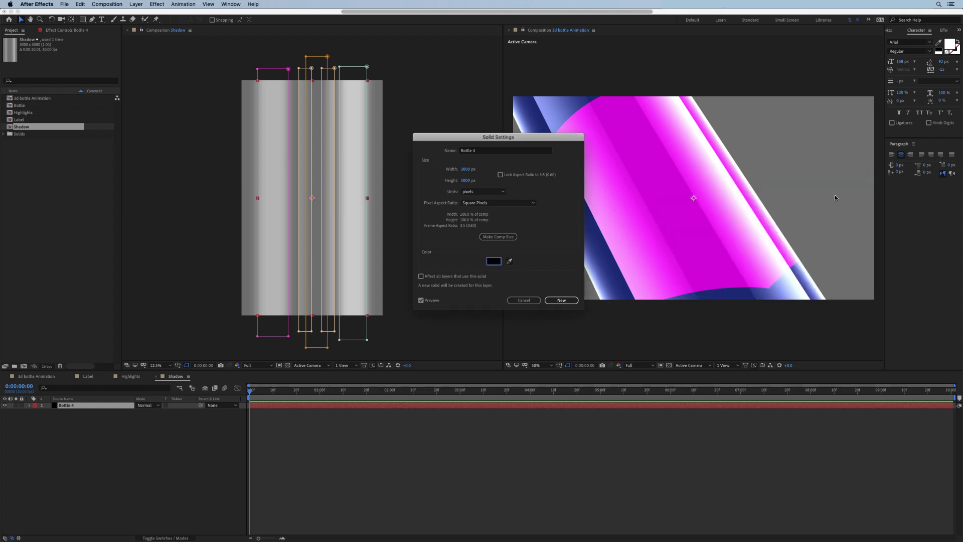
left_click(561, 301)
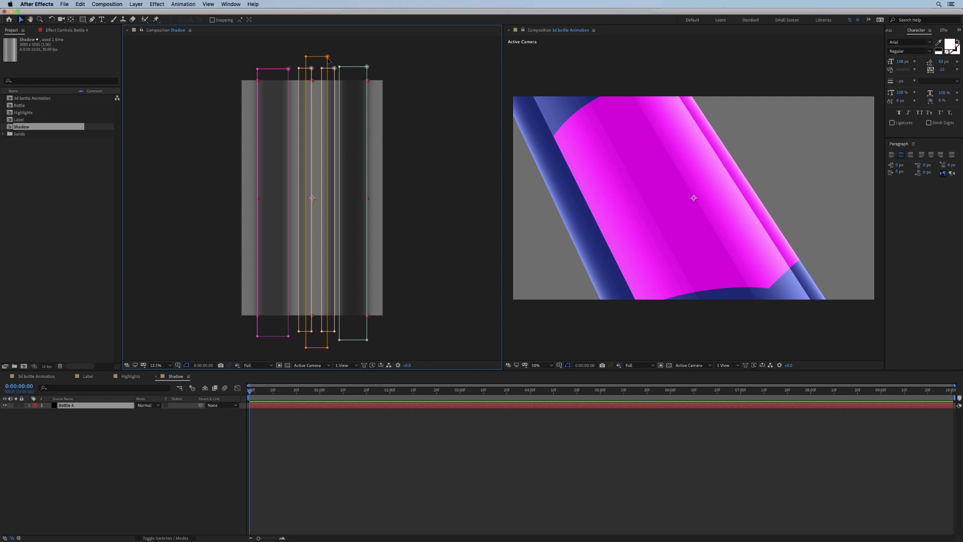
left_click(328, 60)
left_click(322, 69)
key("Delete")
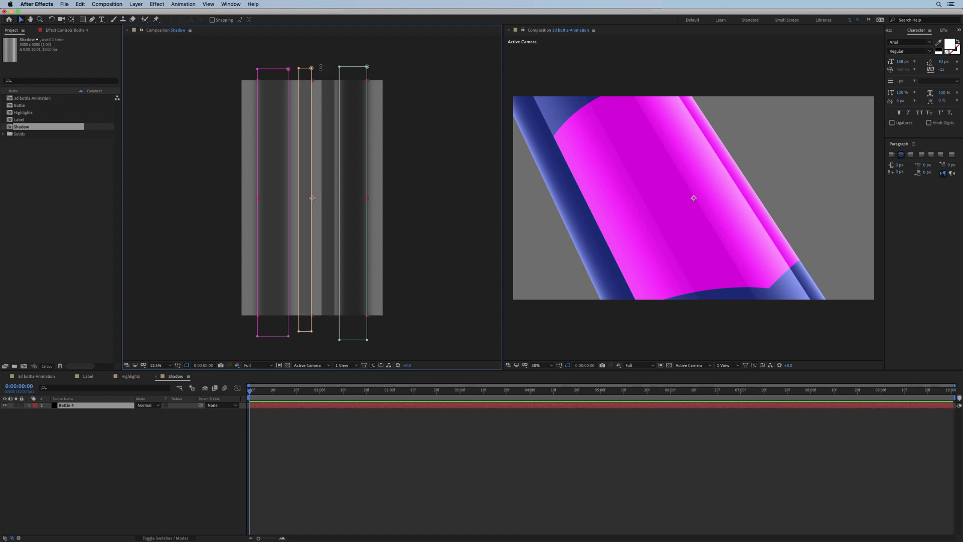
left_click(315, 70)
key("Delete")
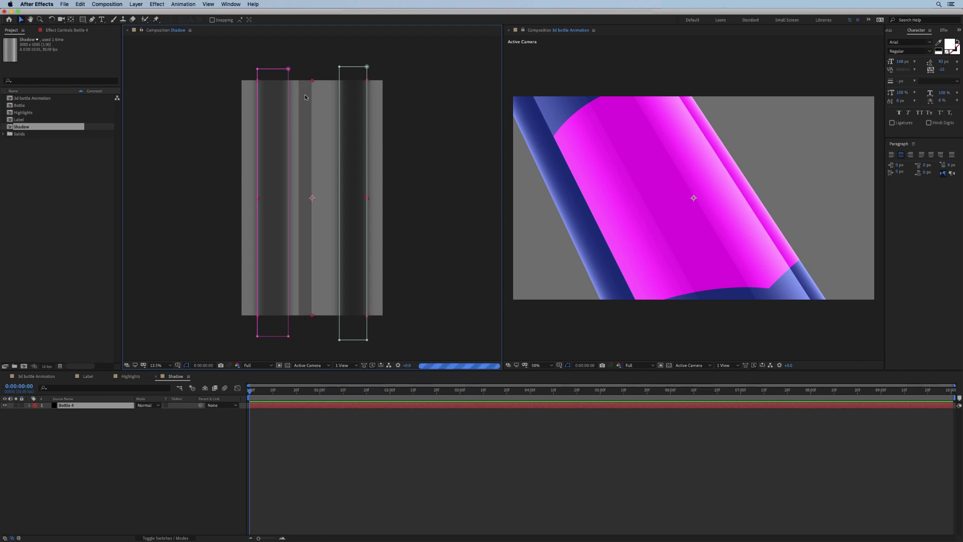
Set Mask Feather to 250 on both remaining masks
key("m")
key("m")
key("m")
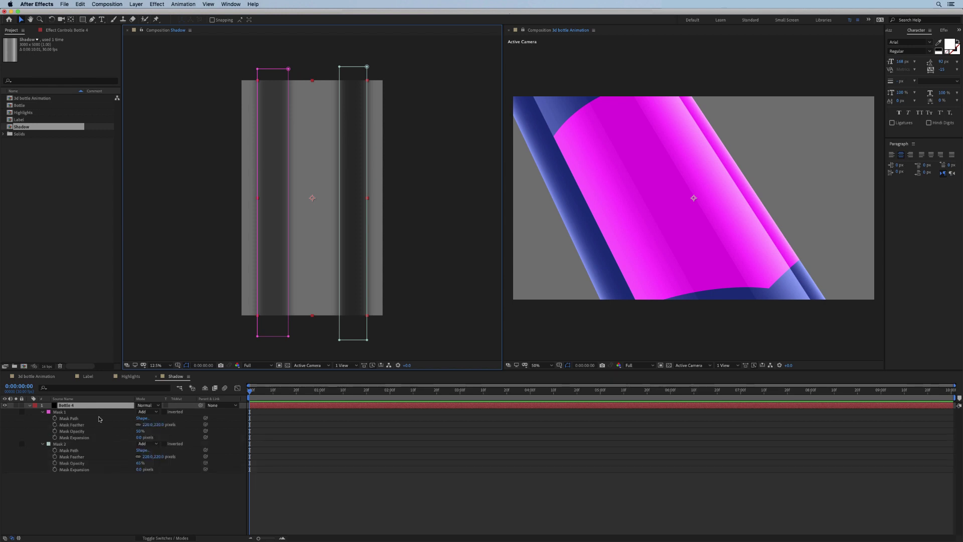
left_click(71, 424)
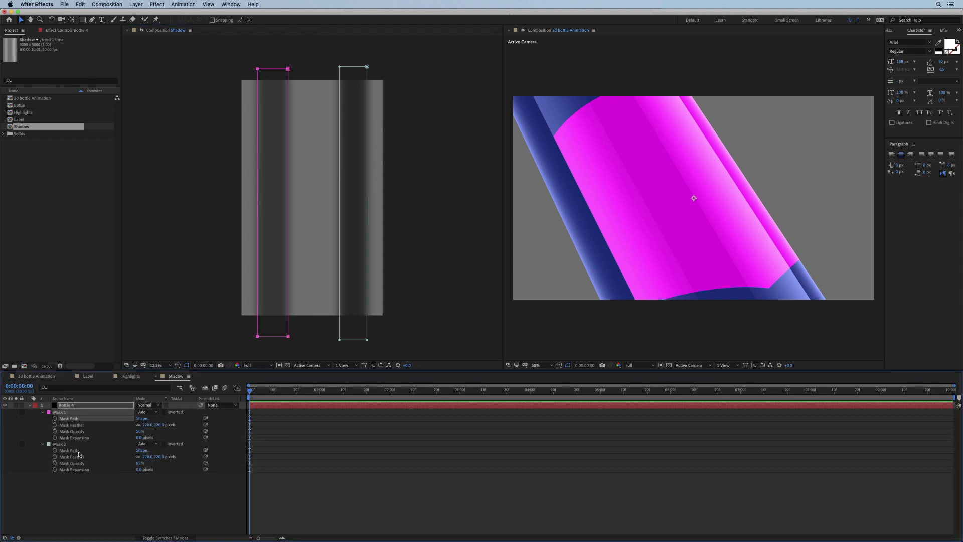
left_click(71, 457, "super")
left_click(158, 456)
type("250")
key("Return")
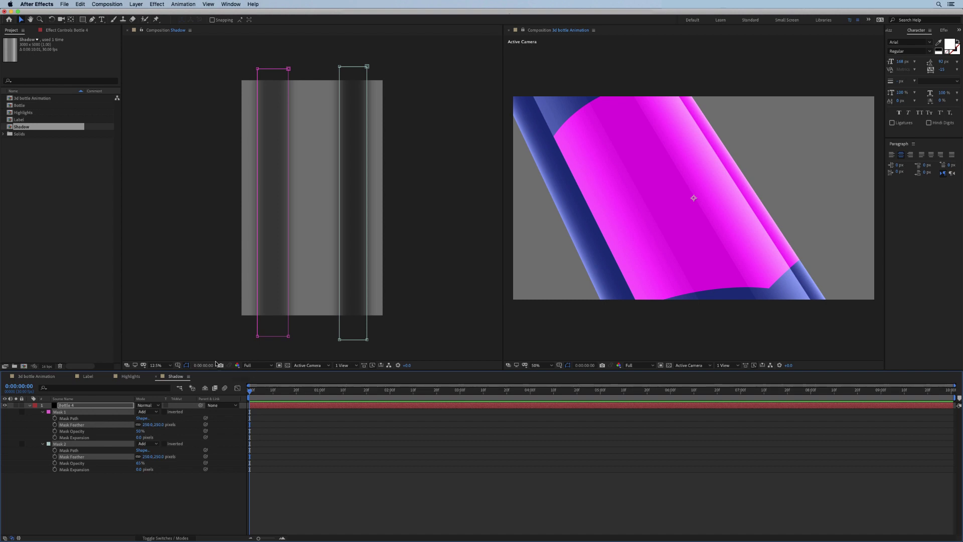
Move the Shadow layer below Highlights and set its blend mode to Overlay
left_click(63, 377)
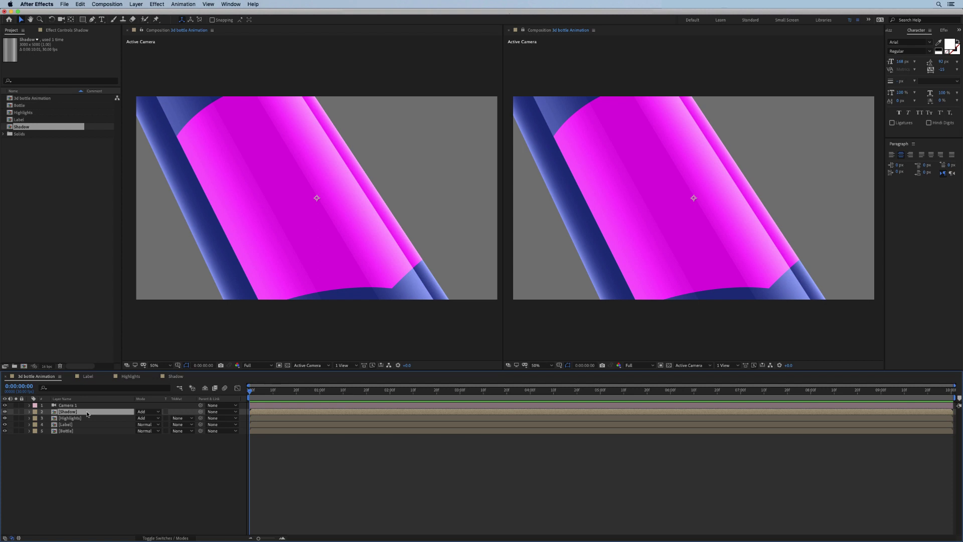
left_click_drag(119, 414, 108, 421)
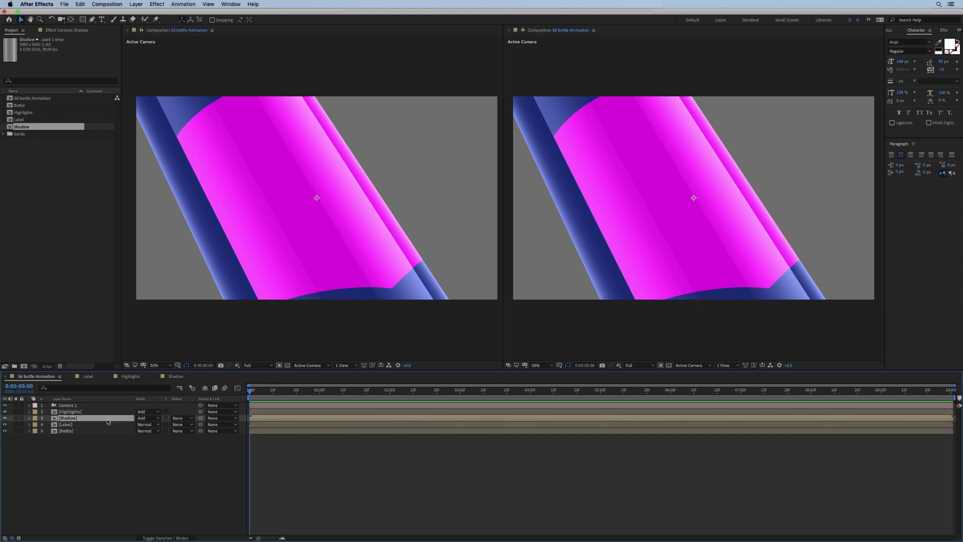
left_click(143, 419)
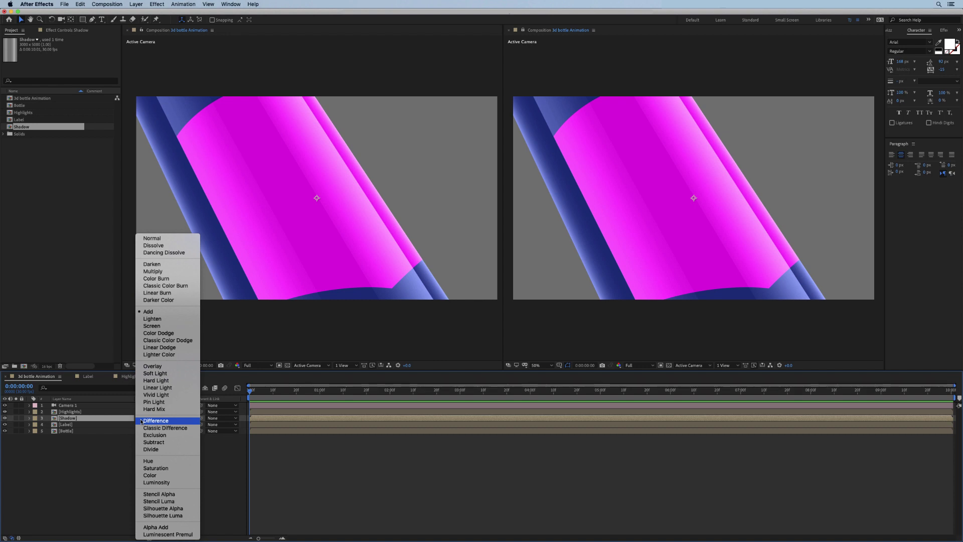
left_click(159, 367)
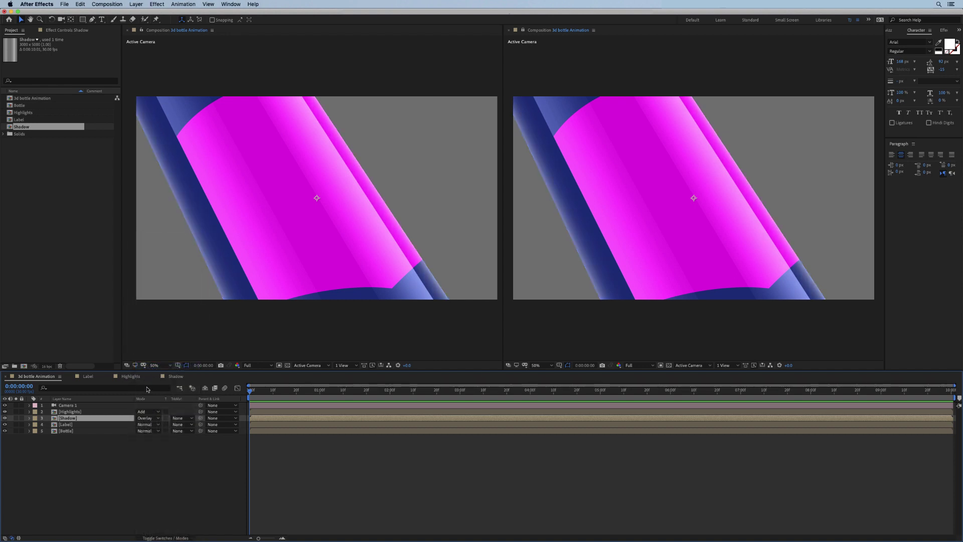
In the Shadow comp, widen the left mask and nudge the right mask's left edge outward
left_click(173, 376)
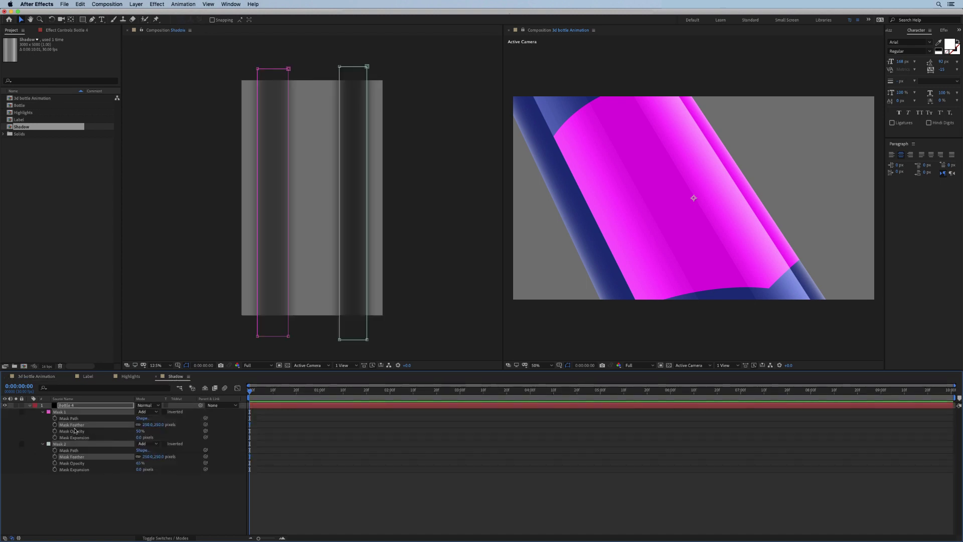
left_click(278, 137)
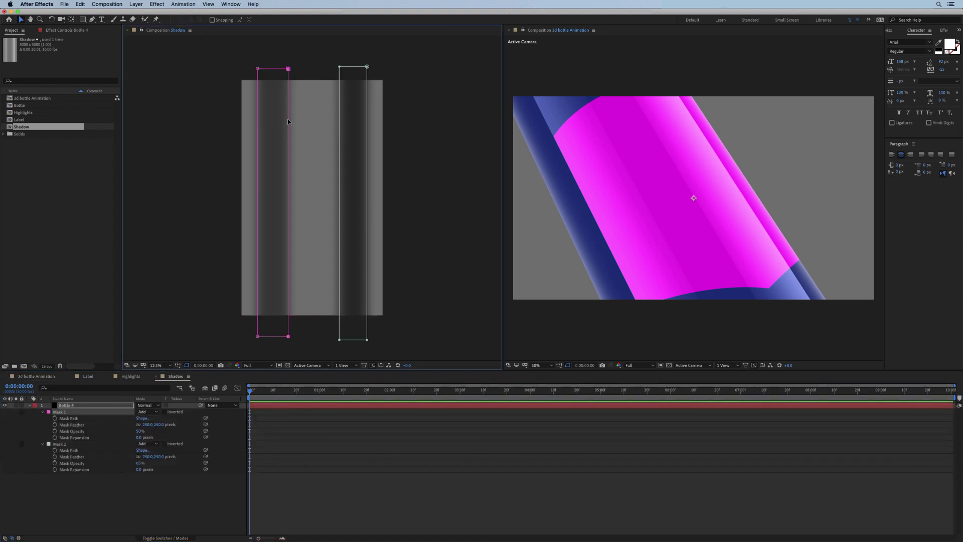
left_click_drag(289, 121, 292, 121)
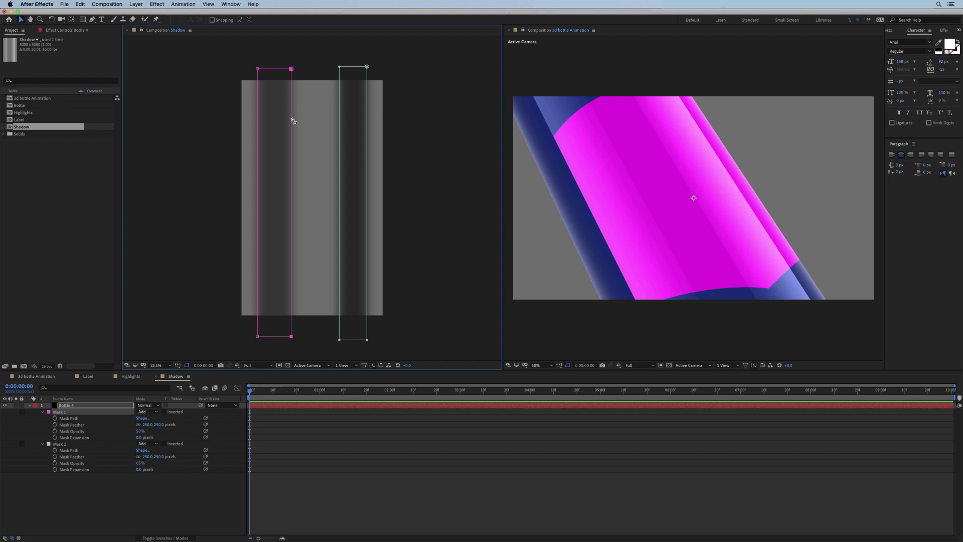
left_click(339, 113)
key("Left")
key("Left")
key("Left")
key("Left")
key("Left")
key("Left")
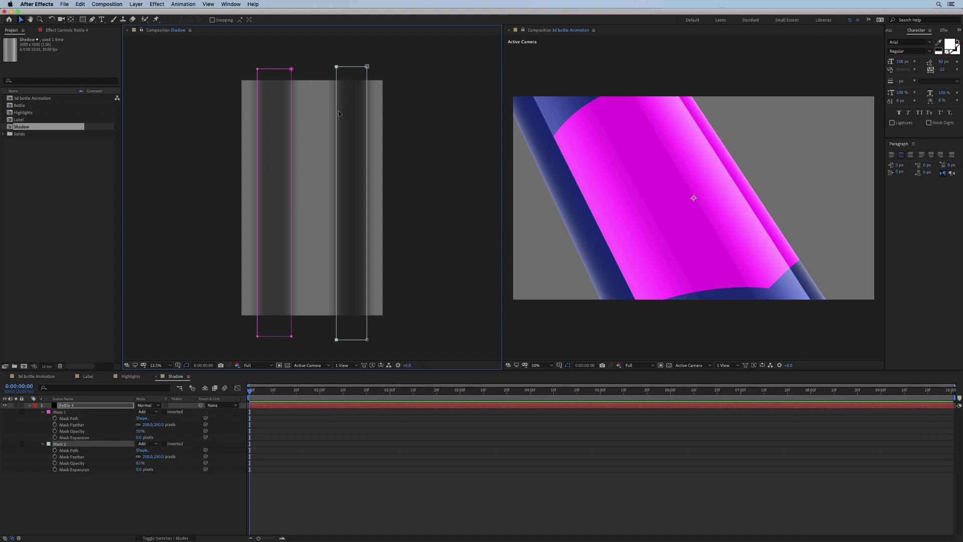
Set the Shadow layer's opacity to 70% in the 3d bottle Animation comp
left_click(49, 376)
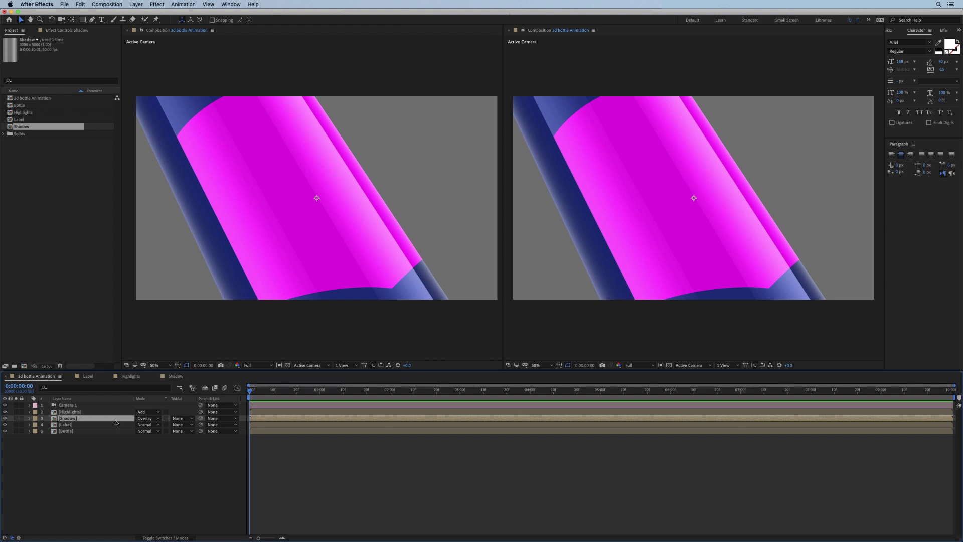
key("t")
left_click(142, 424)
type("70")
key("Return")
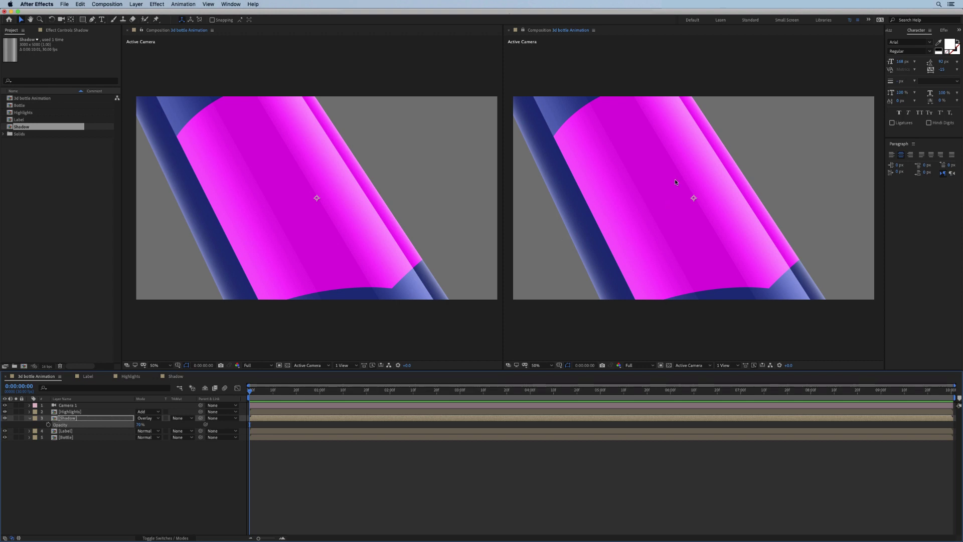
left_click(29, 418)
left_click(117, 470)
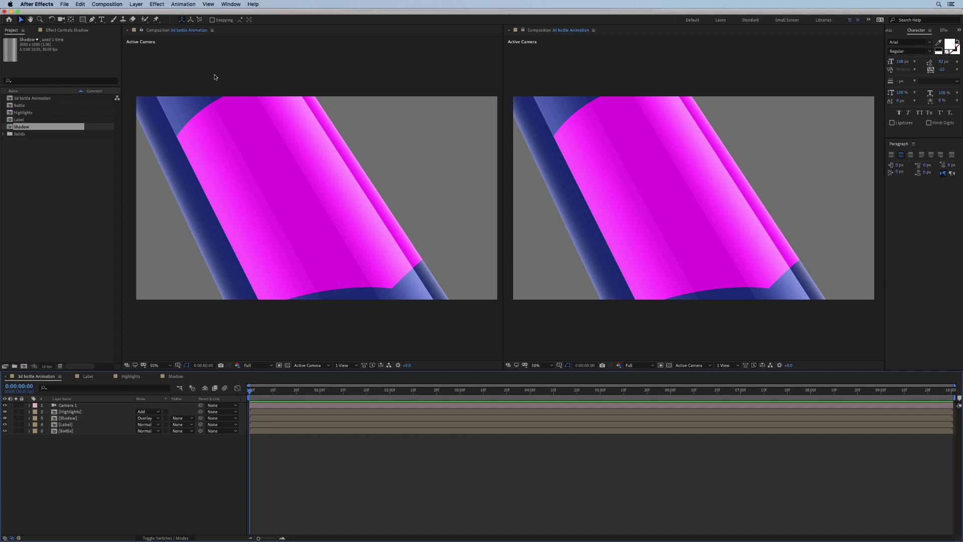
Compare the bottle with the wine bottle reference image, then minimize the reference
left_click(415, 279)
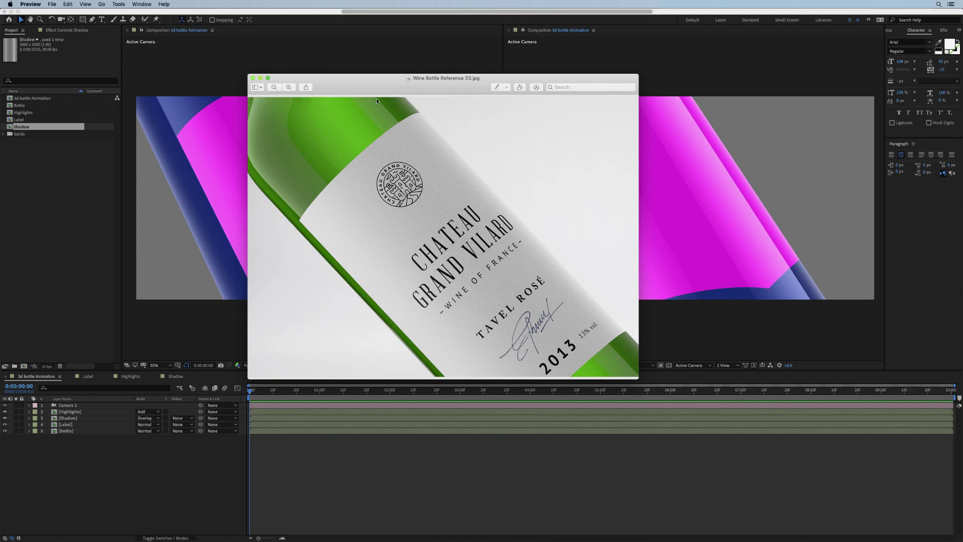
left_click_drag(380, 84, 535, 79)
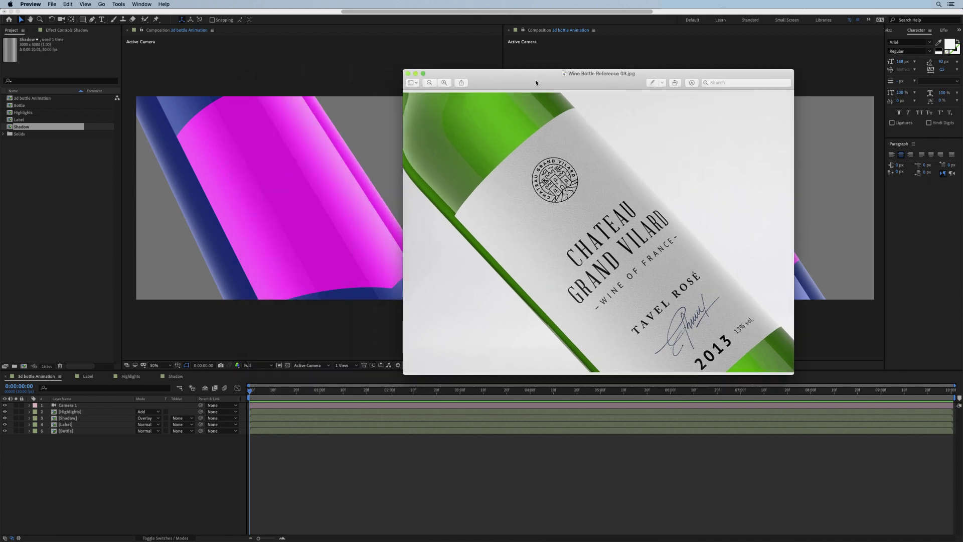
left_click(416, 74)
left_click(67, 436)
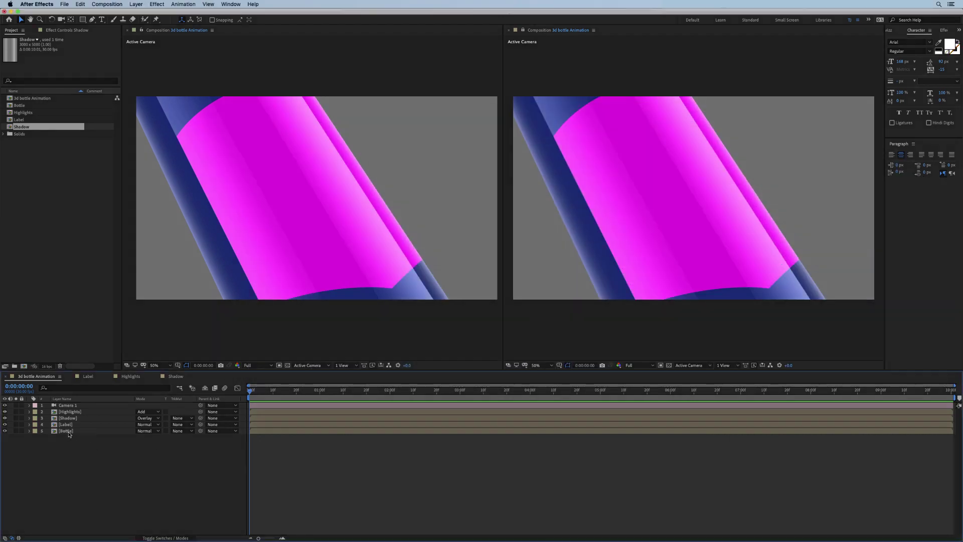
Duplicate the Bottle layer and reveal its source comp in the Project panel
left_click(86, 431)
key("super+d")
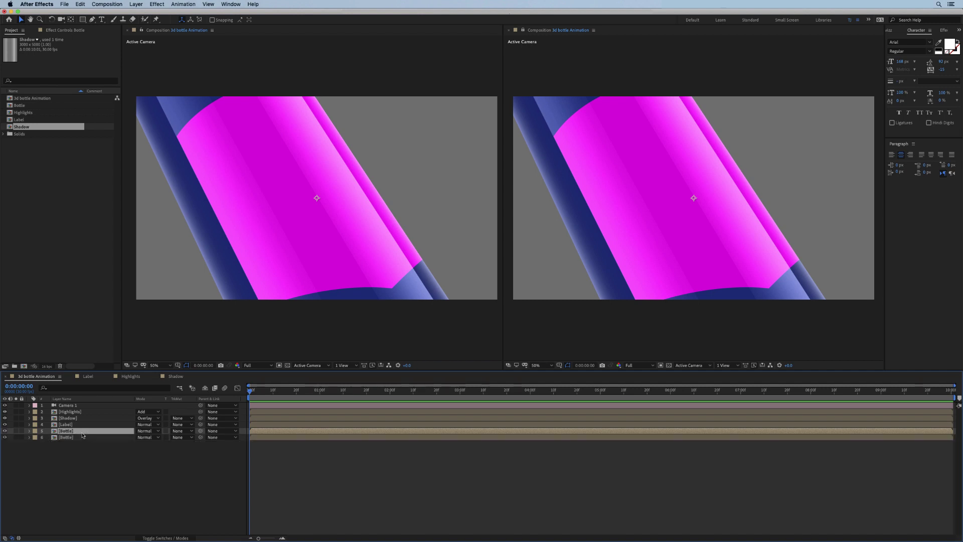
right_click(83, 435)
mouse_move(126, 482)
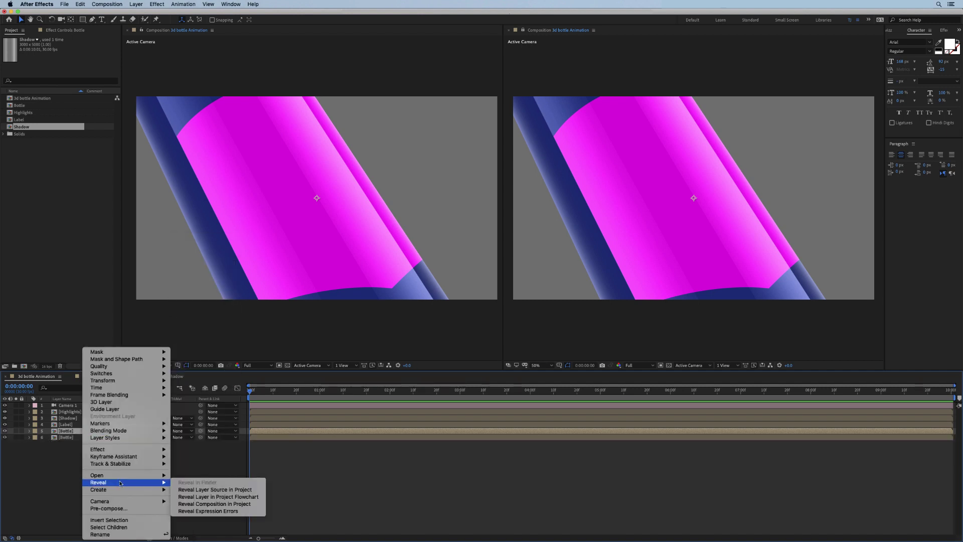
left_click(209, 490)
Duplicate the Bottle comp, rename it Middle Hotspot, and make it the duplicate layer's source
key("super+d")
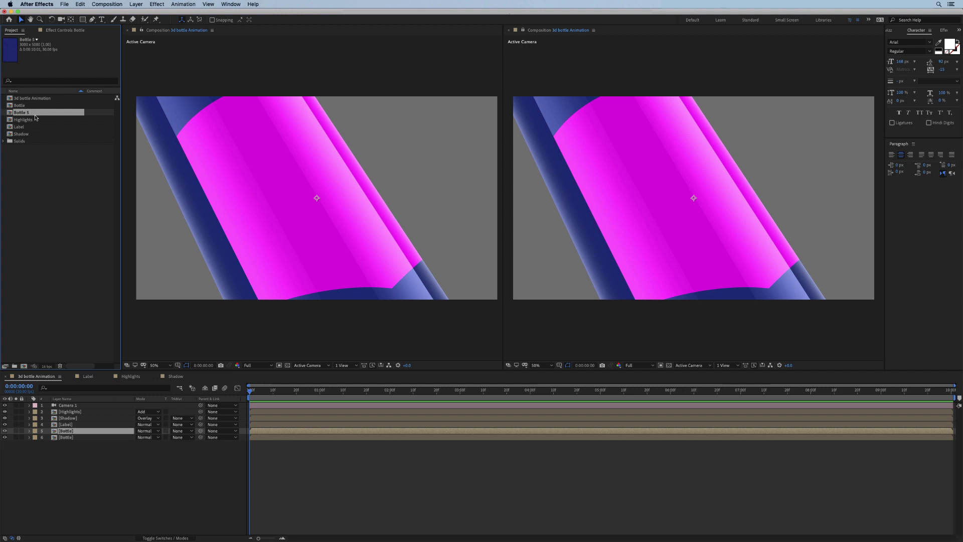
key("Return")
type("Middle Hotspot")
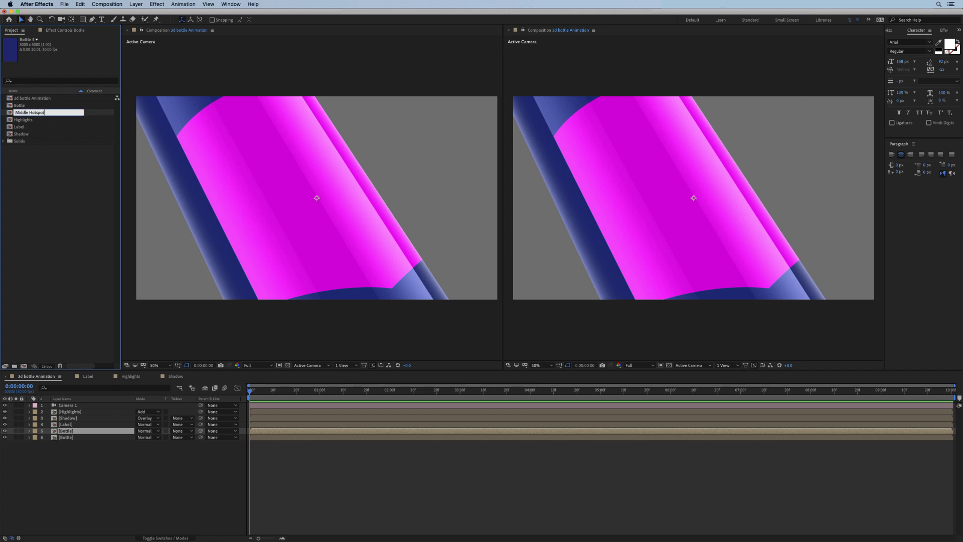
key("Return")
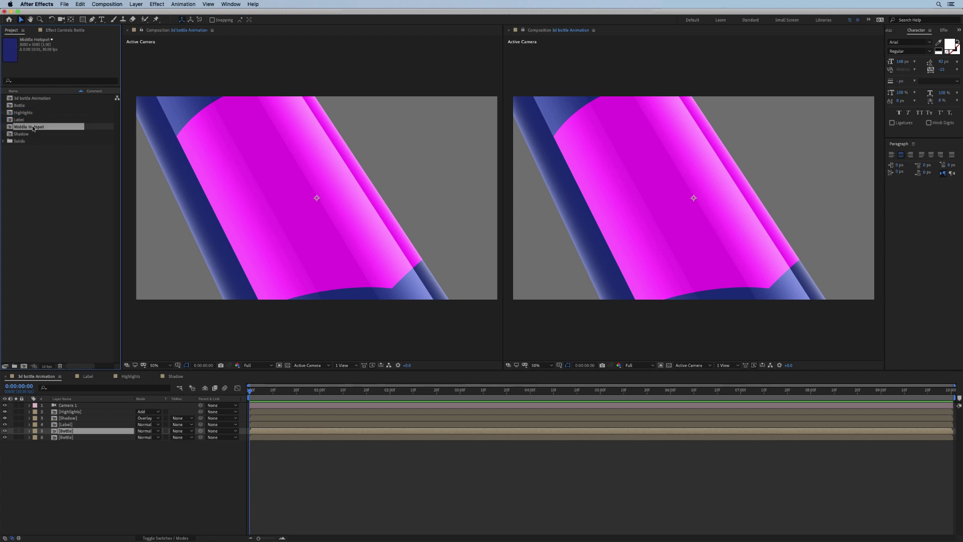
left_click_drag(33, 129, 80, 431)
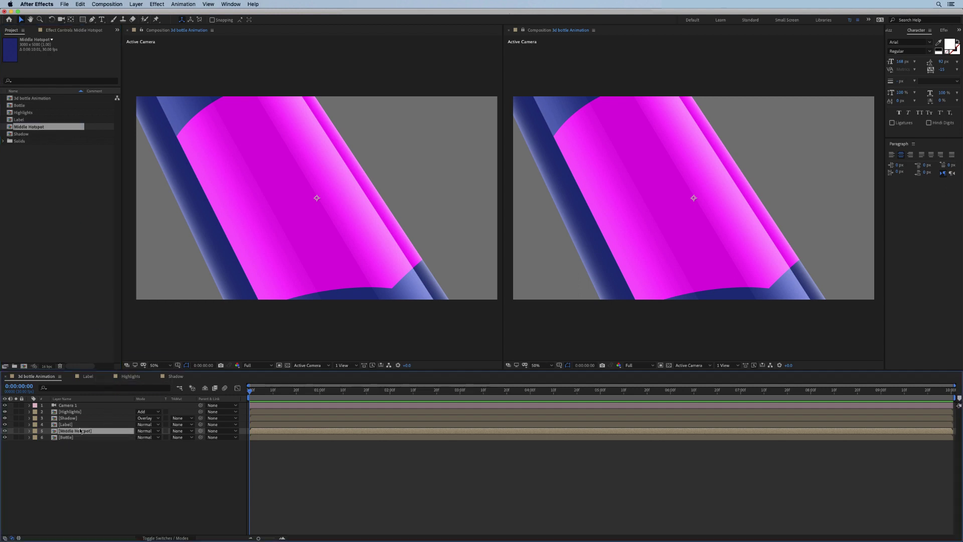
Mask a narrow vertical strip down the middle of the Bottle layer in Middle Hotspot
double_click(81, 431)
left_click(76, 405)
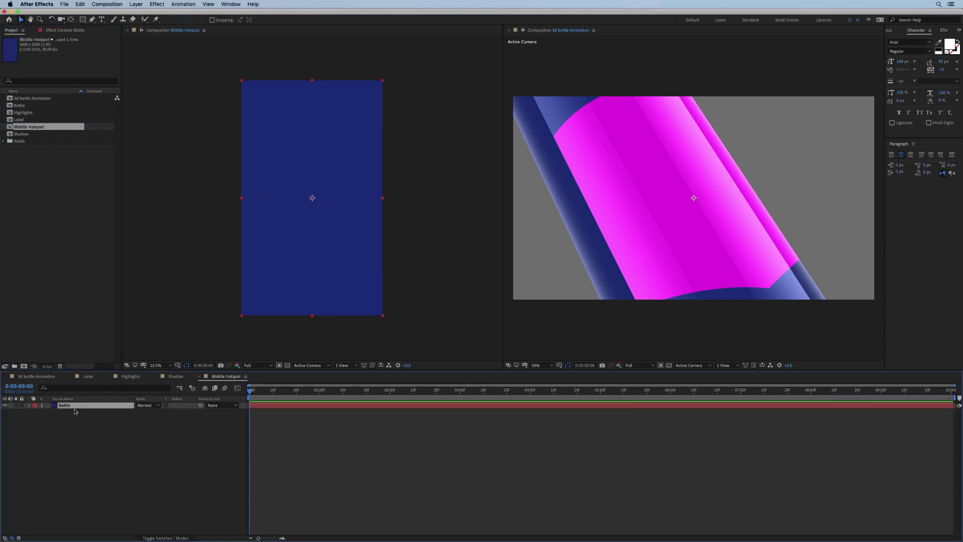
left_click(83, 20)
mouse_move(290, 73)
left_mouse_down()
mouse_move(314, 161)
mouse_move(329, 322)
mouse_move(338, 331)
left_mouse_up()
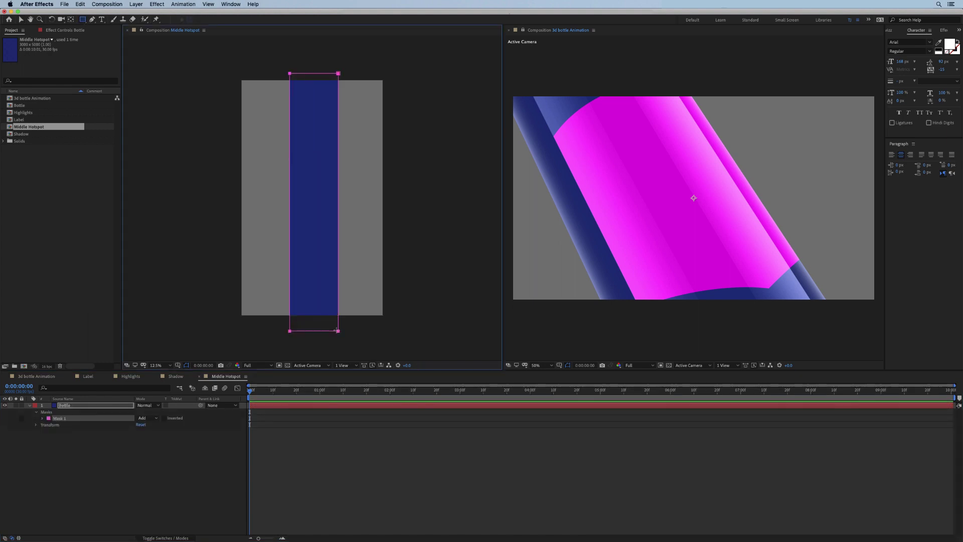
key("v")
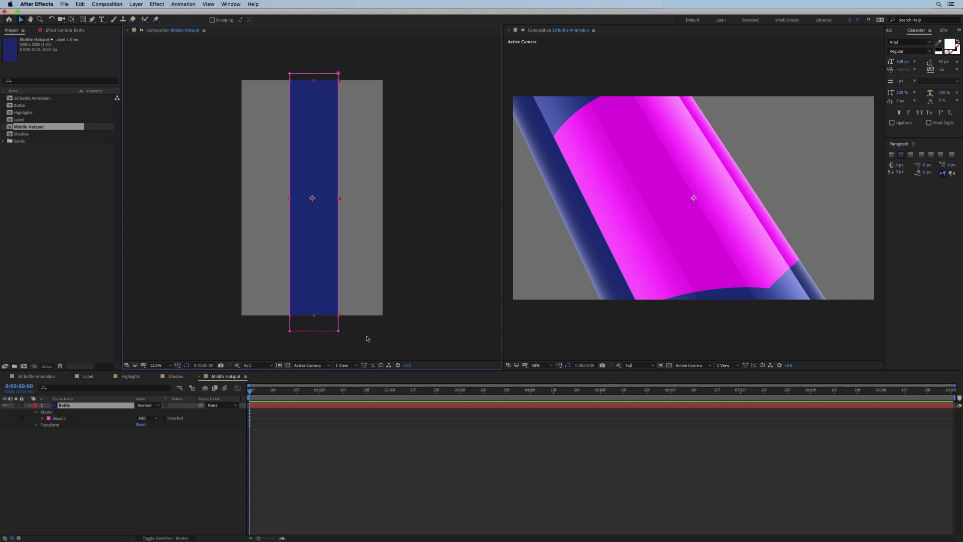
Set the Middle Hotspot layer's blend mode to Add in the main comp
left_click(44, 378)
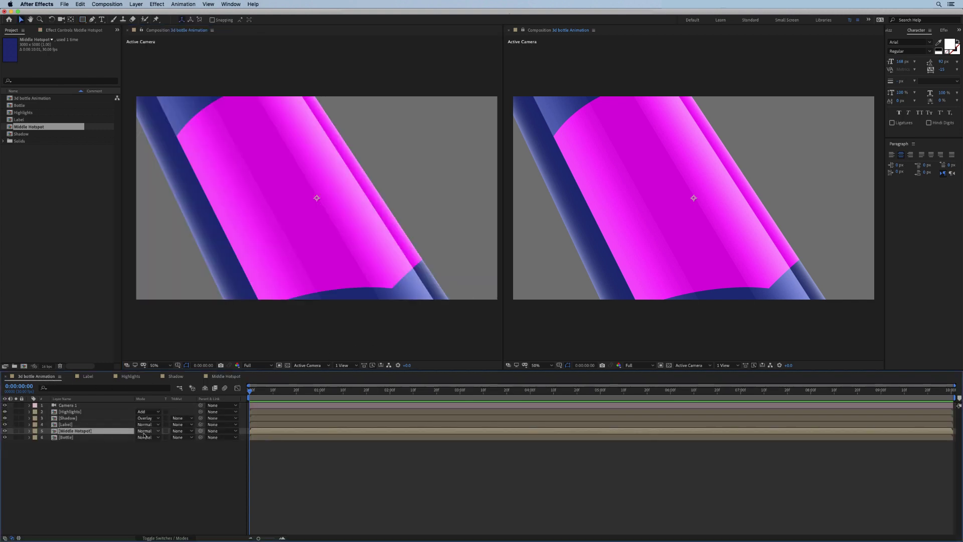
left_click(143, 433)
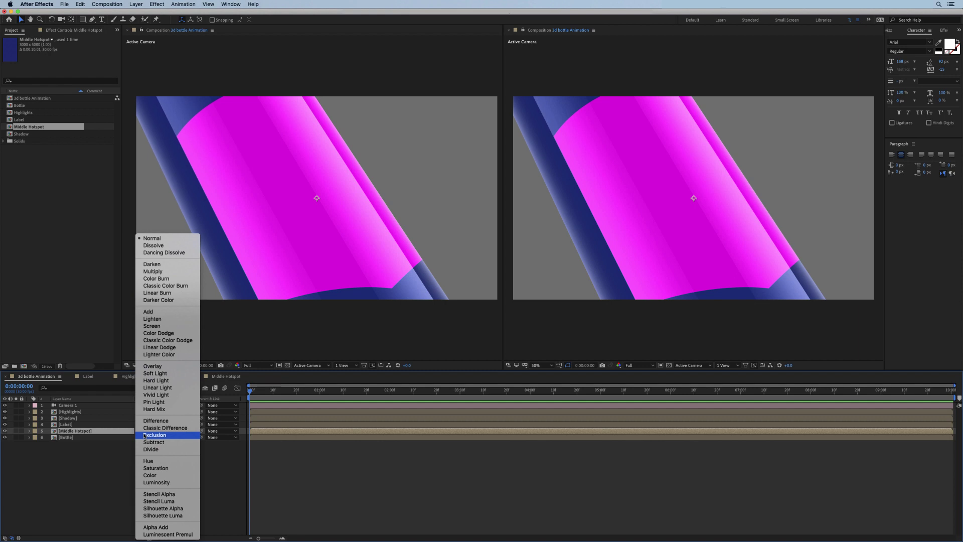
left_click(159, 314)
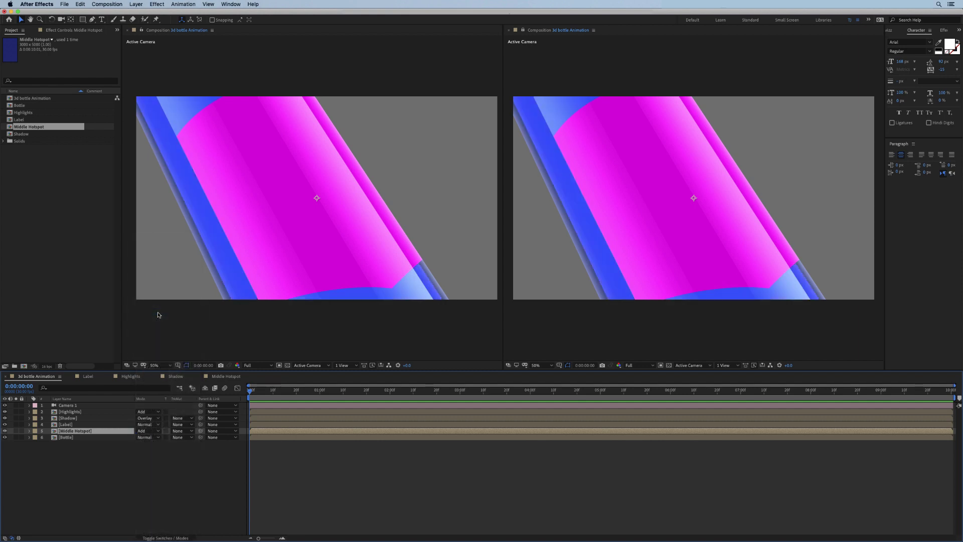
Feather the hotspot mask by 200 pixels and pull its right edge inward
left_click(217, 379)
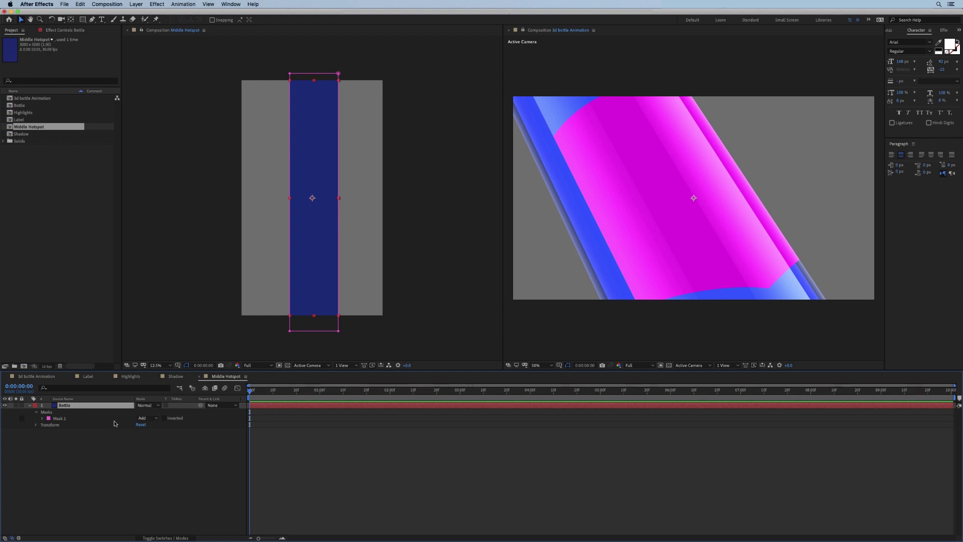
left_click(151, 424)
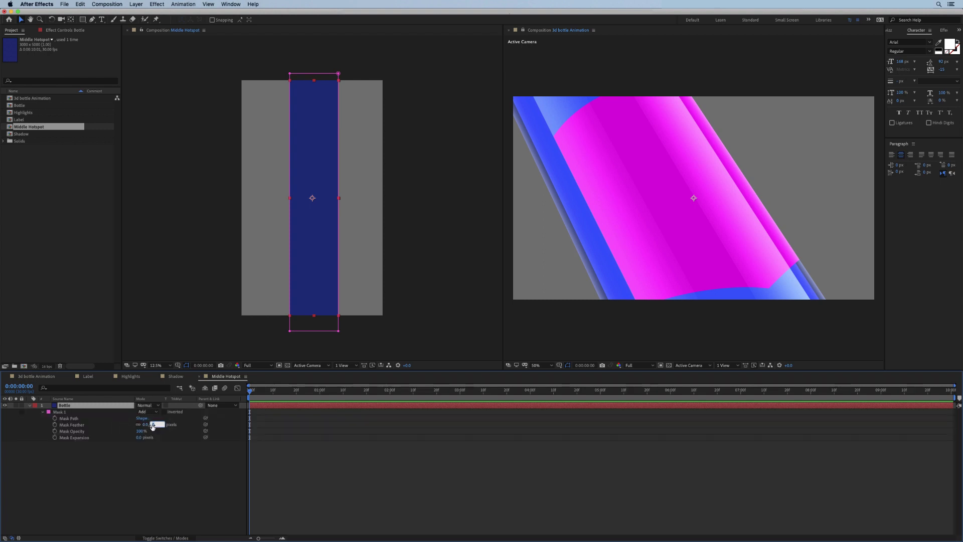
key("Return")
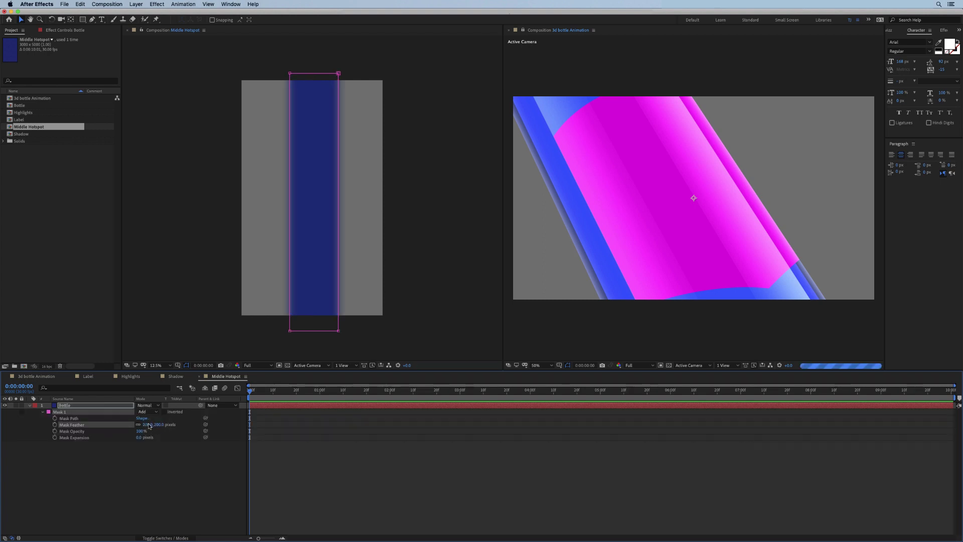
left_click(350, 203)
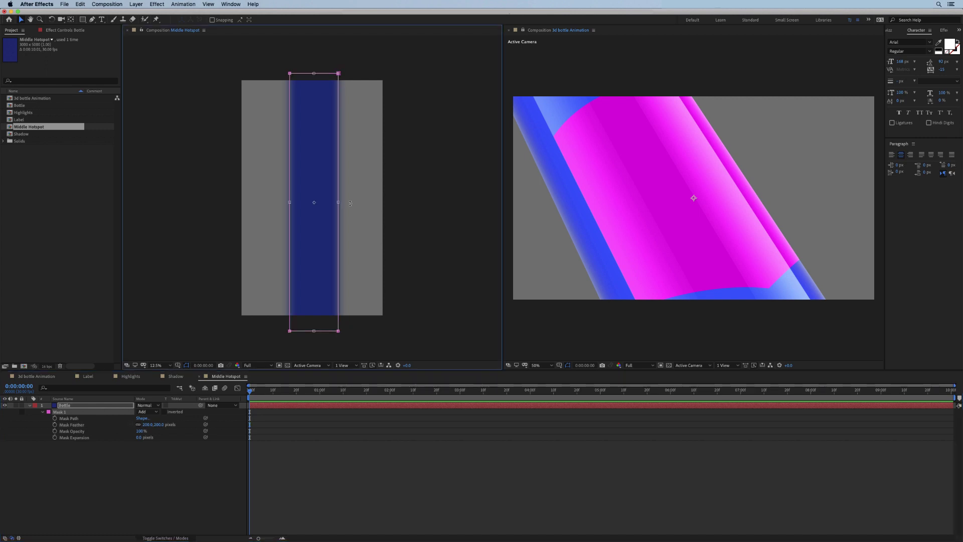
left_click_drag(338, 202, 333, 202)
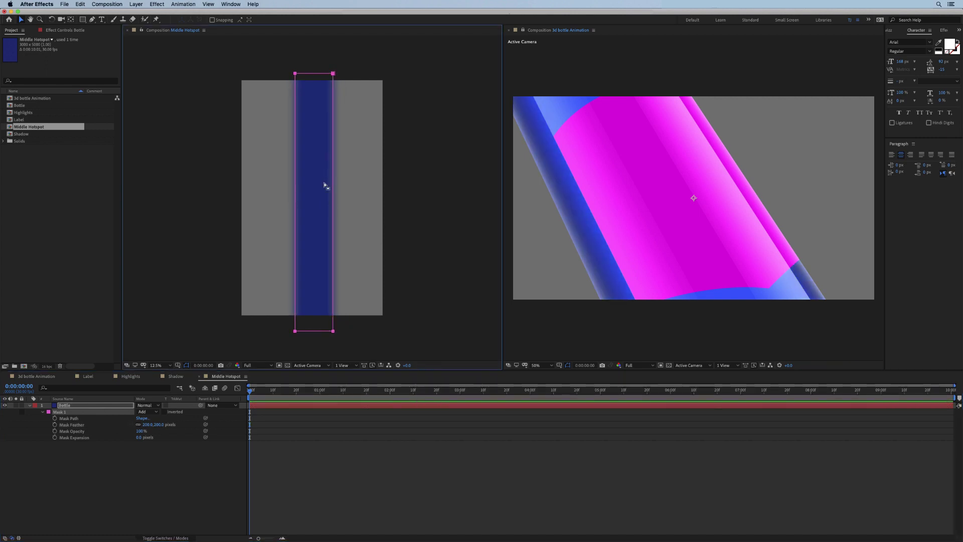
Add a Color Correction > Exposure effect to the Middle Hotspot layer
left_click(38, 382)
left_click(36, 377)
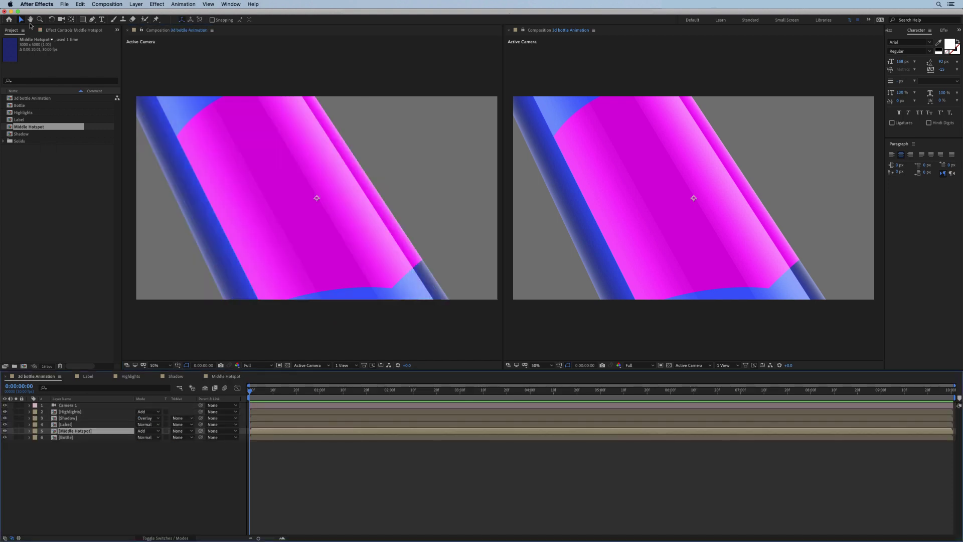
left_click(62, 31)
right_click(45, 130)
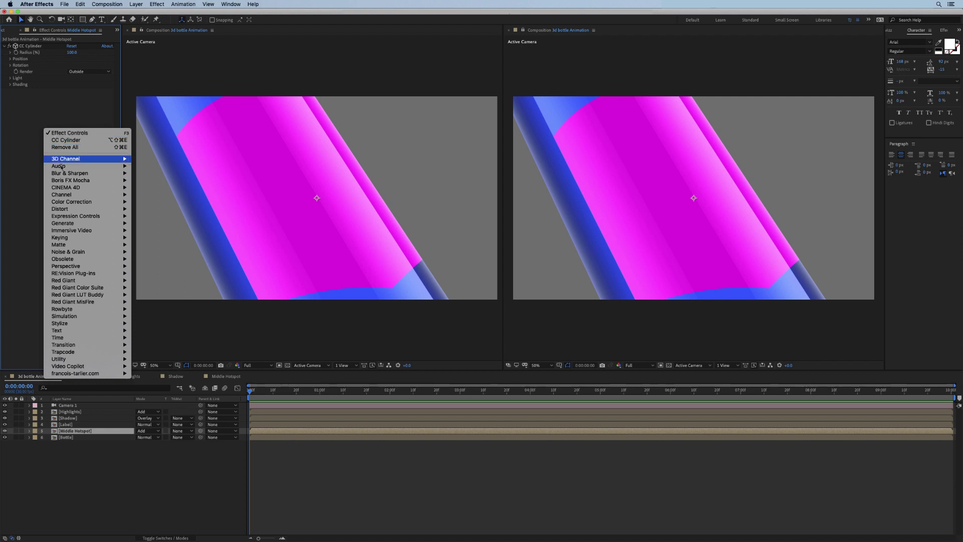
mouse_move(67, 196)
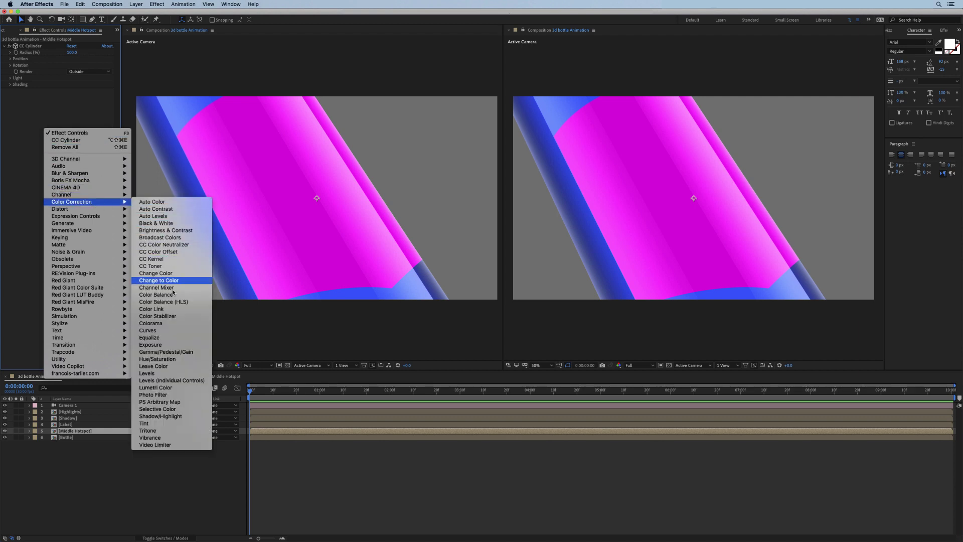
left_click(157, 346)
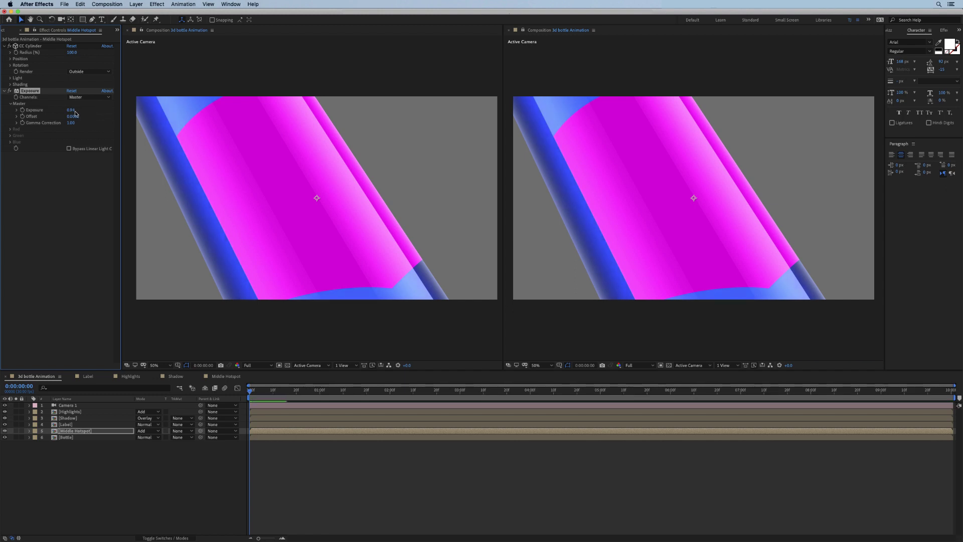
Raise Exposure from 0.69 to 1.32 and toggle the effect to compare
left_click_drag(75, 110, 183, 111)
left_click(10, 90)
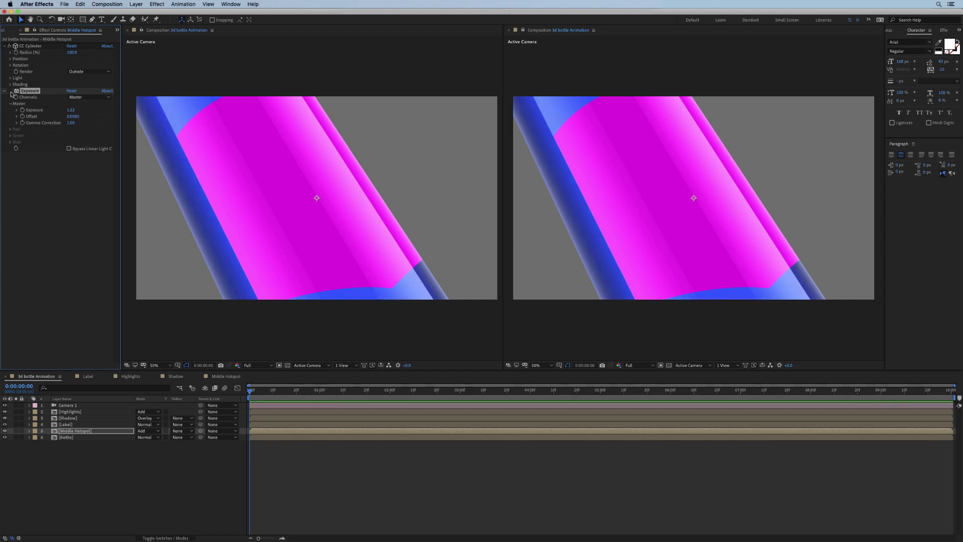
left_click(10, 91)
left_click(69, 235)
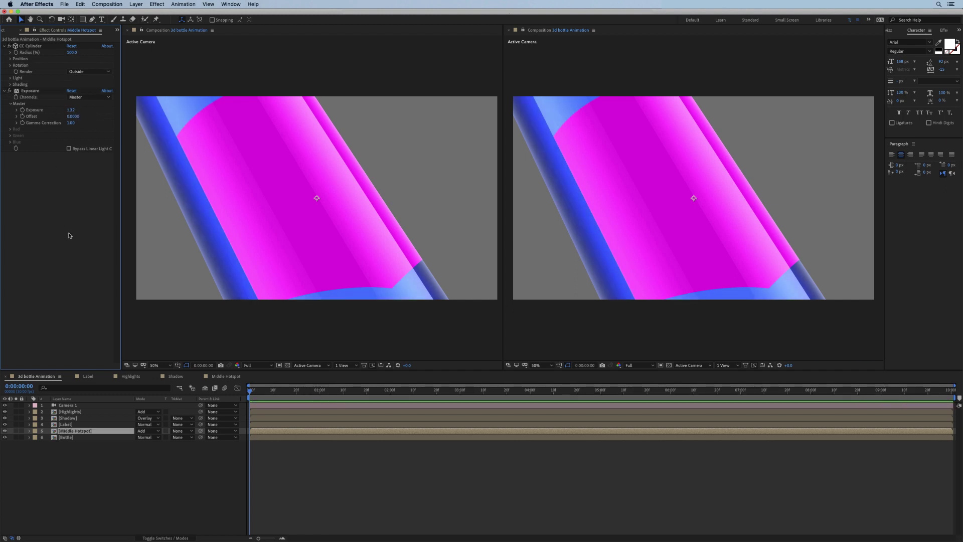
left_click(190, 474)
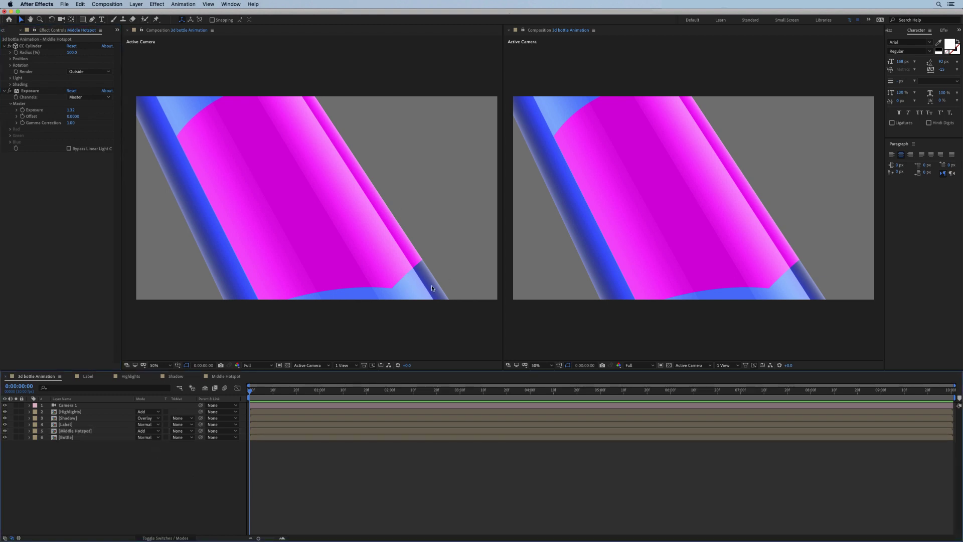
Add a Generate > Fill effect to the layer inside the Bottle precomp
key("comma")
key("comma")
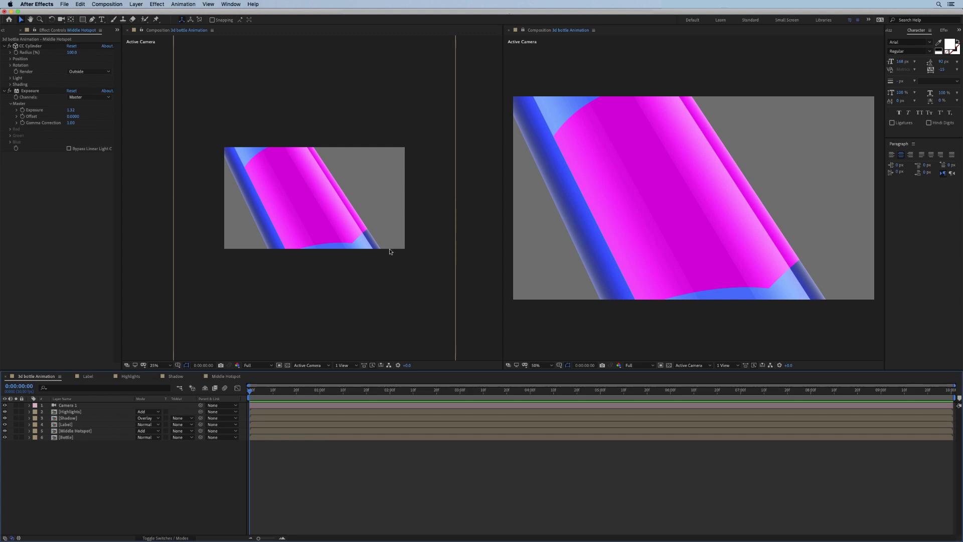
key("period")
key("period")
double_click(66, 436)
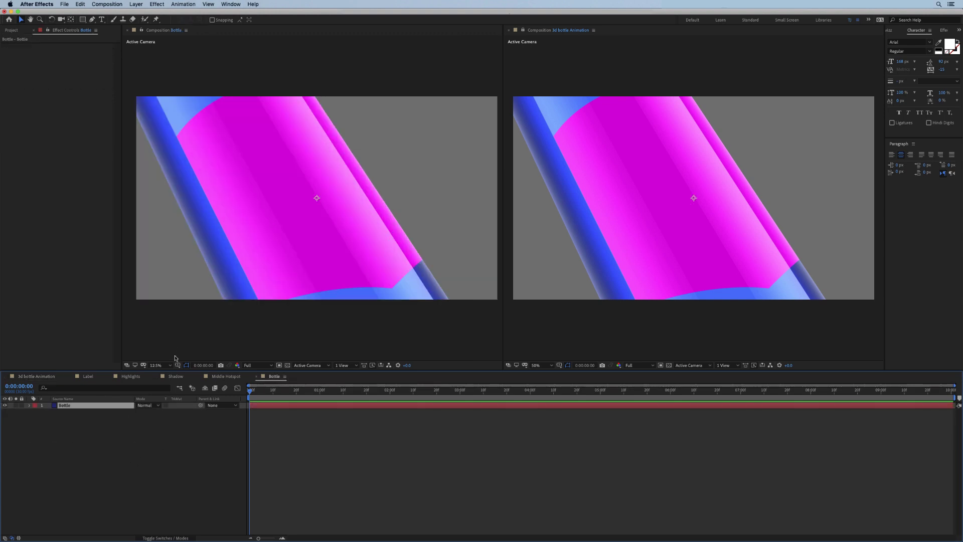
left_click(321, 159)
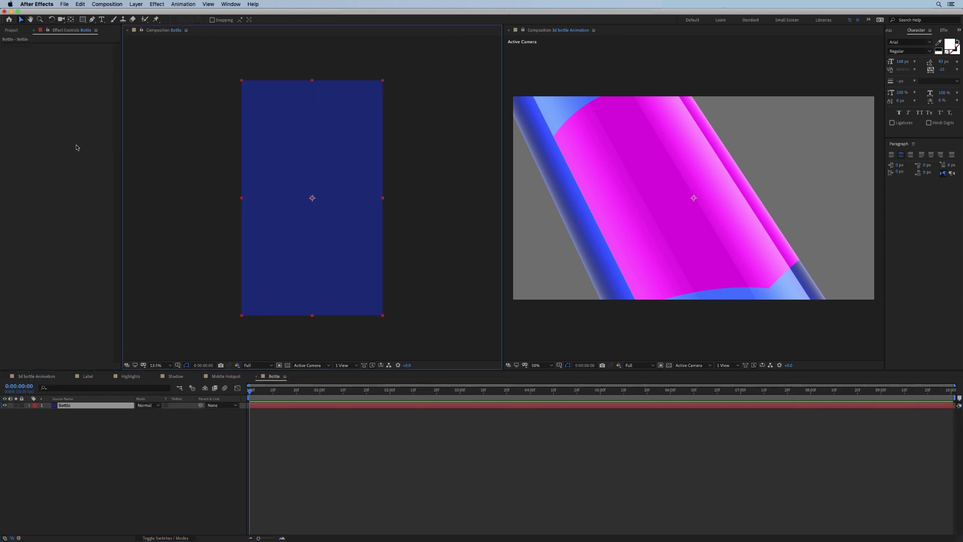
right_click(57, 112)
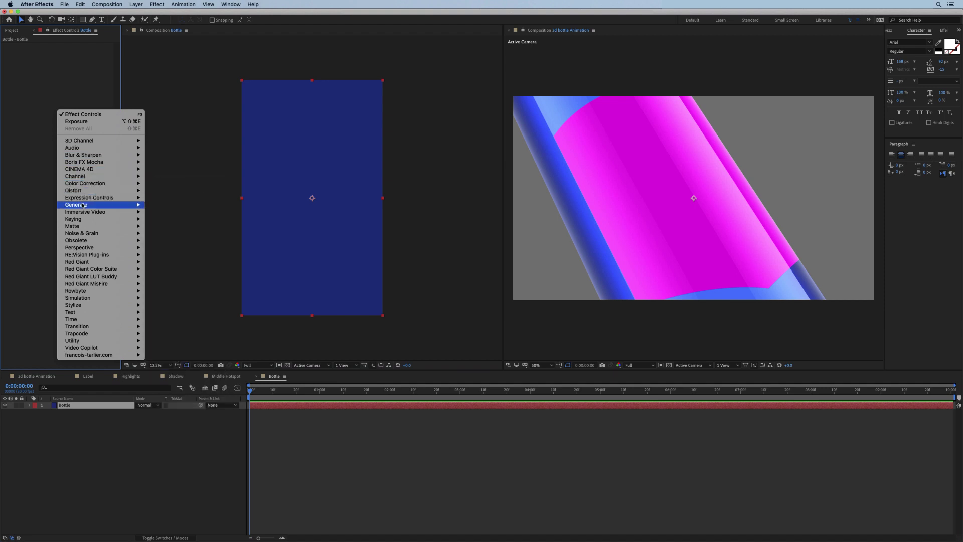
mouse_move(83, 205)
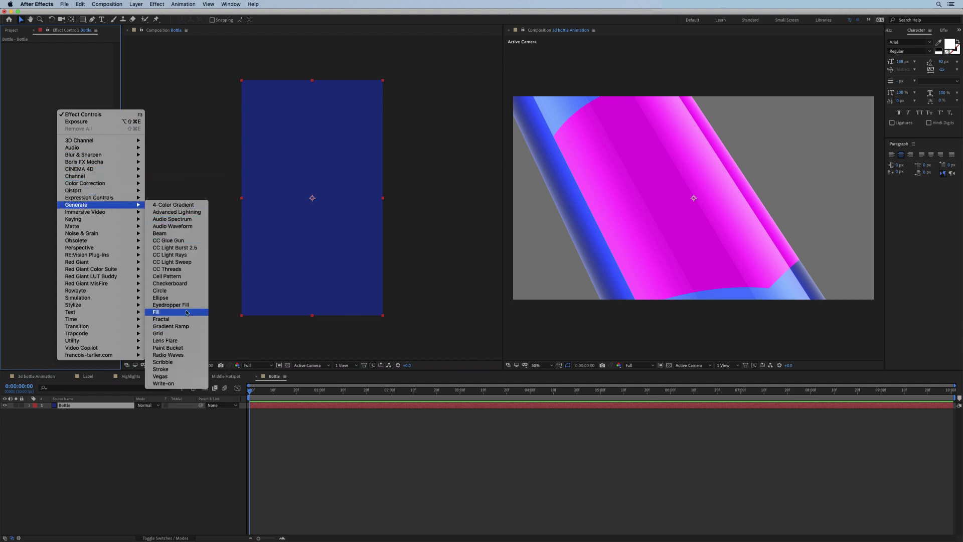
left_click(184, 314)
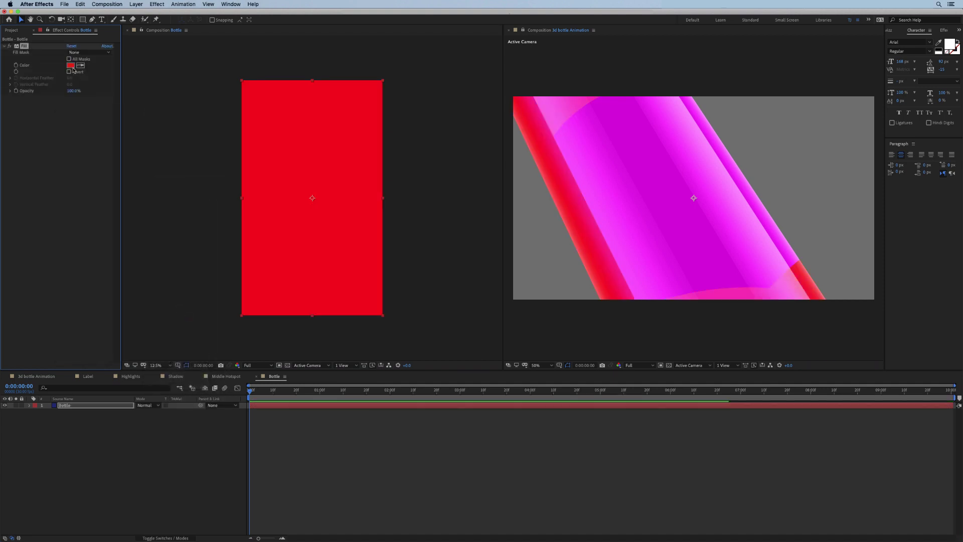
Set the Fill colour to dark green 172405
left_click(72, 66)
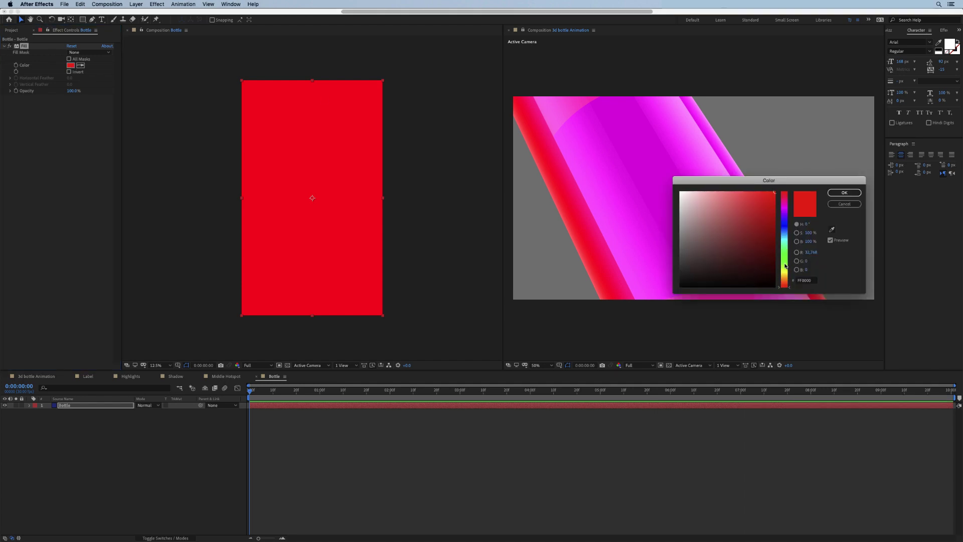
left_click(786, 266)
left_click(762, 274)
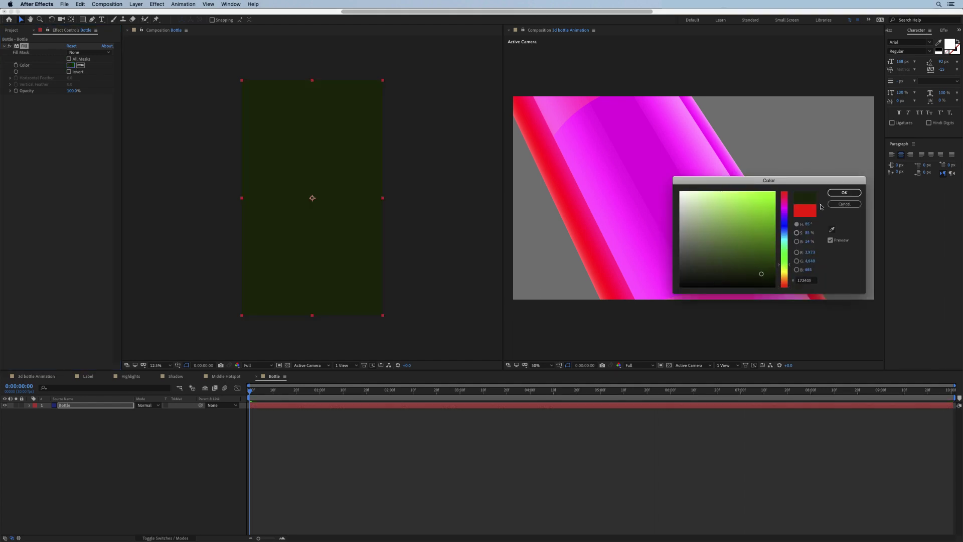
left_click(844, 193)
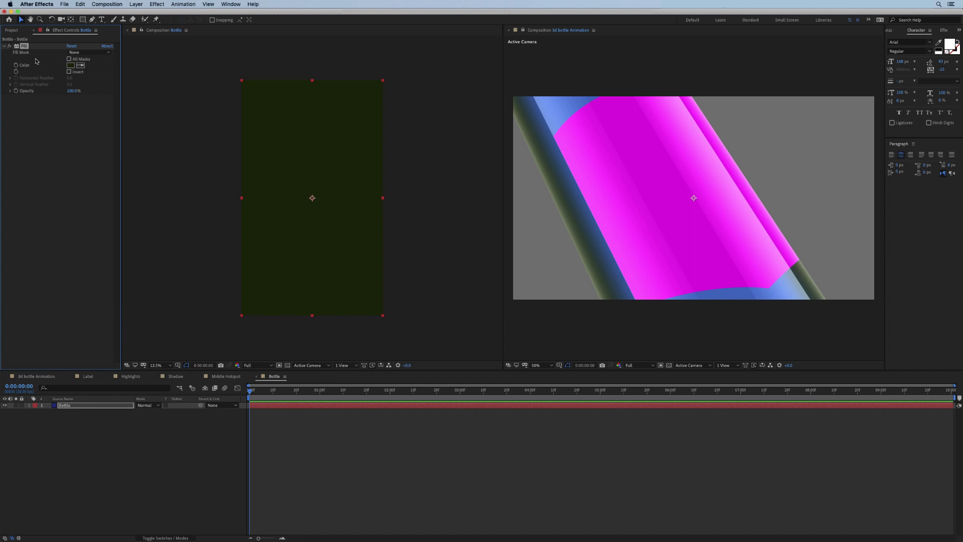
Paste the Fill effect onto the strip layer in the Middle Hotspot comp
left_click(235, 377)
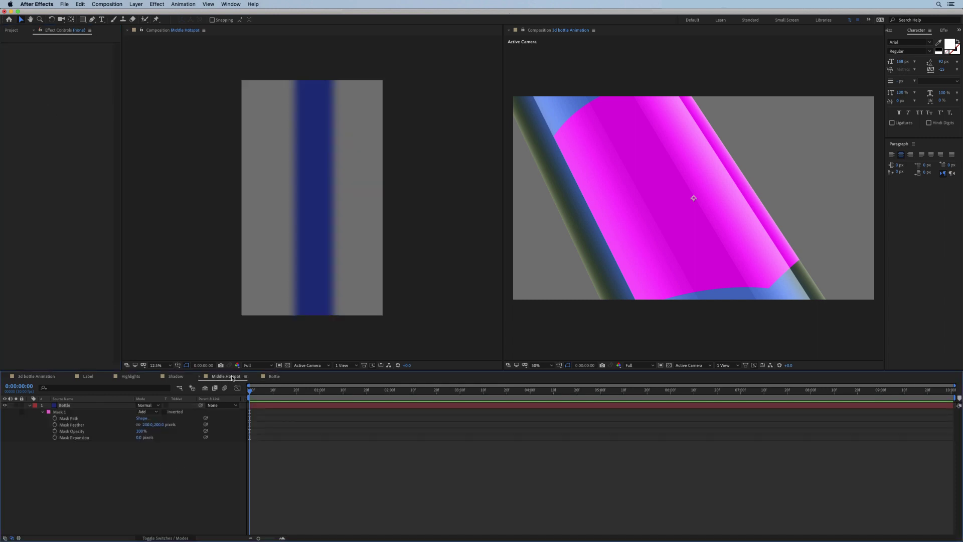
left_click(68, 404)
left_click(65, 135)
key("super+v")
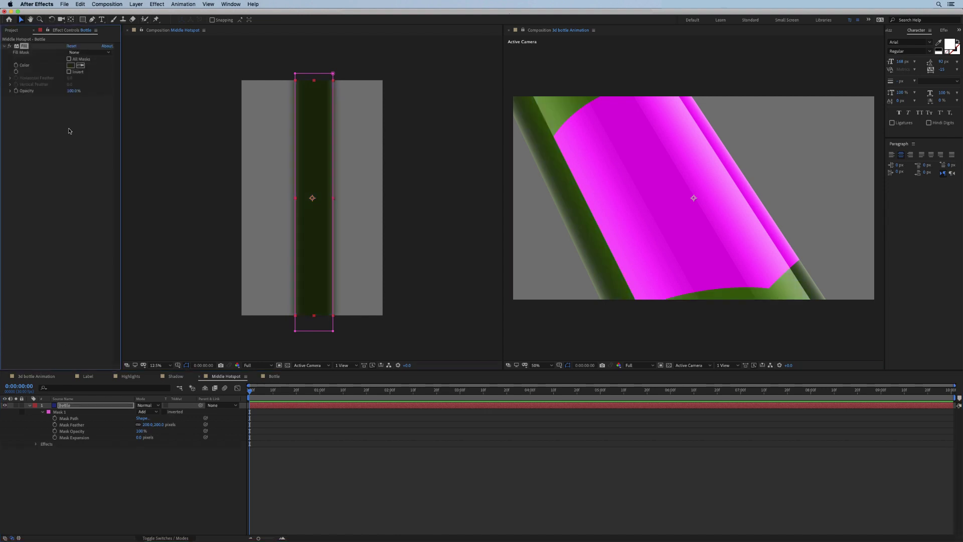
Tint the pasted Fill olive-yellow and return to the 3d bottle Animation comp
left_click(71, 65)
left_click(786, 276)
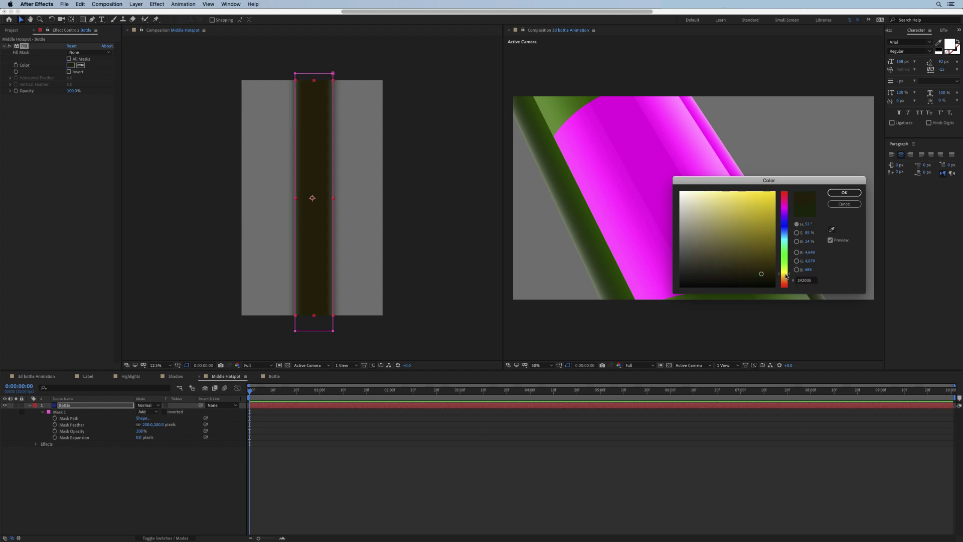
left_click_drag(786, 275, 786, 277)
left_click(767, 264)
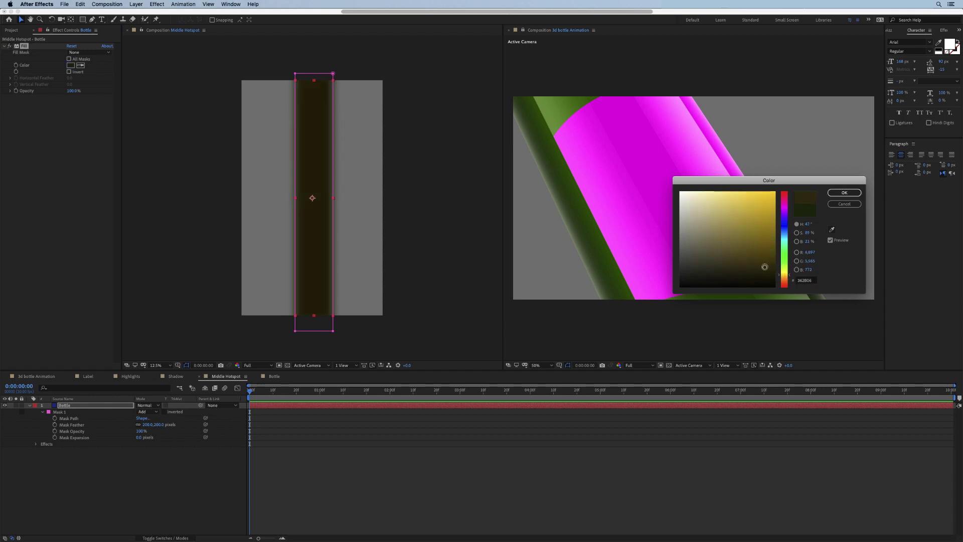
left_click(846, 193)
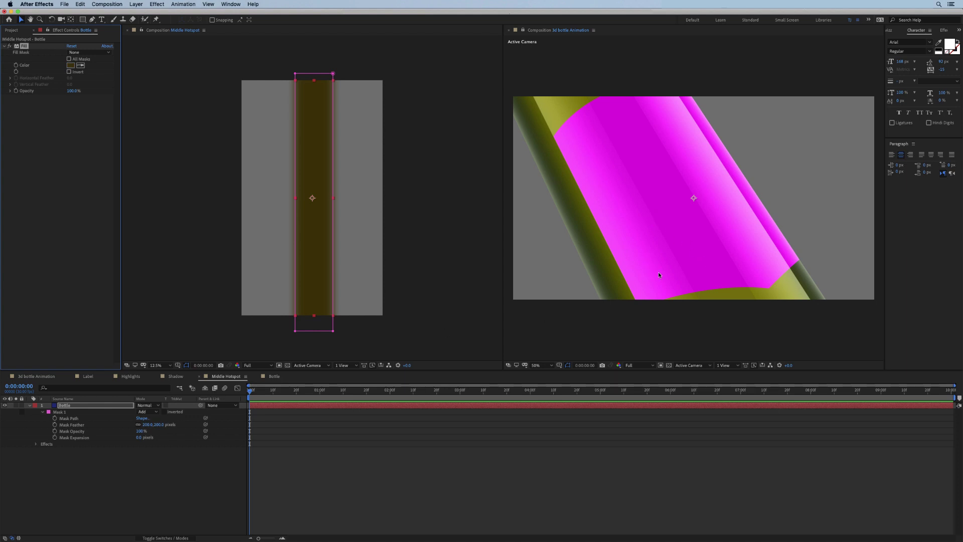
left_click(43, 376)
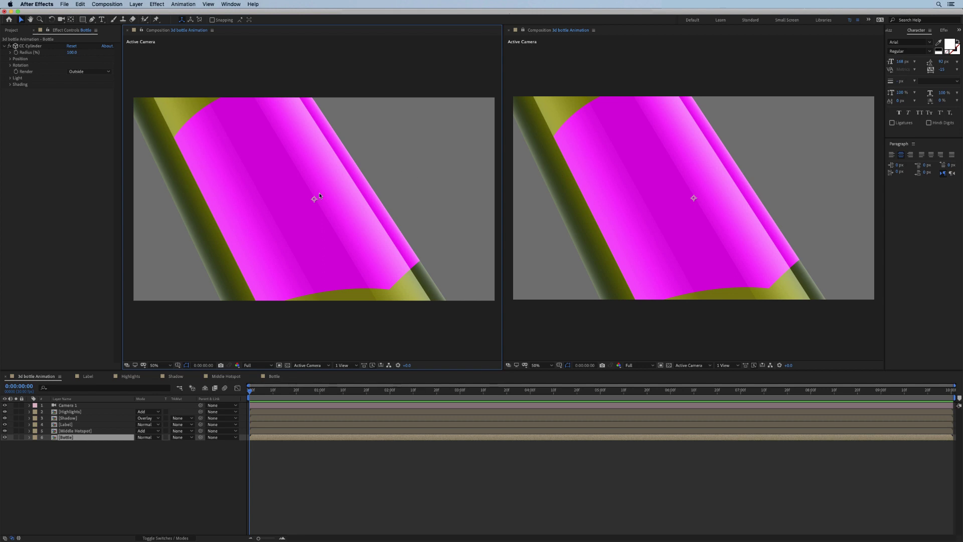
Import BG 01.jpg and Label.png, adding BG 01.jpg as the comp's bottom layer
left_click(12, 30)
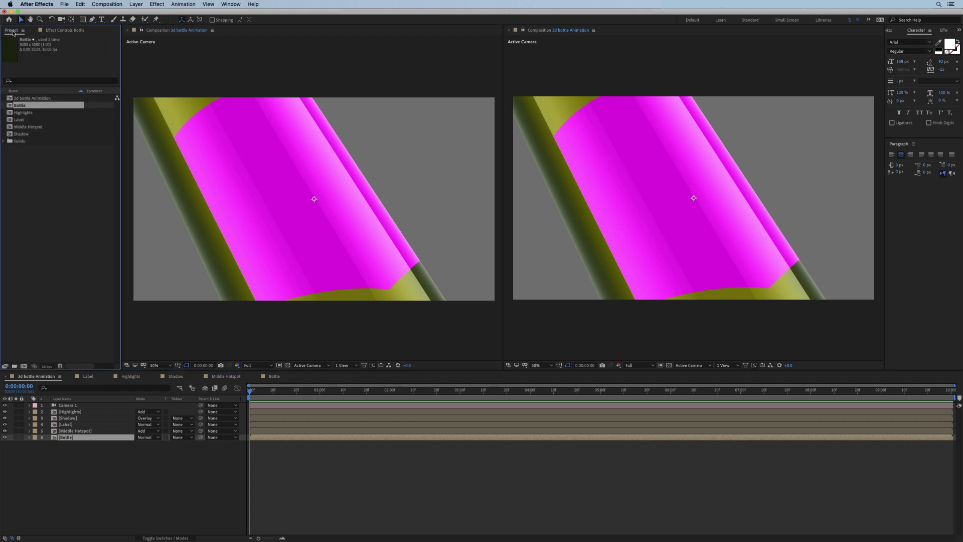
left_click(56, 187)
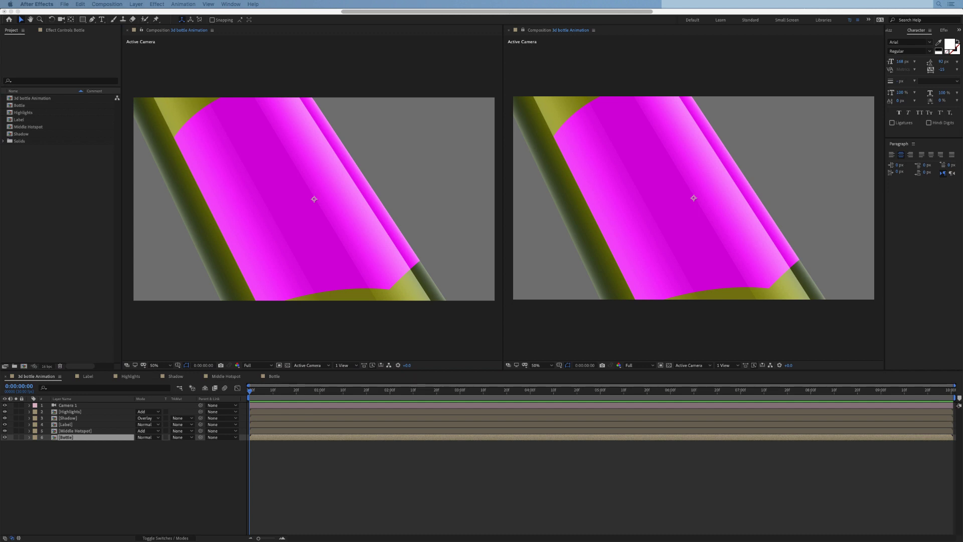
left_click_drag(4, 188, 60, 188)
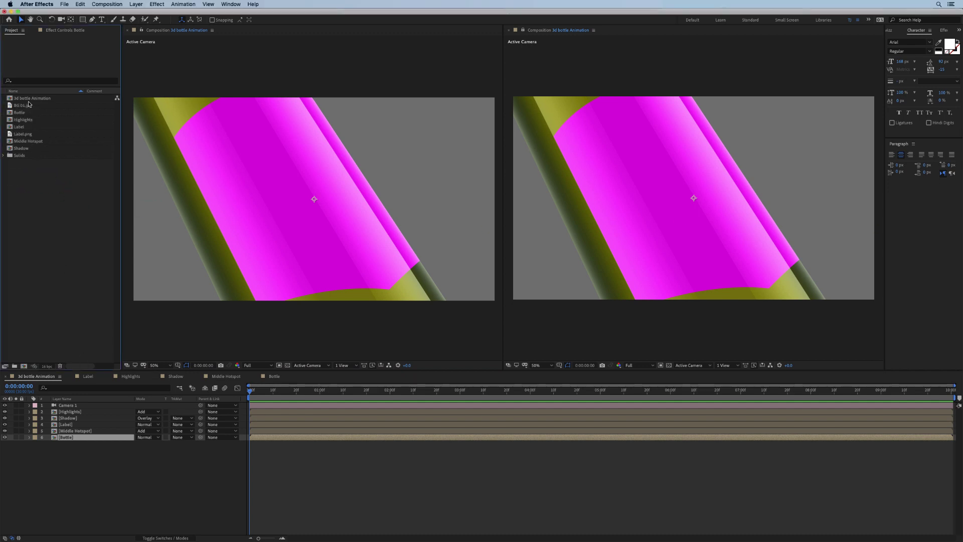
left_click_drag(25, 105, 95, 489)
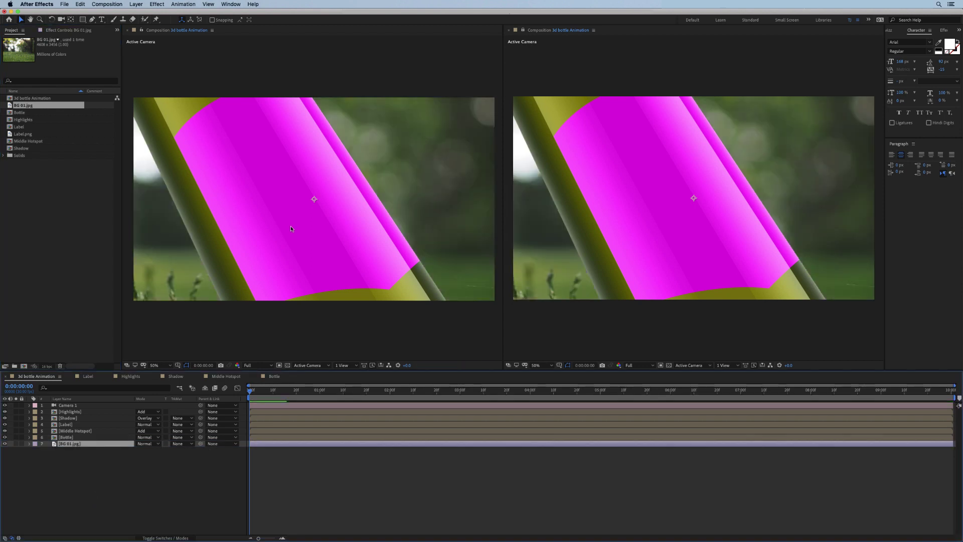
Reposition the BG 01.jpg photo to fill the frame behind the bottle
left_click_drag(450, 201, 262, 227)
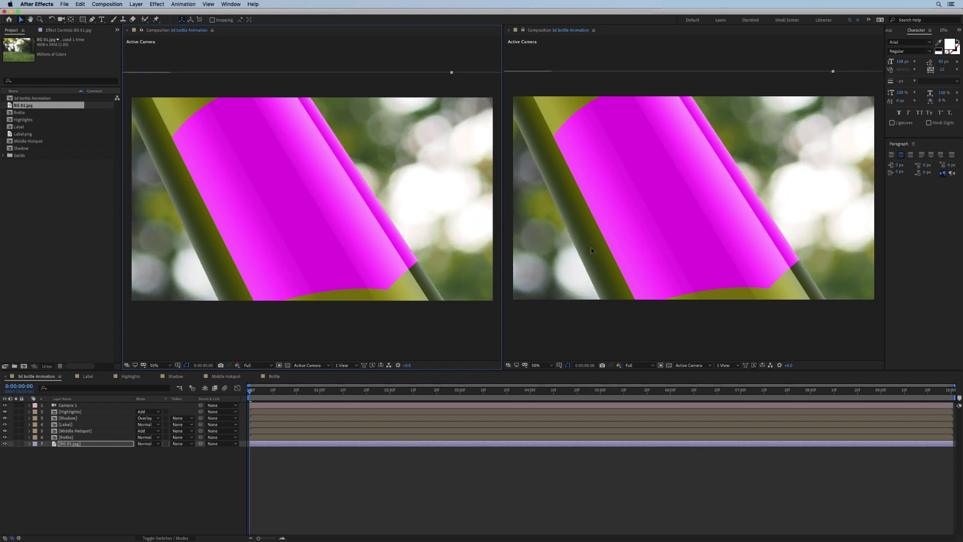
key("h")
left_click_drag(309, 180, 312, 186)
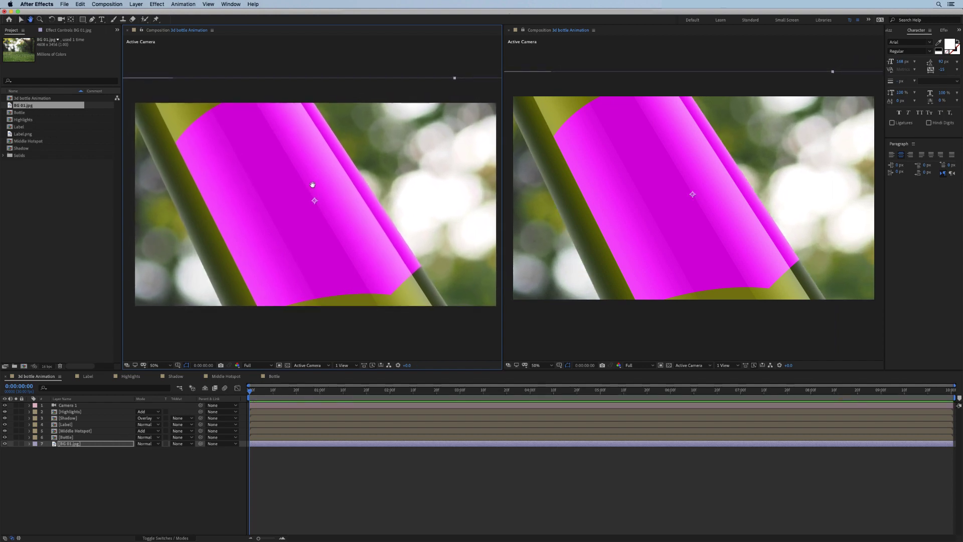
key("v")
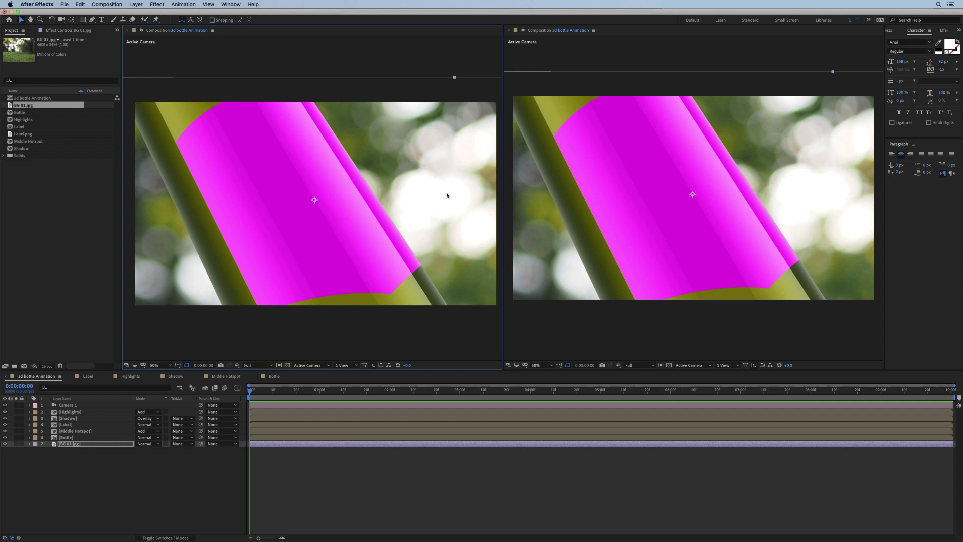
left_click(133, 473)
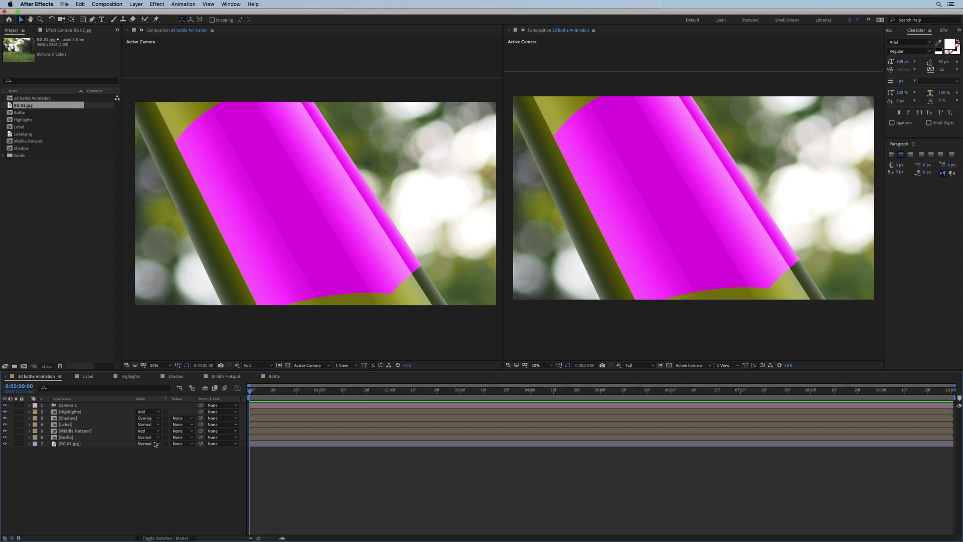
Switch to the Label comp and preview the Label.png footage
left_click(88, 376)
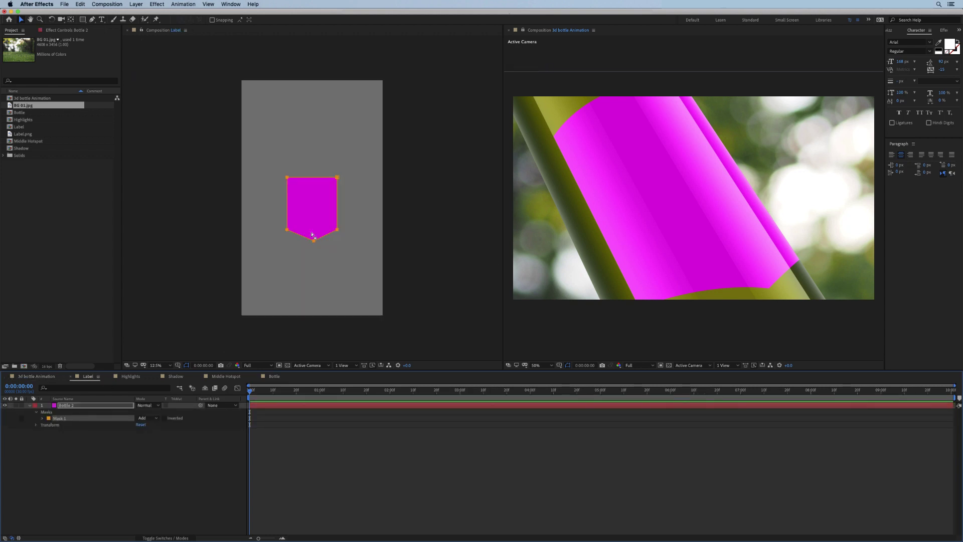
double_click(22, 134)
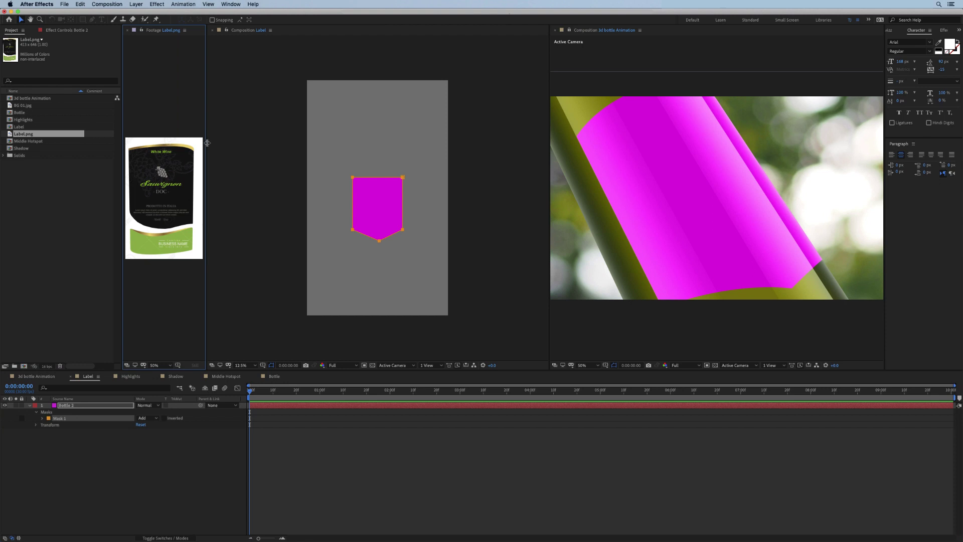
left_click_drag(208, 143, 276, 143)
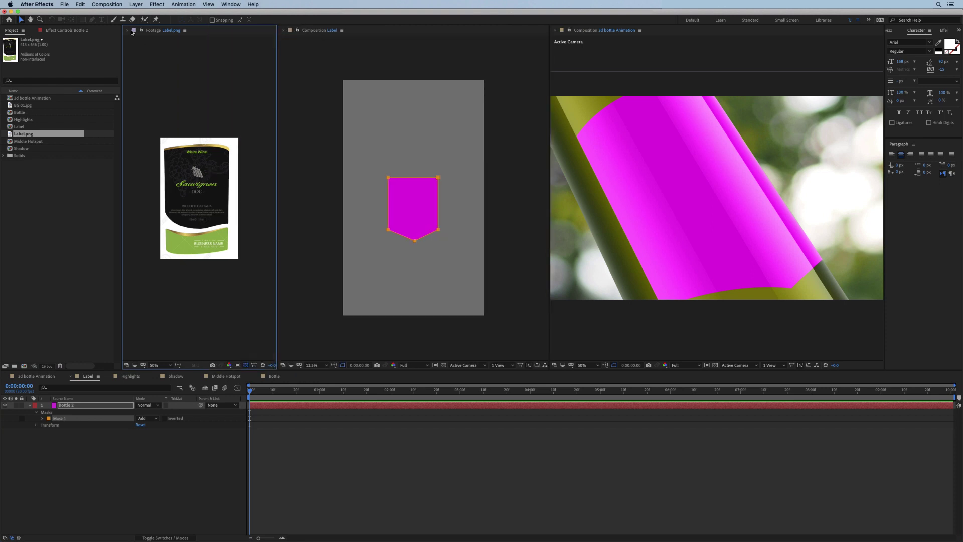
left_click(128, 31)
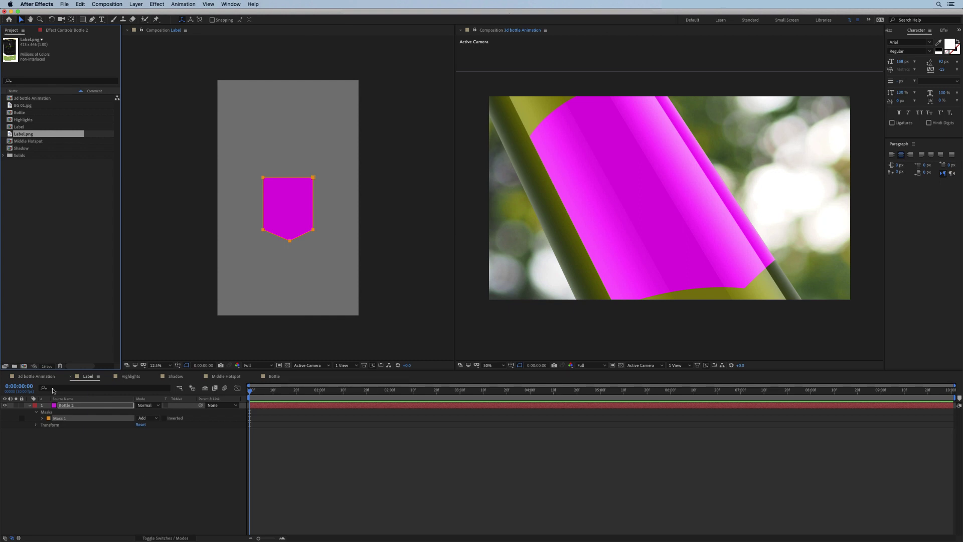
Hide the magenta Bottle 2 placeholder, add Label.png to the Label comp and scale it up
left_click(70, 405)
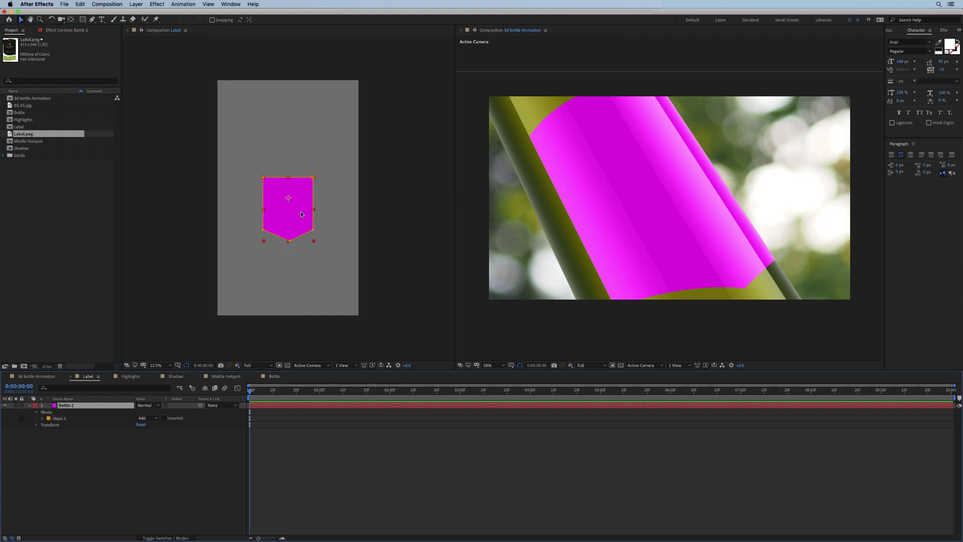
left_click(5, 405)
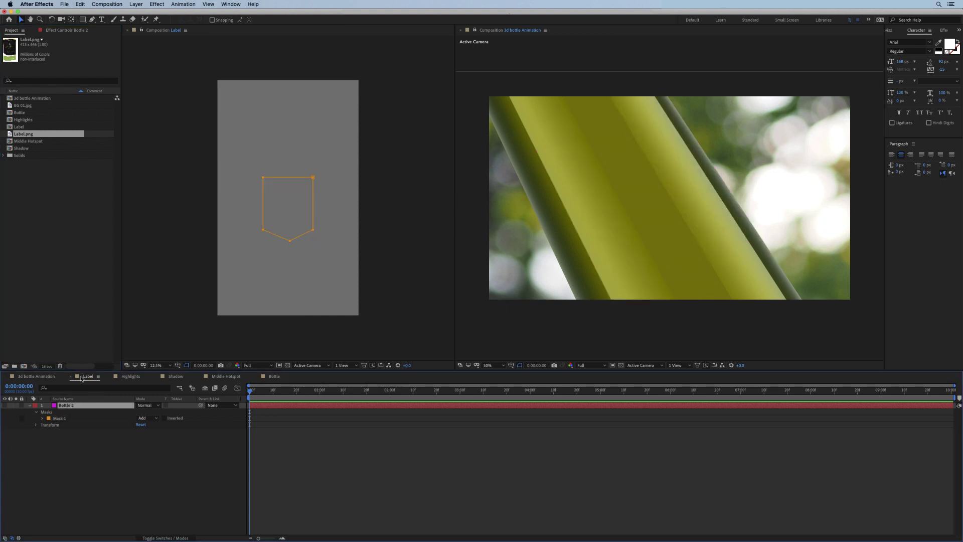
left_click(44, 199)
left_click_drag(25, 134, 77, 404)
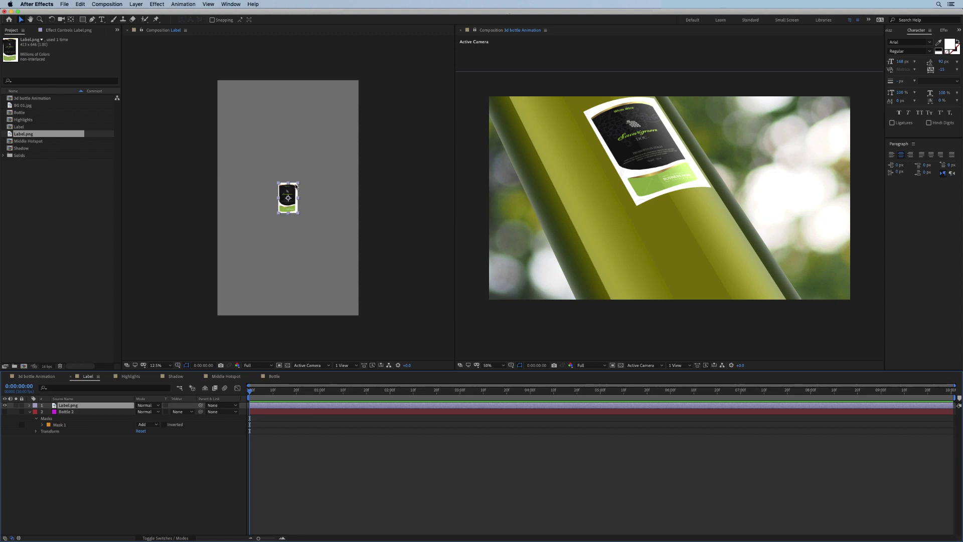
left_click_drag(298, 183, 320, 147)
Enlarge and lower the Label.png artwork, then draw a Pen point creating Shape Layer 1
left_click_drag(302, 184, 299, 214)
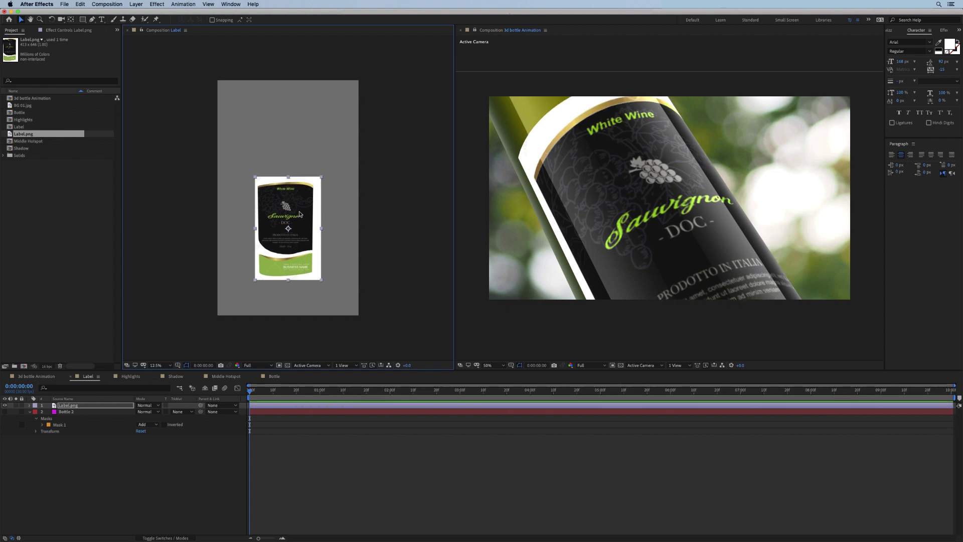
key("period")
key("period")
key("period")
key("g")
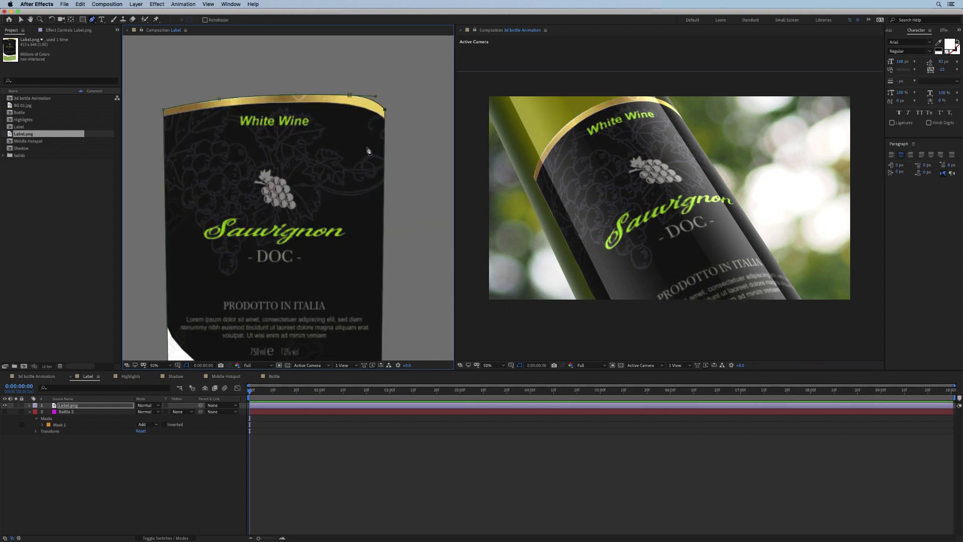
left_click(368, 150)
key("comma")
key("h")
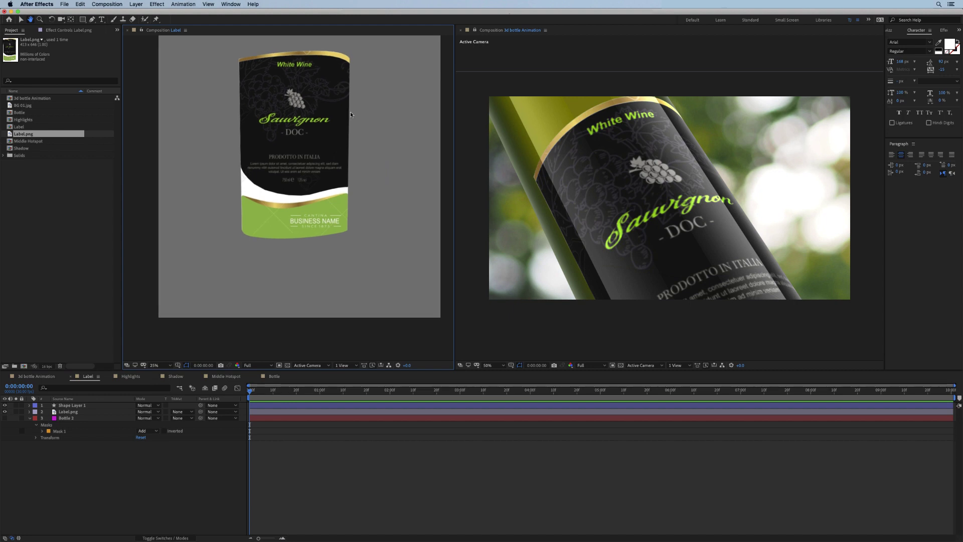
left_click_drag(361, 98, 356, 167)
key("v")
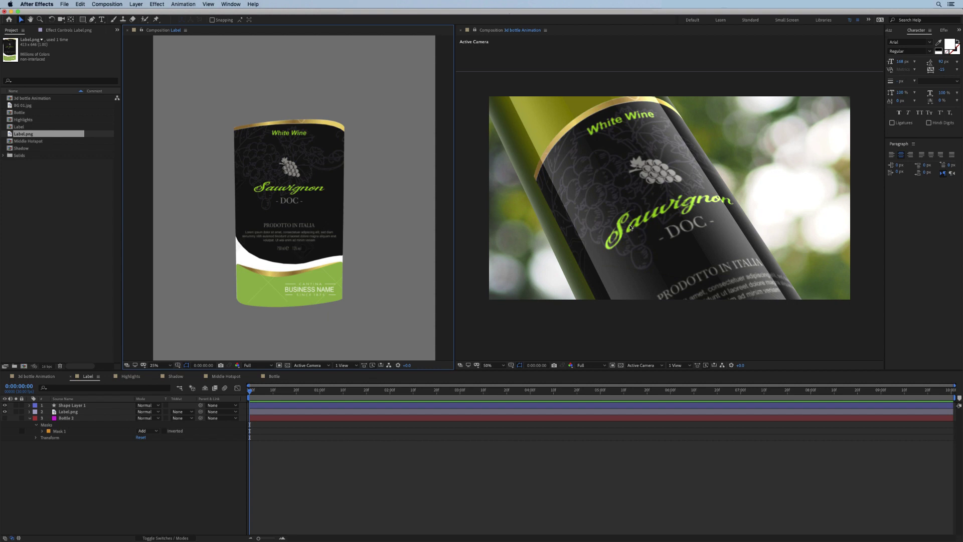
Return to the 3d bottle Animation comp, select Camera 1 and Label, then deselect them
left_click(41, 377)
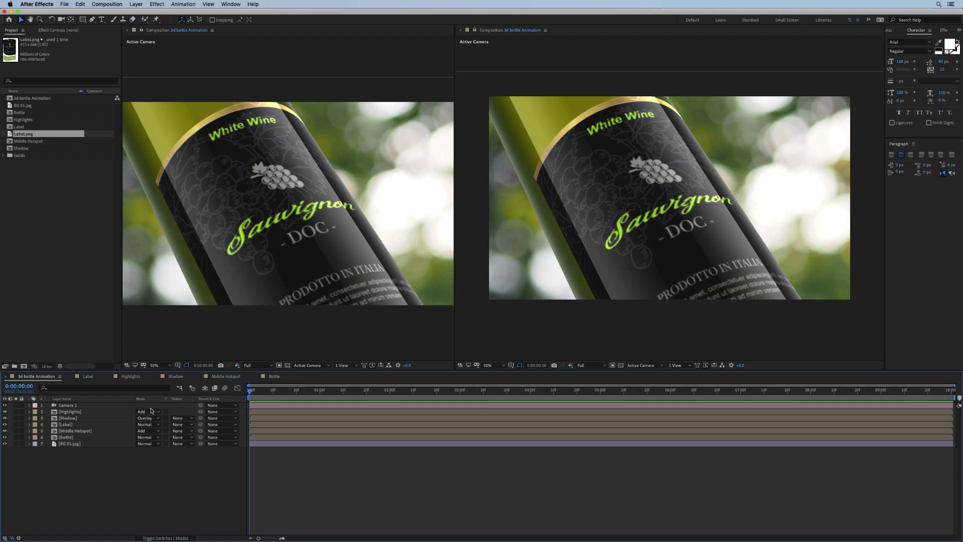
left_click(68, 405)
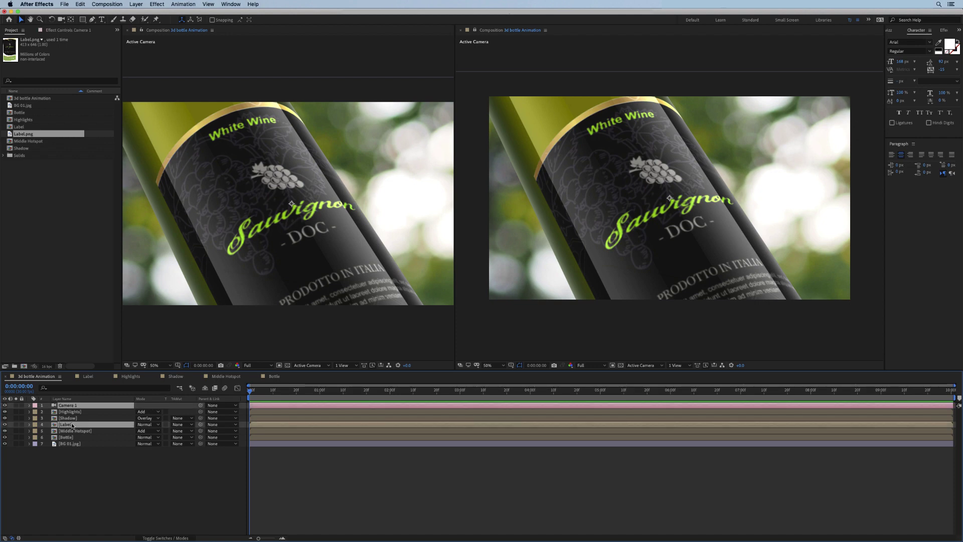
left_click(65, 424, "super")
left_click(86, 458)
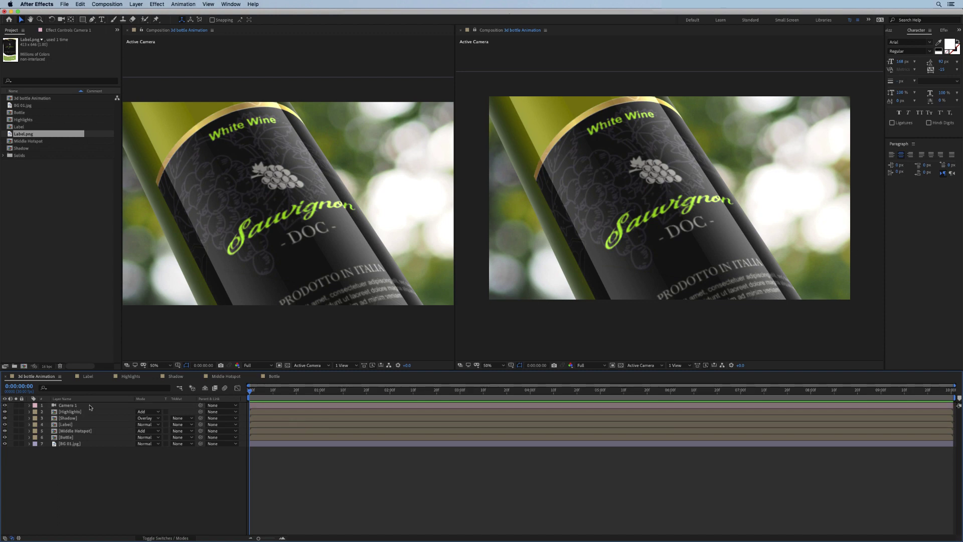
Close the second viewer and show the Label layer's CC Cylinder settings
left_click(461, 31)
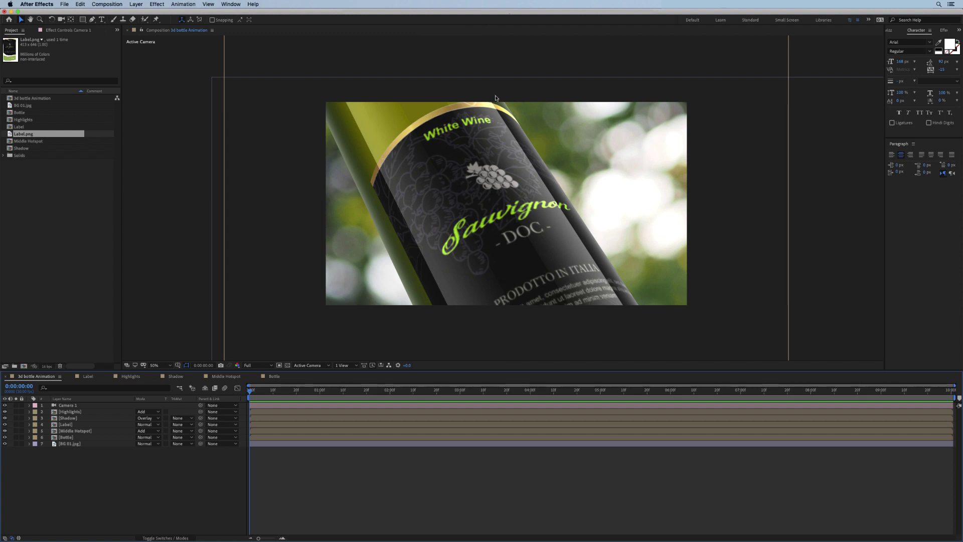
left_click(72, 405)
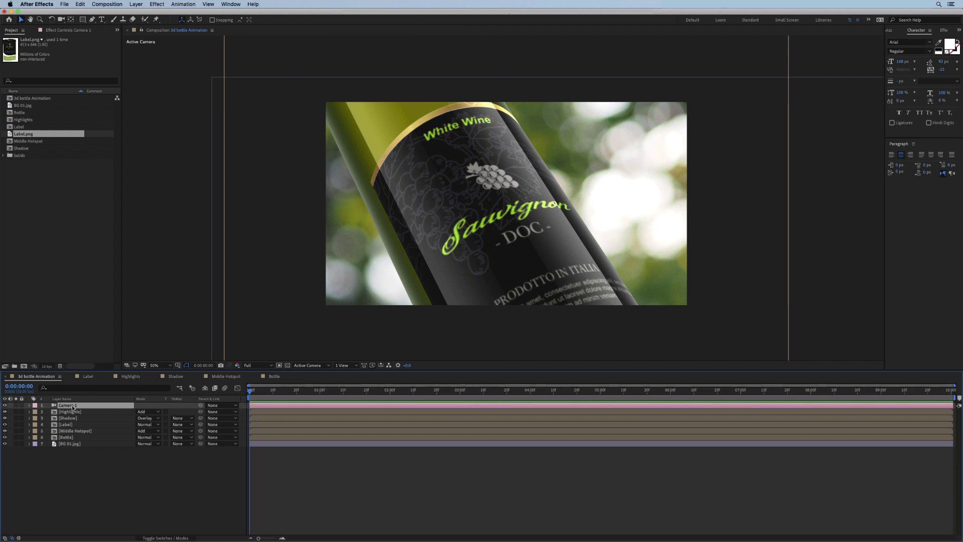
left_click(71, 424)
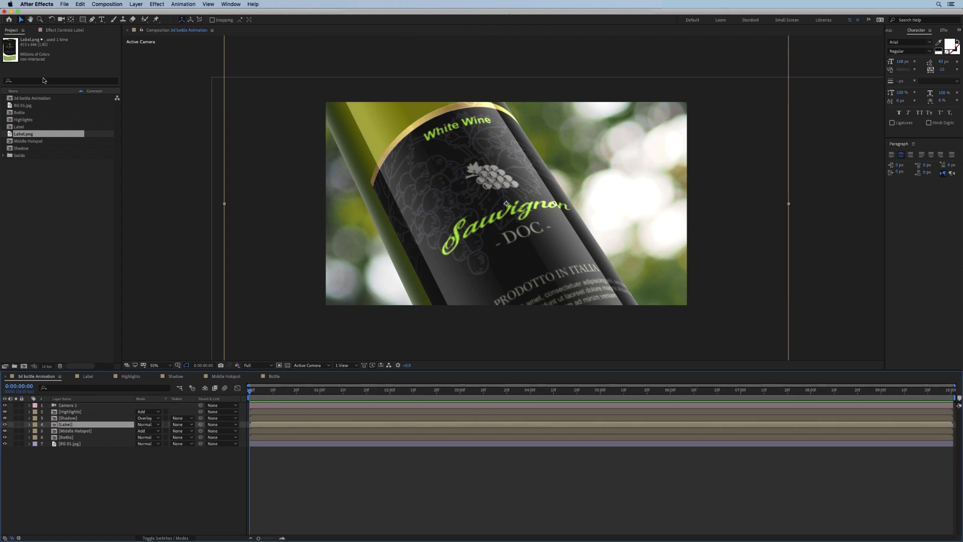
left_click(59, 32)
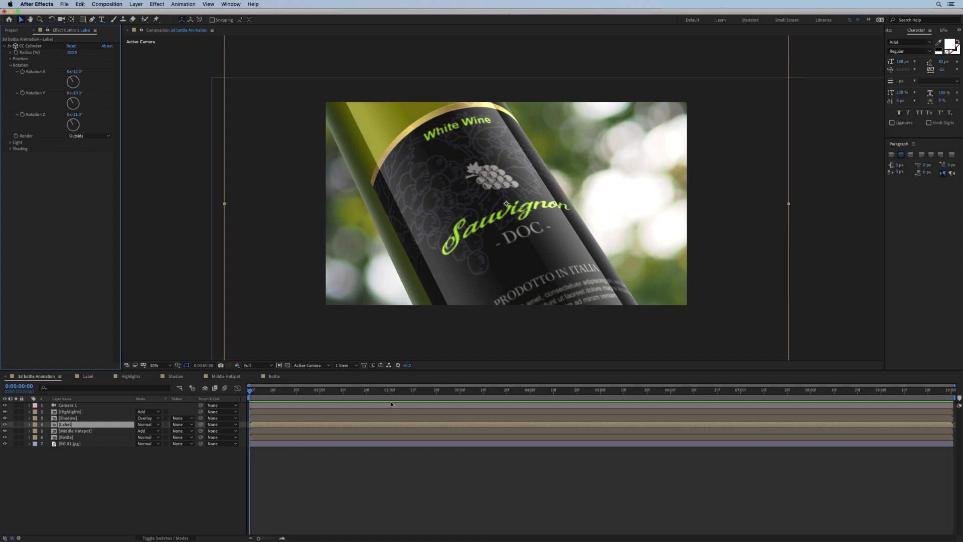
Change the label's CC Cylinder Rotation Y at 0:00 to about -13°, keeping -30° at 0:00:03:01
left_click(462, 394)
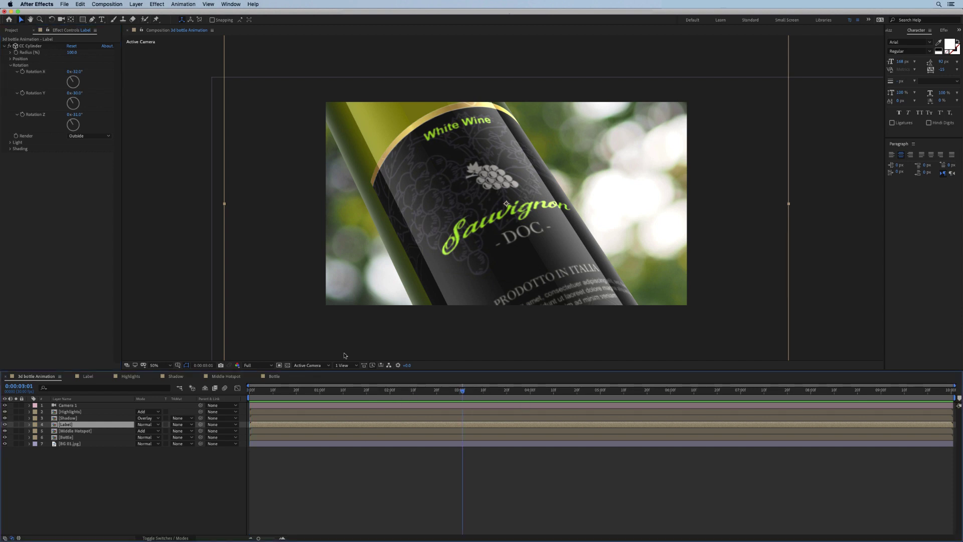
left_click(22, 95)
key("u")
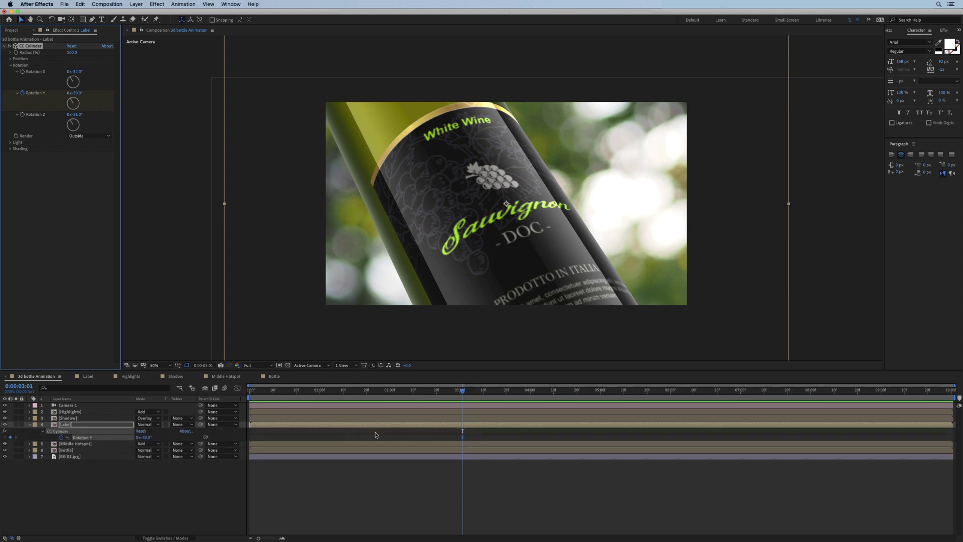
key("Home")
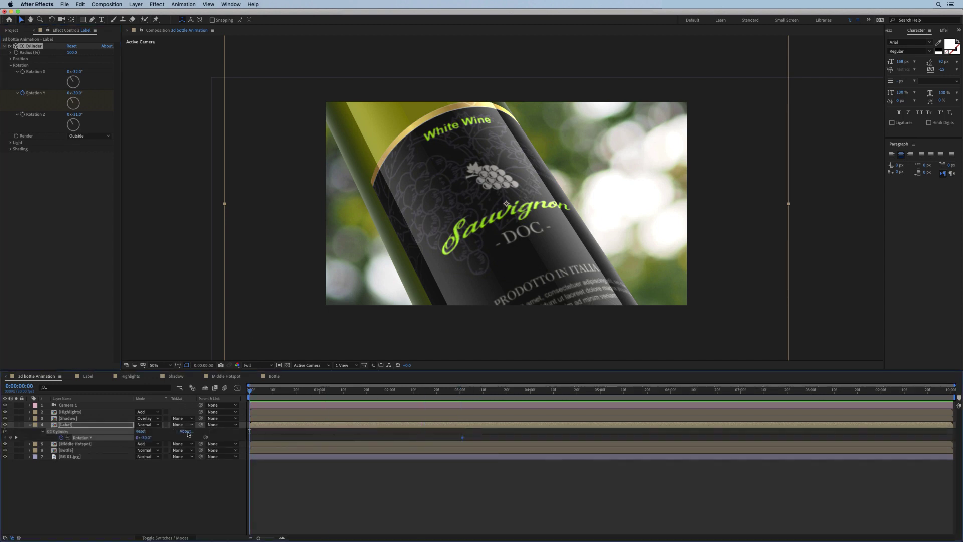
mouse_move(146, 437)
left_mouse_down()
mouse_move(133, 438)
mouse_move(154, 437)
left_mouse_up()
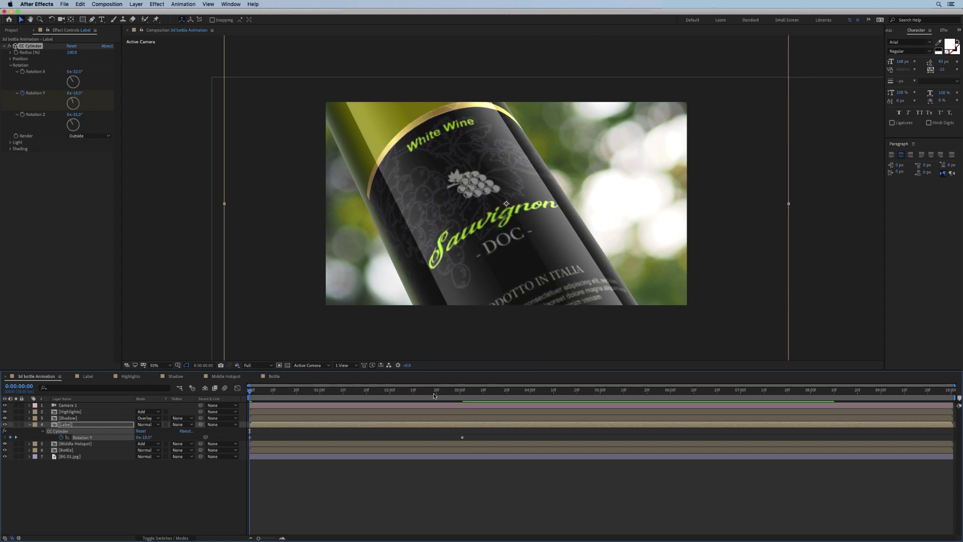
Keyframe Camera 1's Position at 0:00:03:01, nudging it slightly closer to the bottle
left_click(78, 406)
key("p")
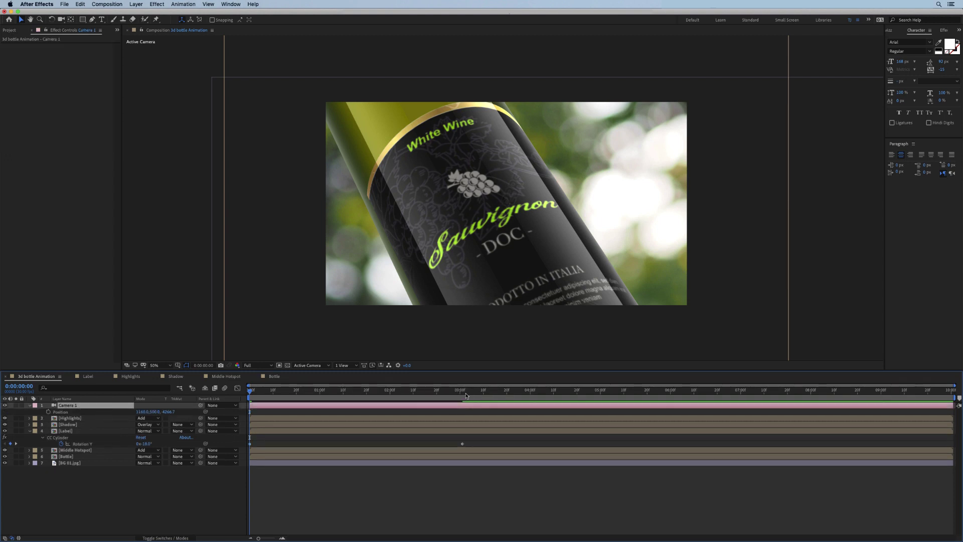
left_click(462, 392)
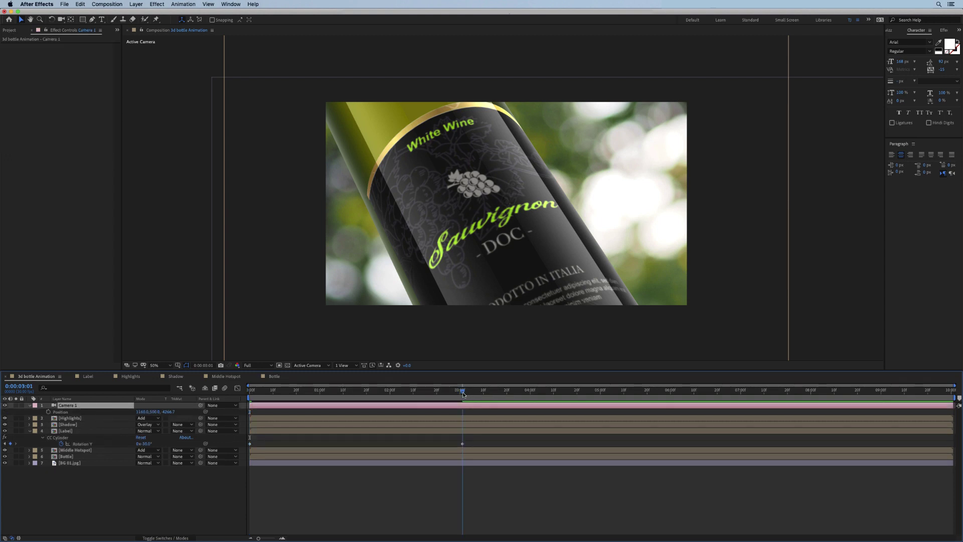
left_click(48, 411)
left_click_drag(169, 412, 185, 414)
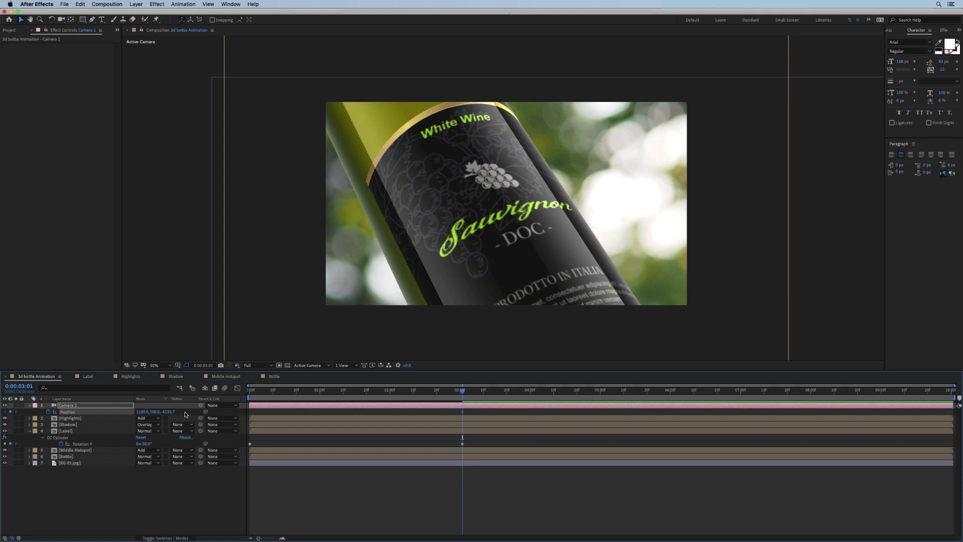
Add a starting Position keyframe at 0:00 with the camera's Y set to 500
left_click_drag(397, 390, 238, 385)
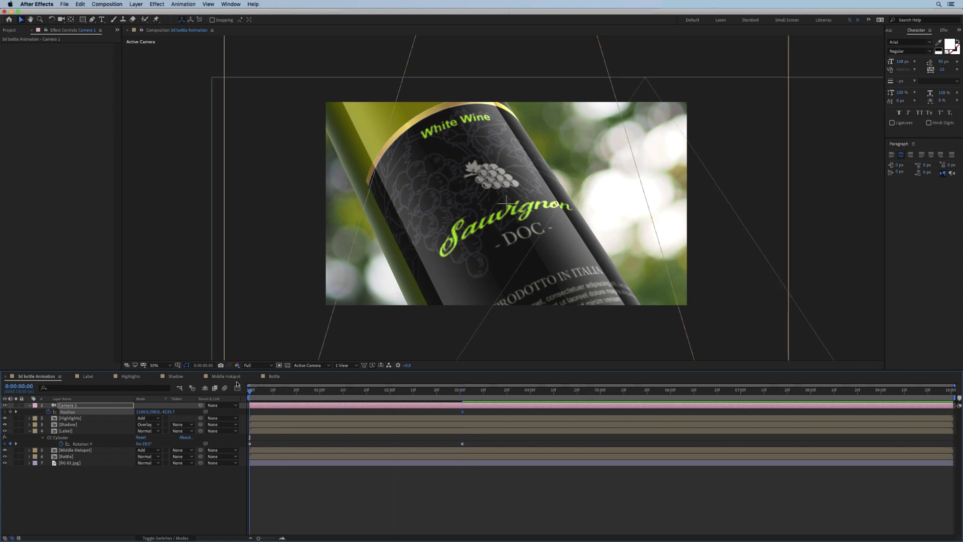
left_click_drag(167, 412, 169, 412)
left_click(152, 412)
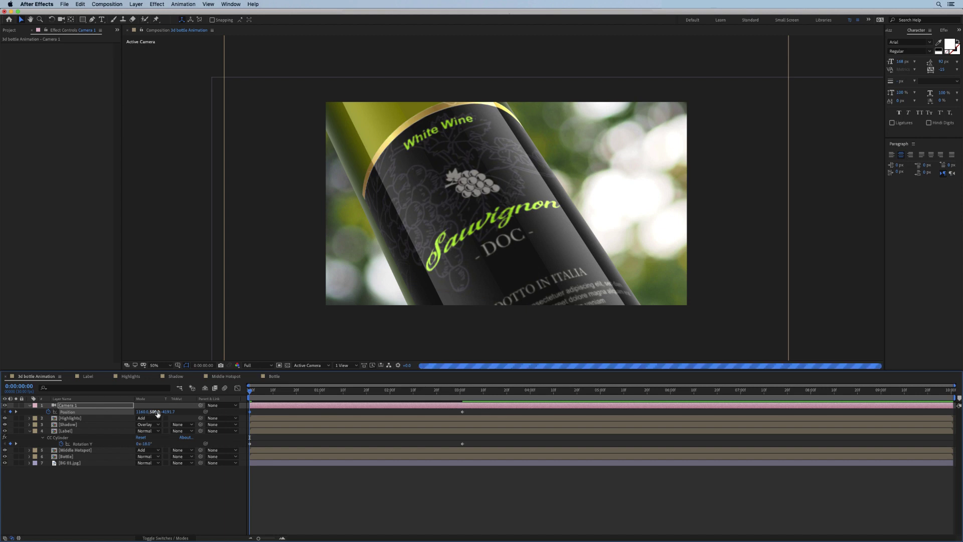
type("500")
key("Return")
Preview the camera push-in from 0:00 to 0:00:03:01
left_click_drag(445, 391, 455, 394)
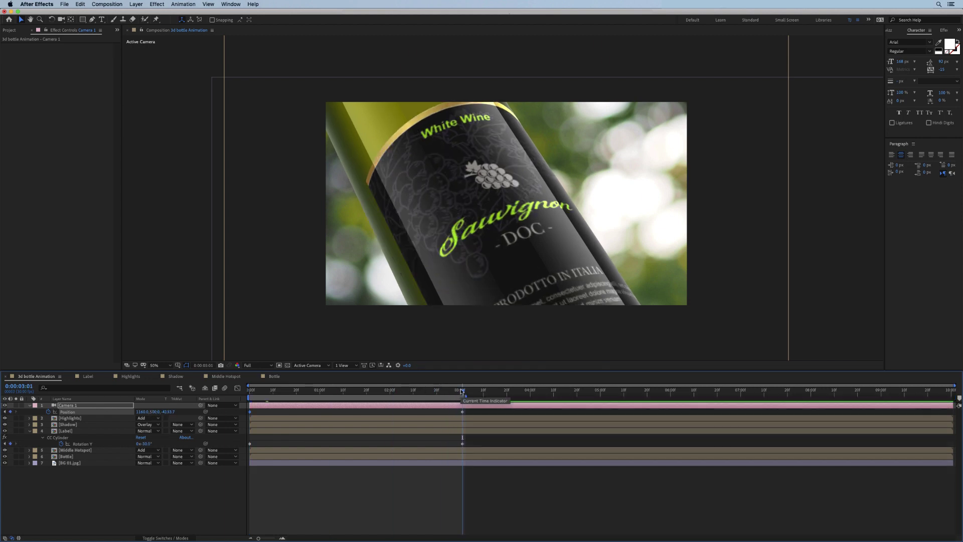
key("space")
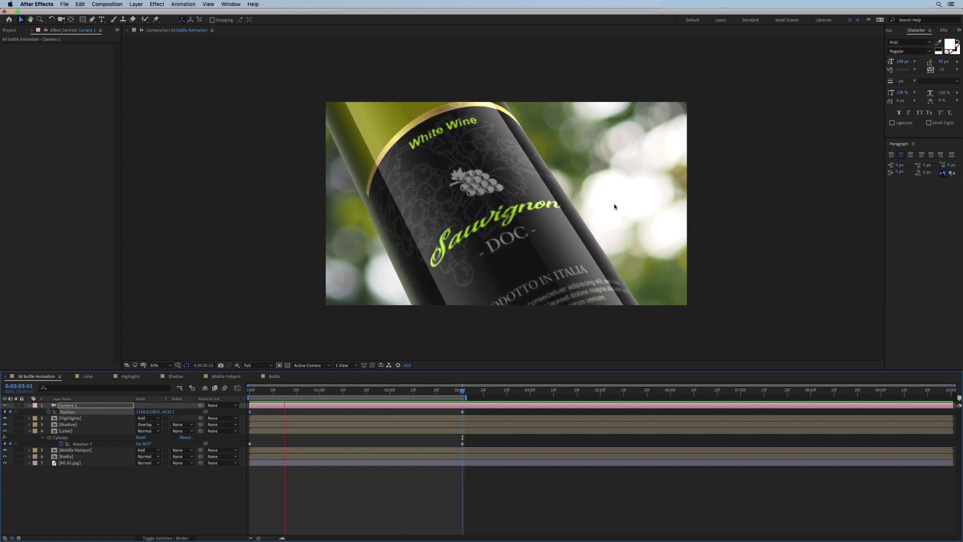
left_click_drag(461, 395, 462, 395)
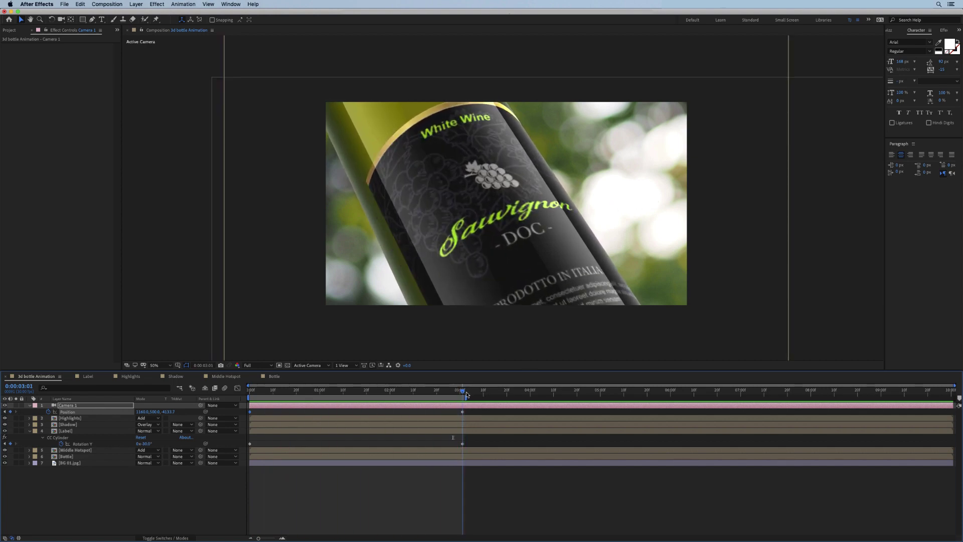
Add Scale and Position keyframes to BG 01.jpg and move them to 0:00
left_click(69, 457)
left_click(70, 463)
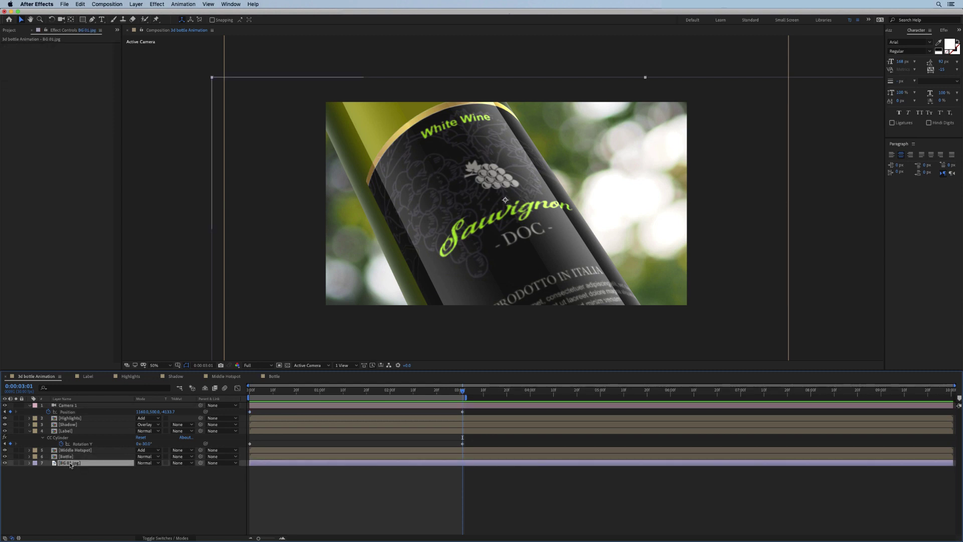
key("s")
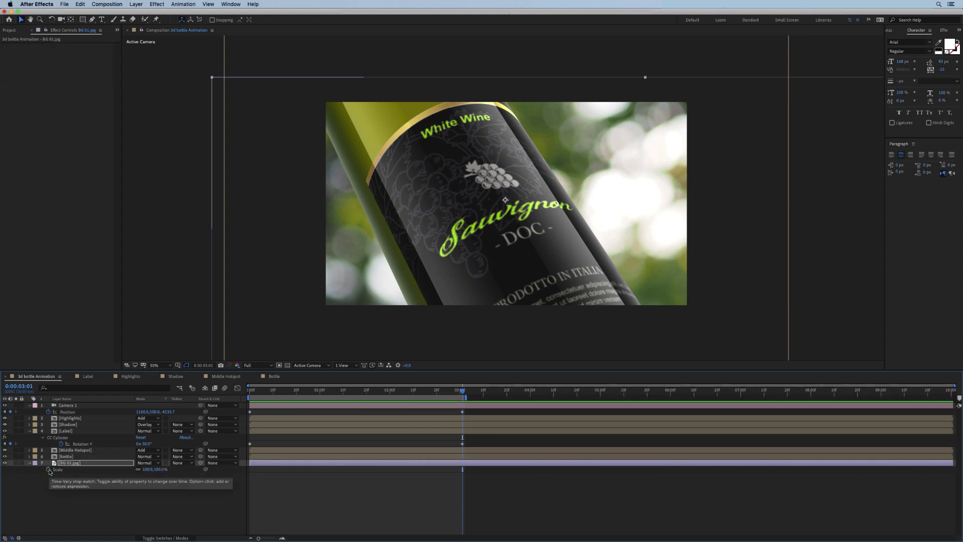
left_click(48, 469)
key("alt+shift+p")
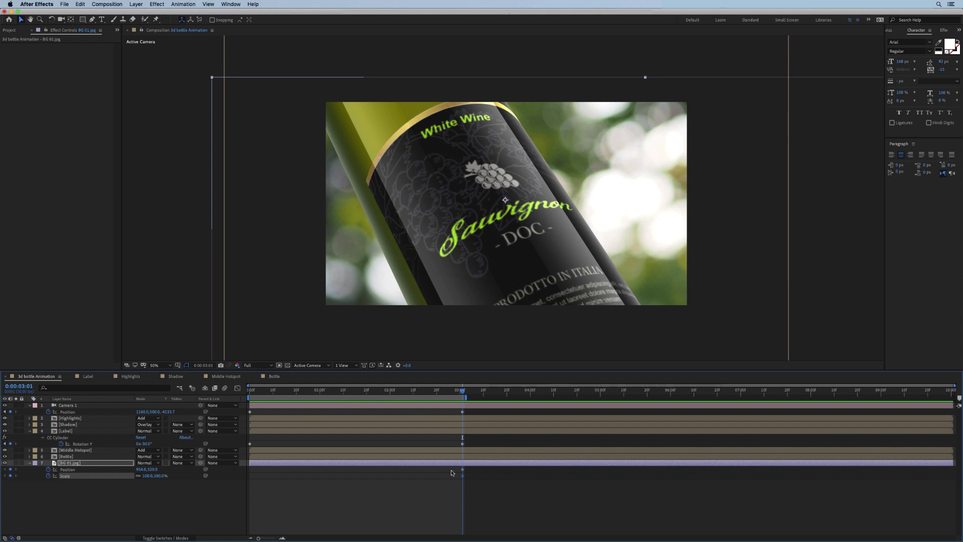
left_click_drag(463, 473, 247, 480)
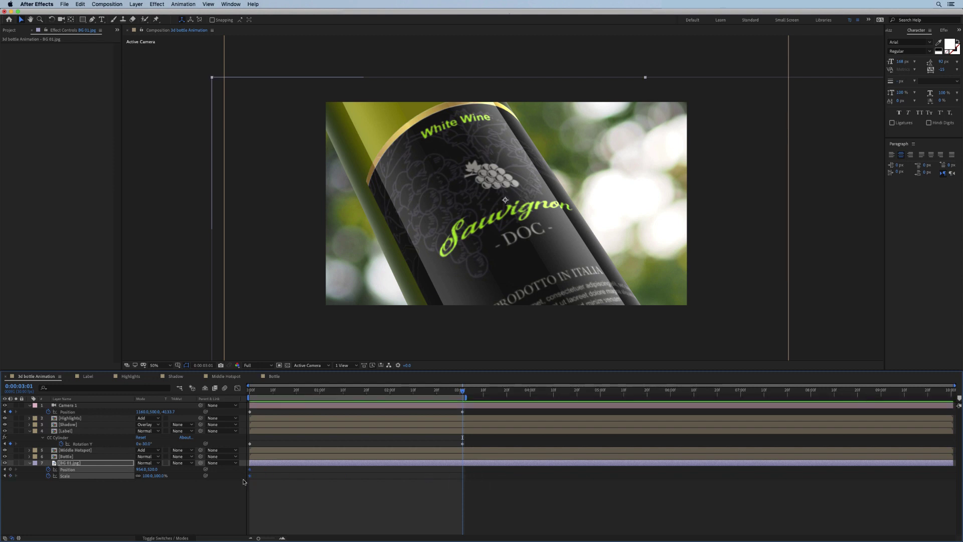
Edit the background scale, shift it slightly left and down, and preview the drift
left_click(159, 475)
type("1")
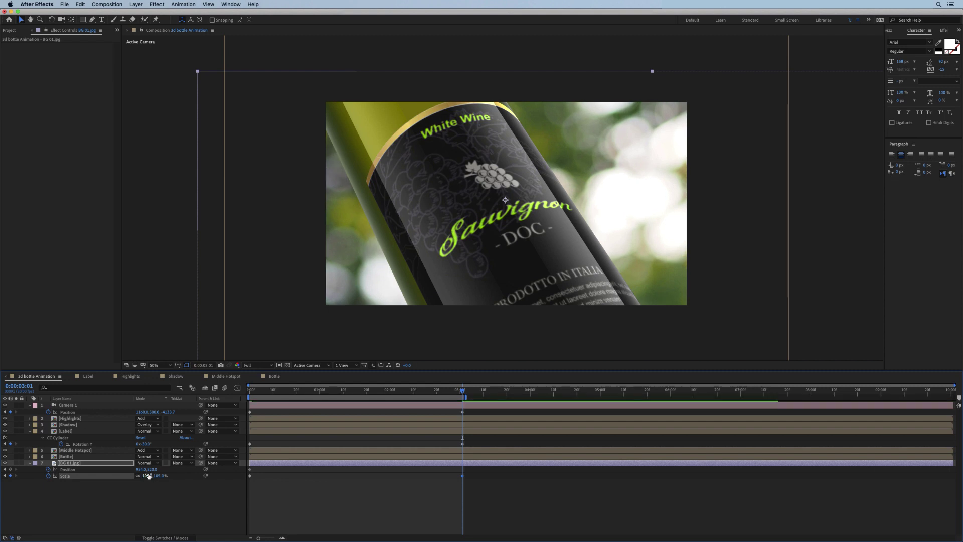
left_click(100, 464)
left_click_drag(366, 281, 361, 284)
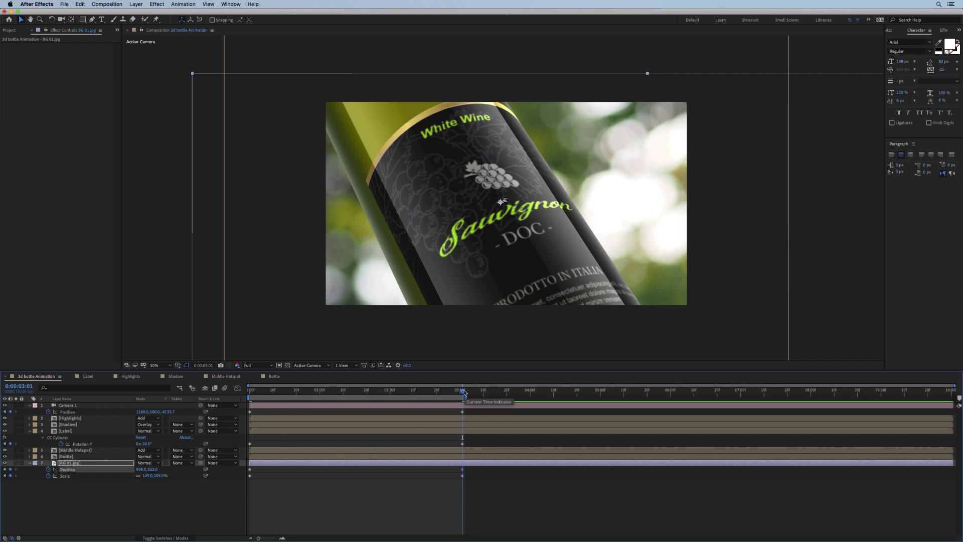
key("space")
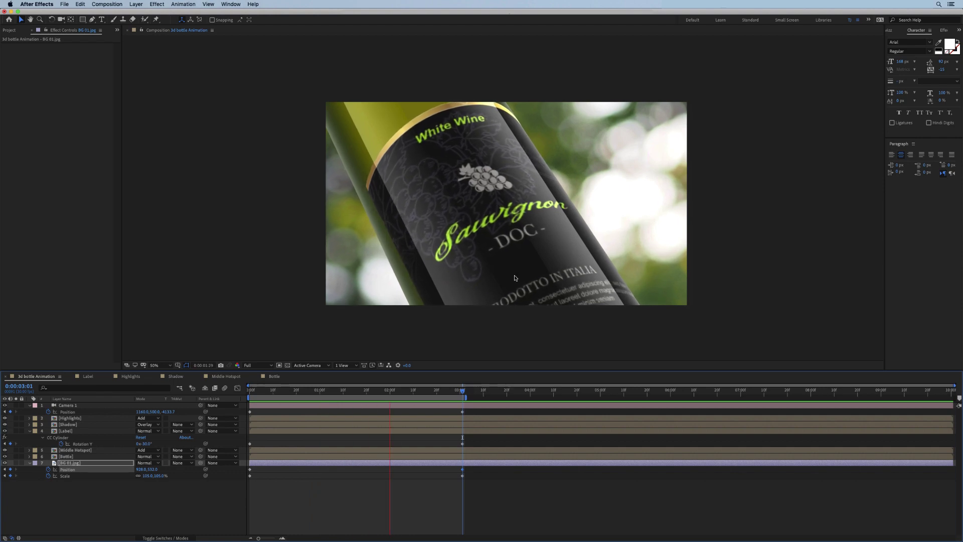
Set the Highlights layer opacity to 58% and compare with the highlights hidden
key("space")
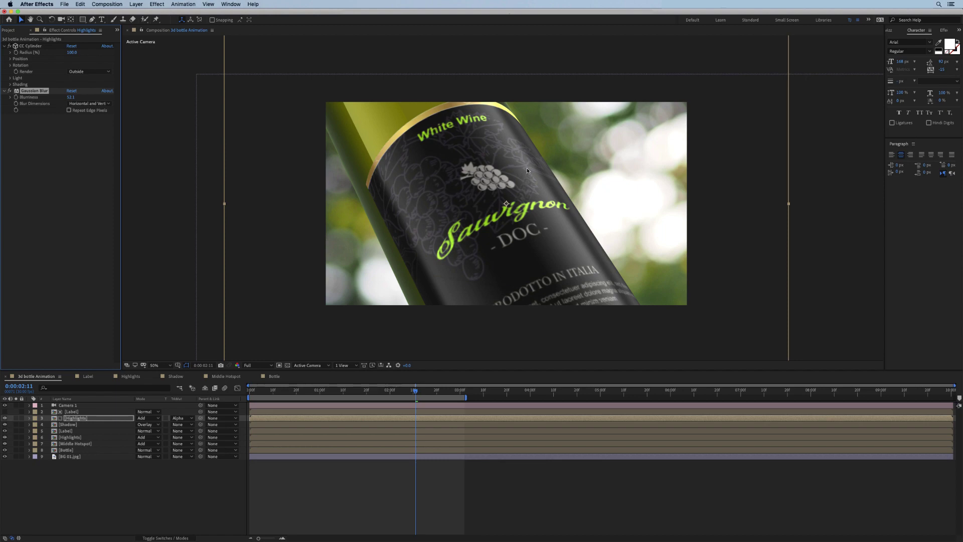
key("t")
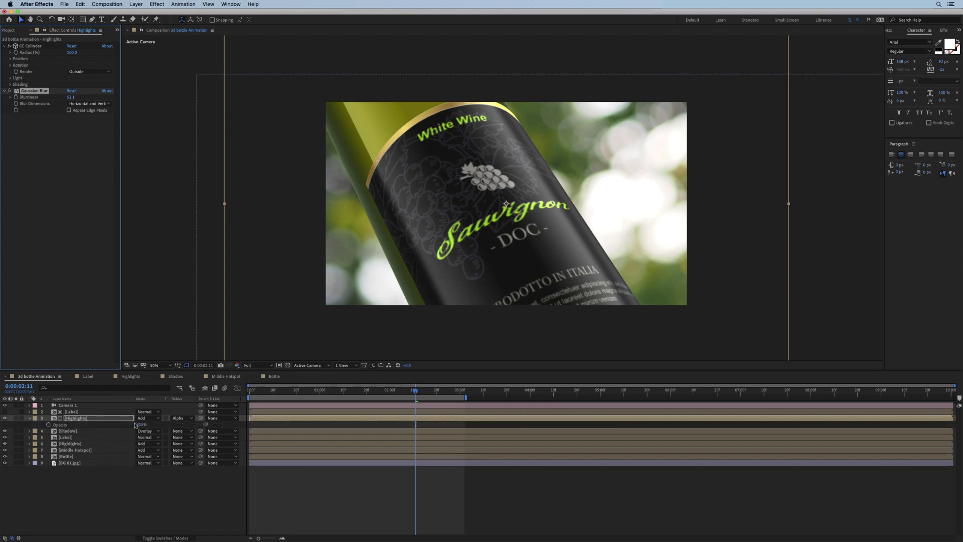
left_click_drag(140, 424, 127, 430)
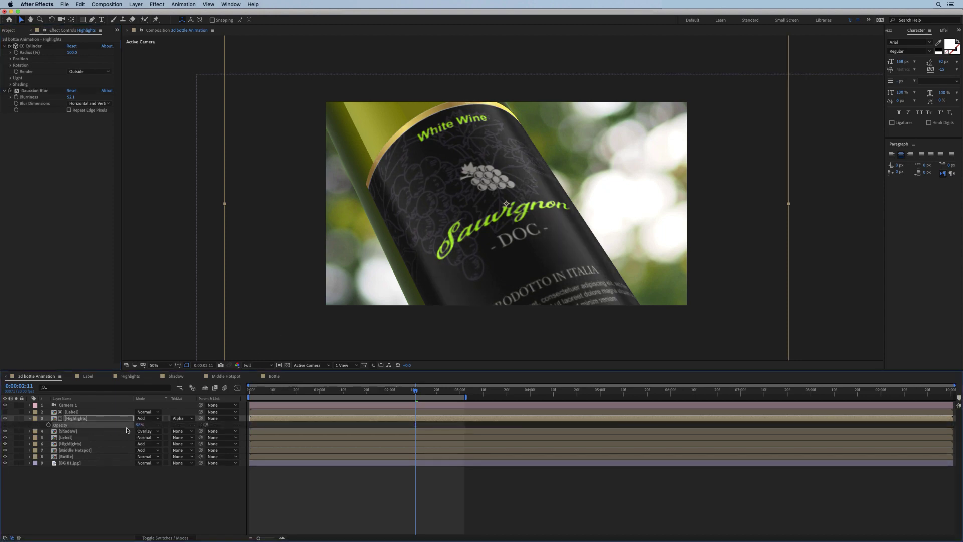
left_click(5, 418)
left_click(5, 418)
Lower the highlights' Gaussian Blur blurriness from 52.1 to 49.1 and preview from 0:00:03:06
left_click_drag(70, 97, 64, 104)
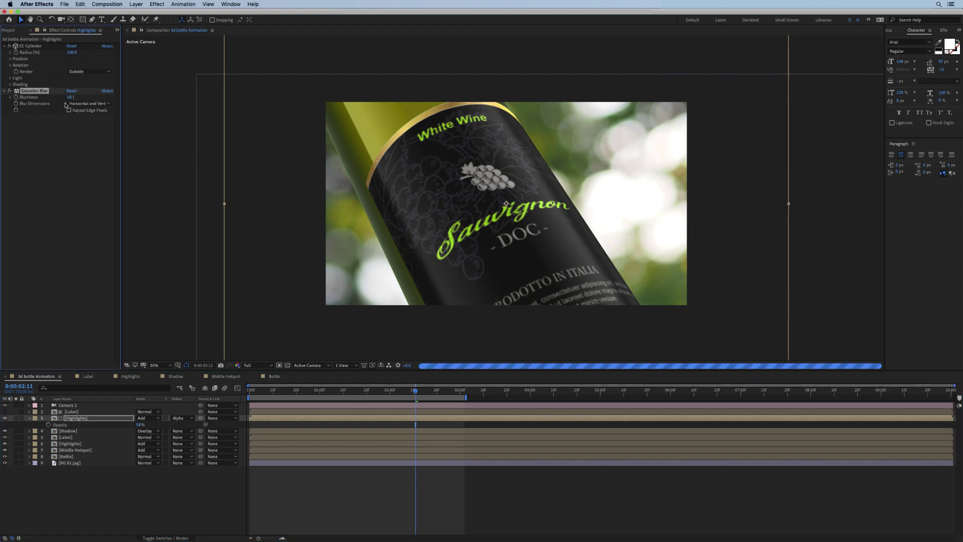
key("Page_Down")
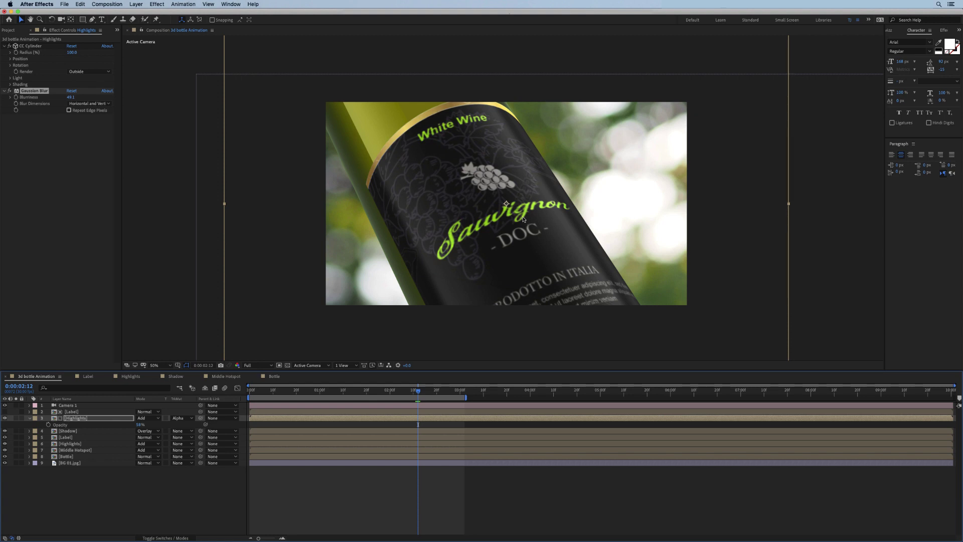
left_click(474, 391)
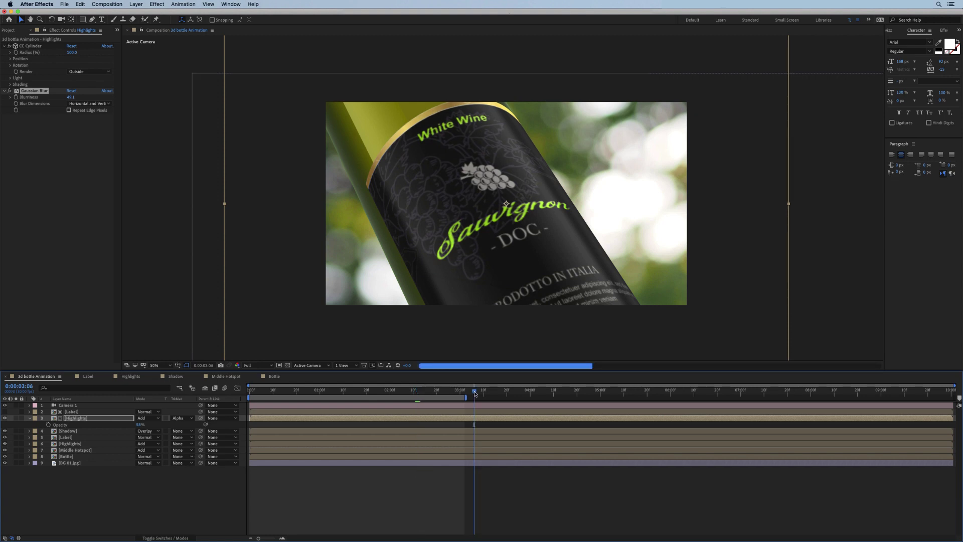
key("space")
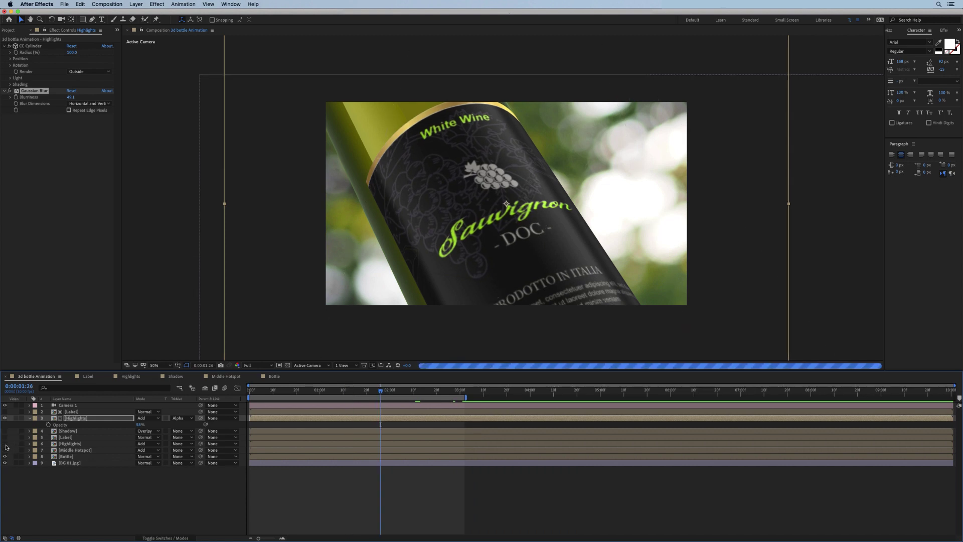
Hide the other layers and show only the Bottle layer with its CC Cylinder effect
left_click_drag(4, 450, 4, 405)
left_click(65, 457)
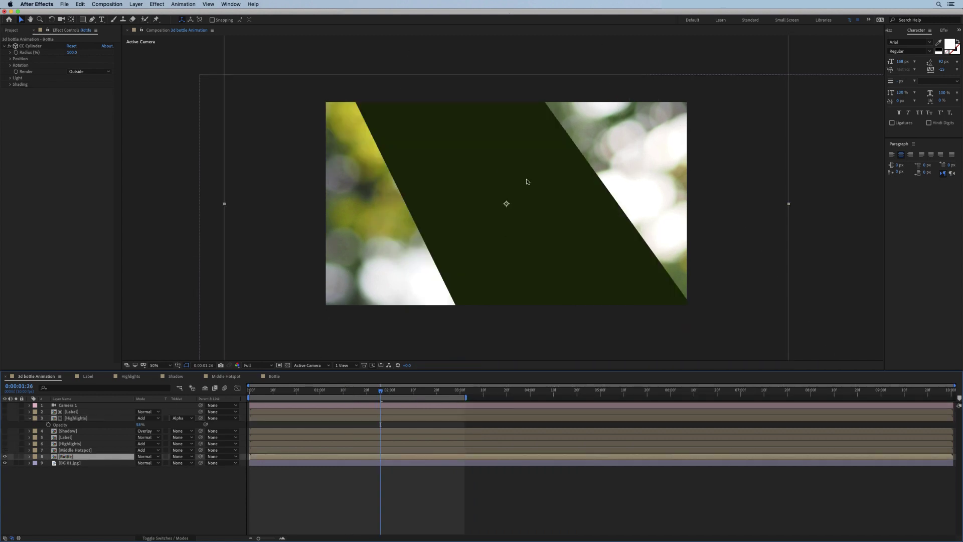
left_click(28, 46)
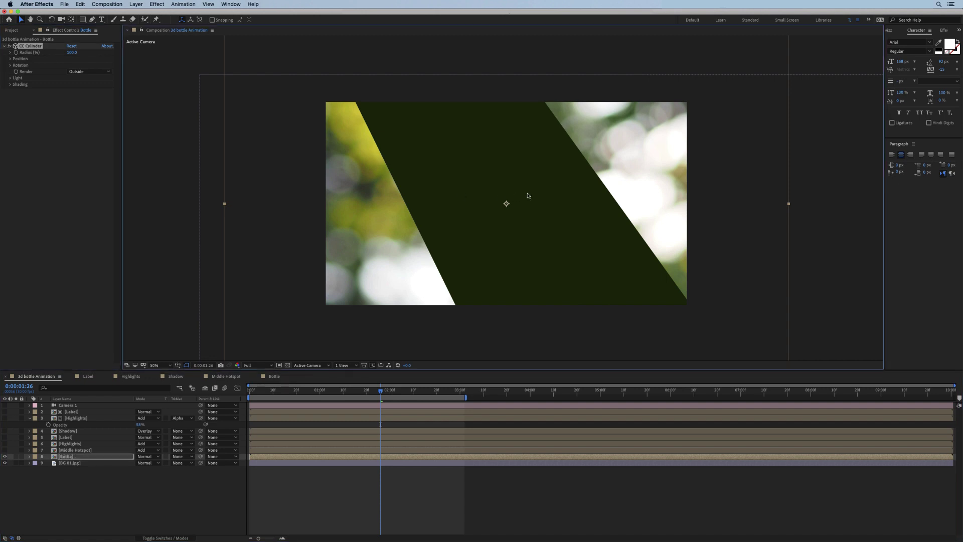
left_click(16, 456)
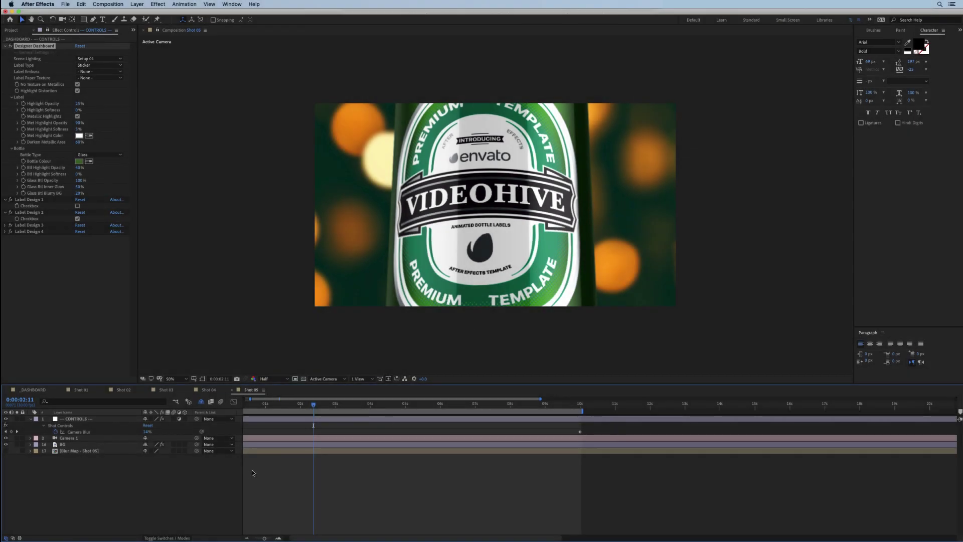
Review Shot 02, then uncheck Metallic Highlights in Shot 01's Designer Dashboard controls
left_click(340, 409)
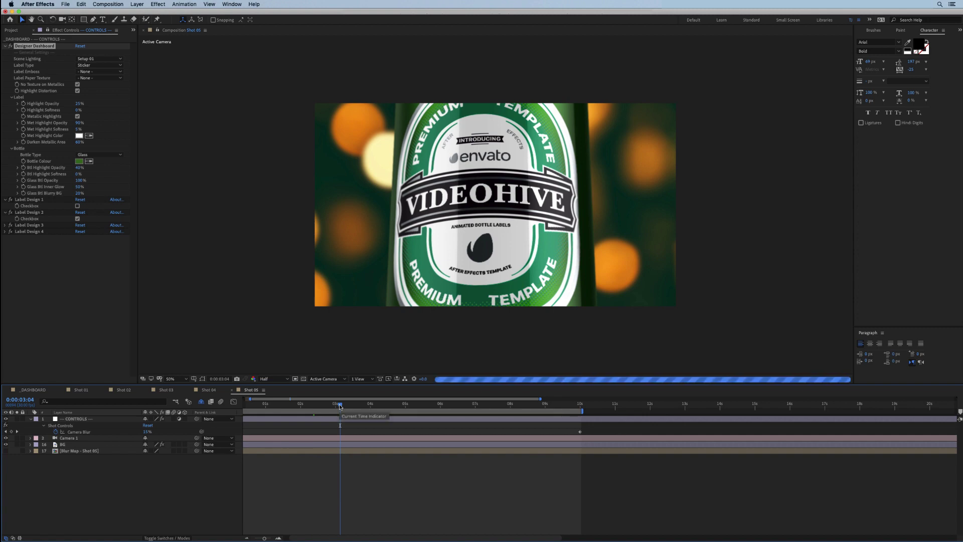
left_click(123, 390)
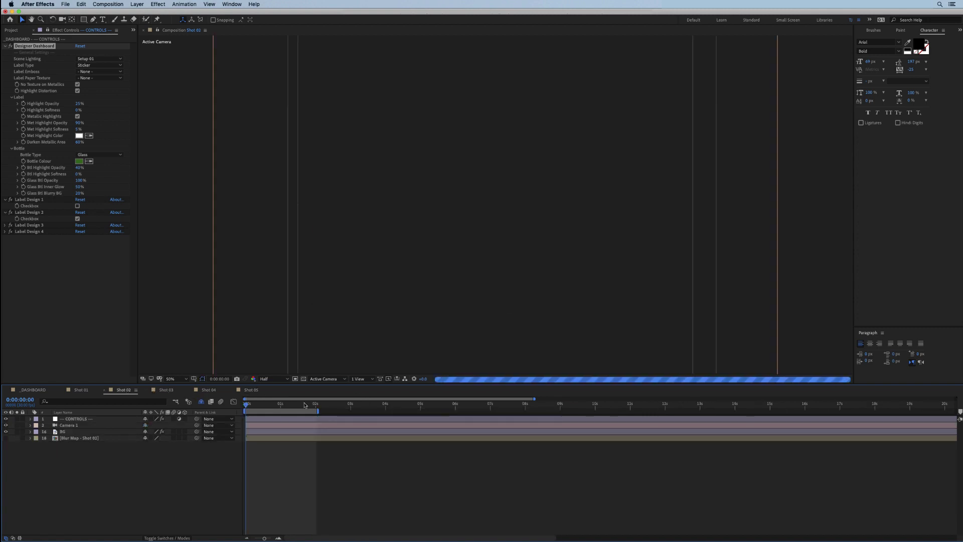
left_click(289, 406)
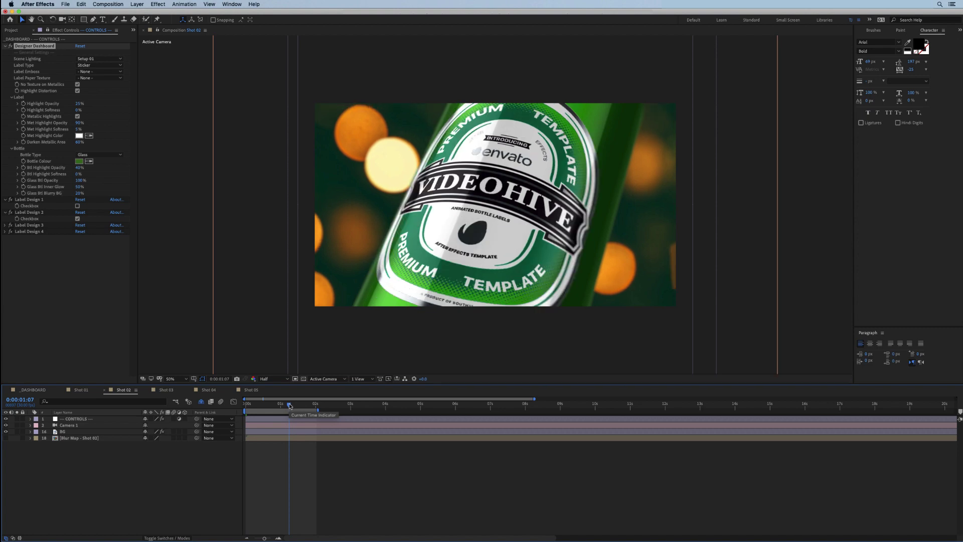
left_click_drag(289, 405, 260, 406)
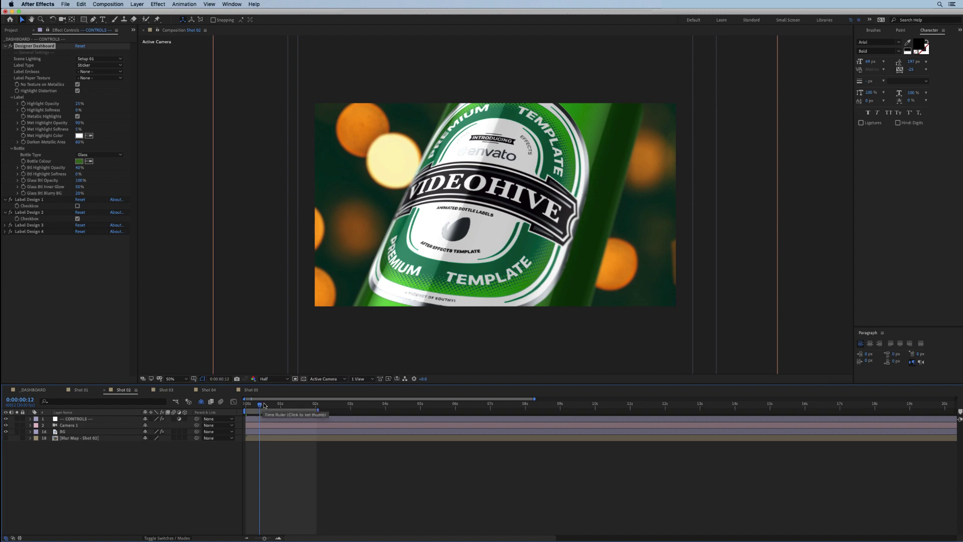
left_click(80, 390)
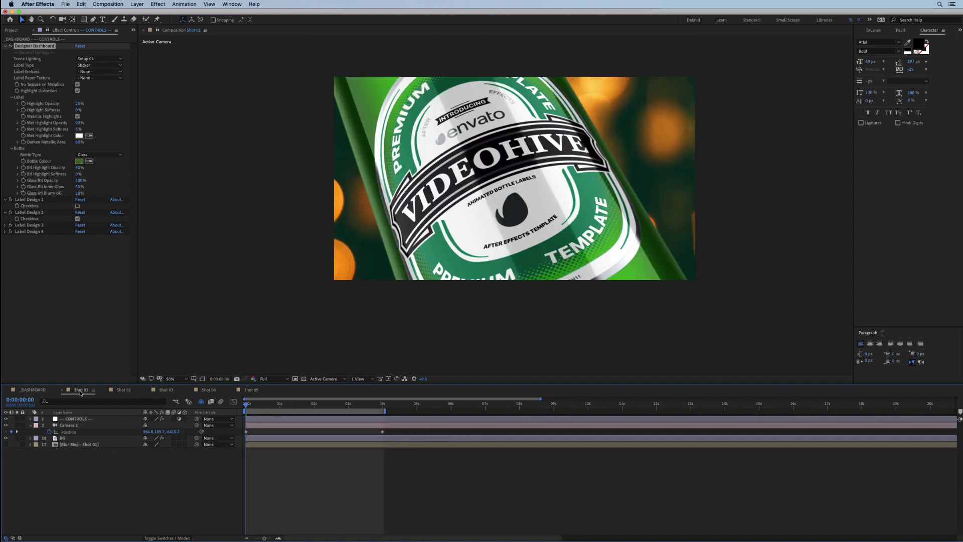
left_click(78, 117)
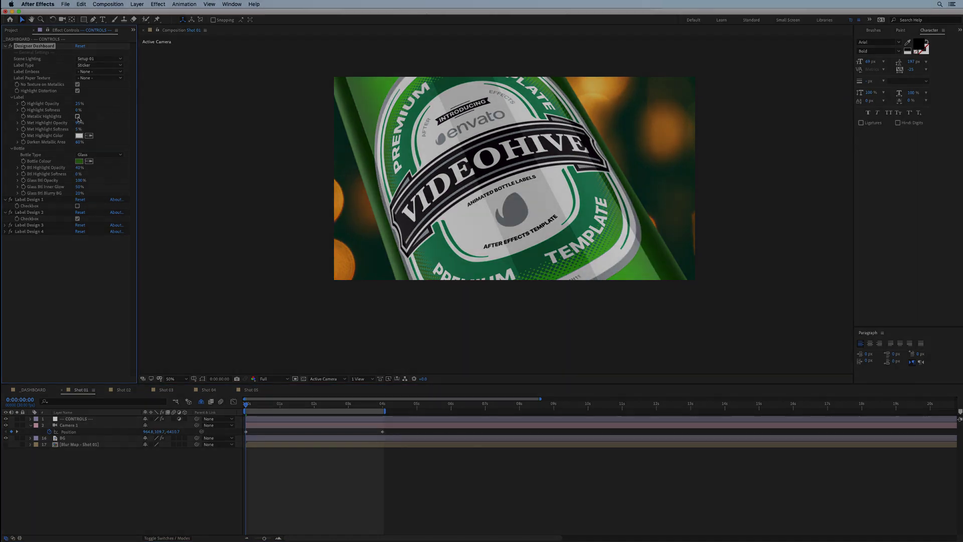